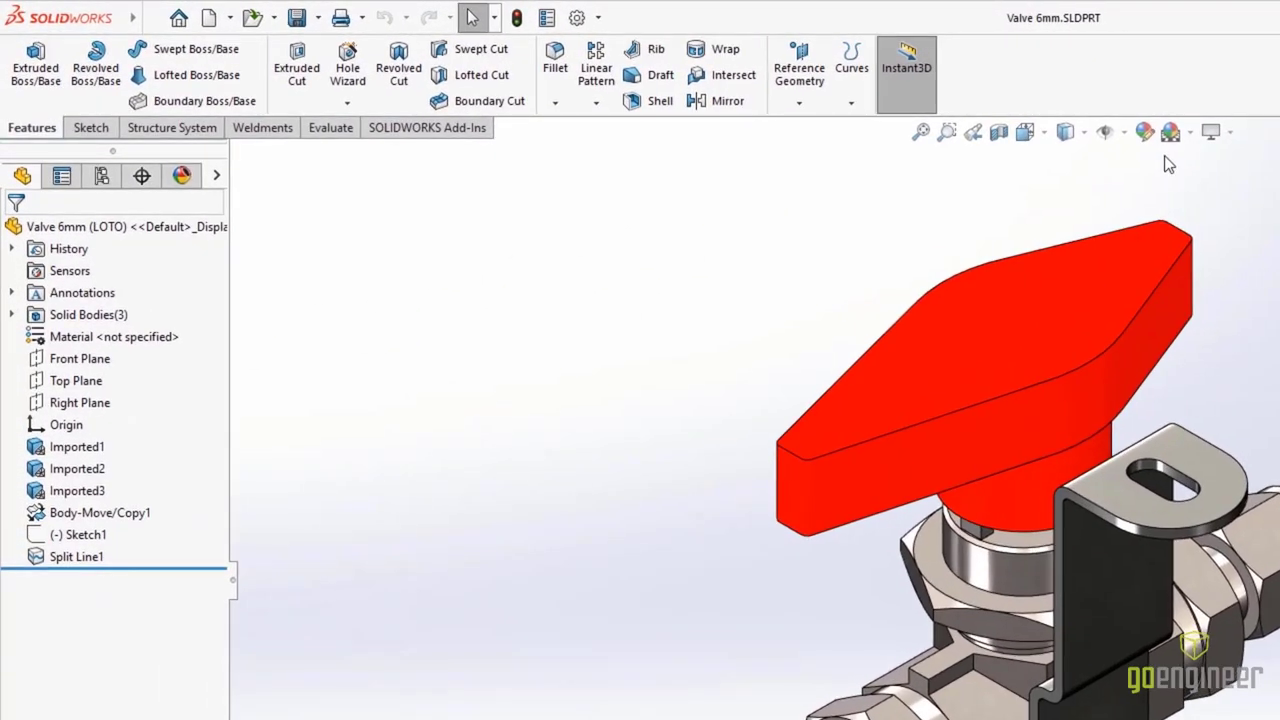
Chamfer the outer edges of the red handle's top face by 1 mm.
click(12, 315)
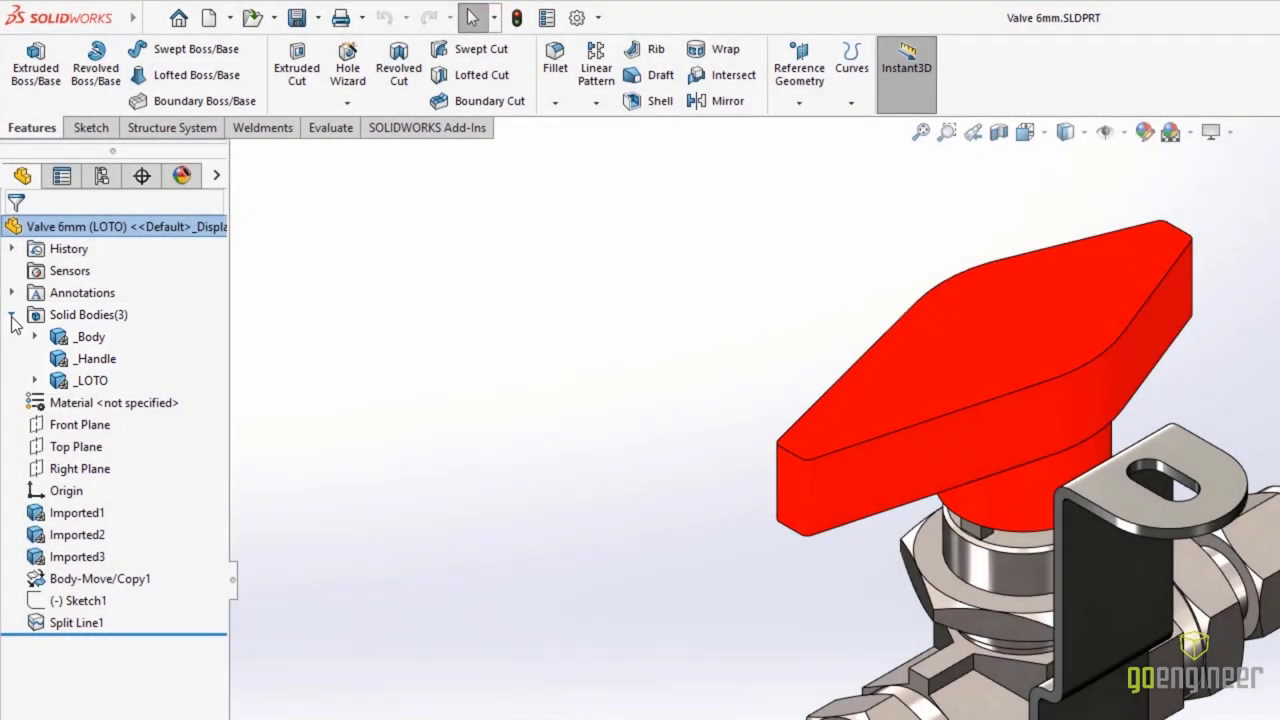
click(12, 316)
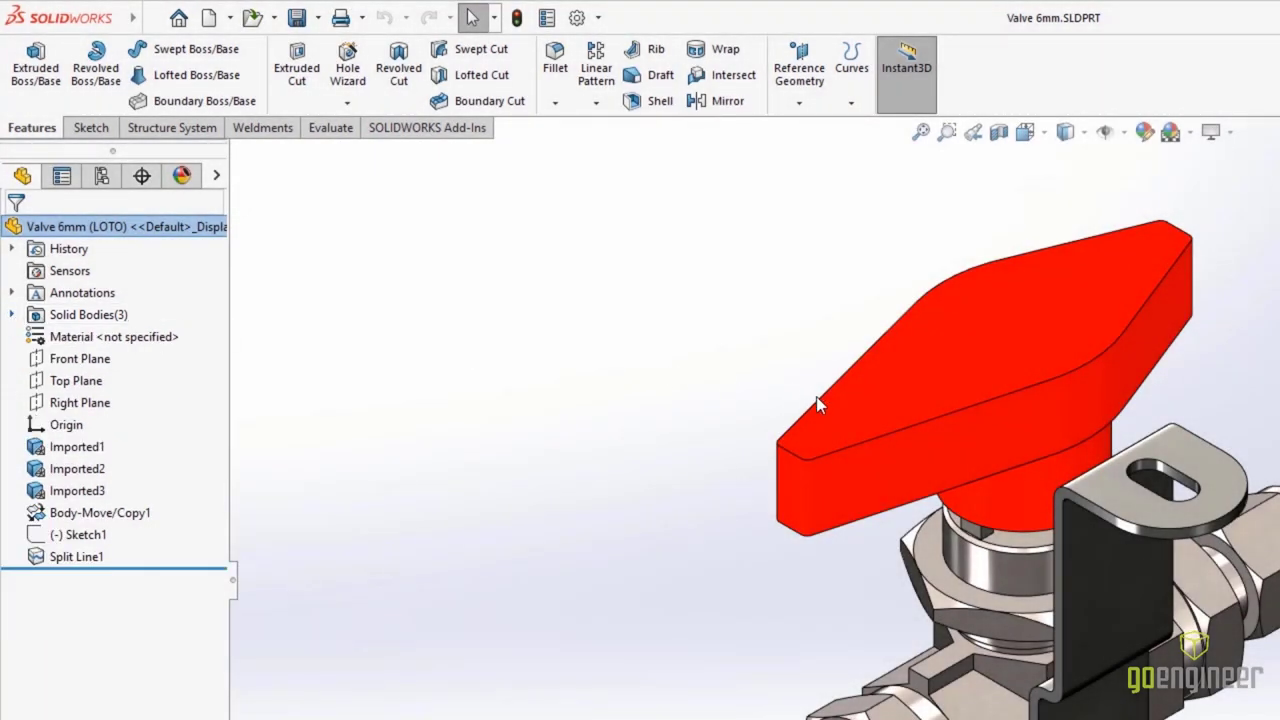
click(896, 432)
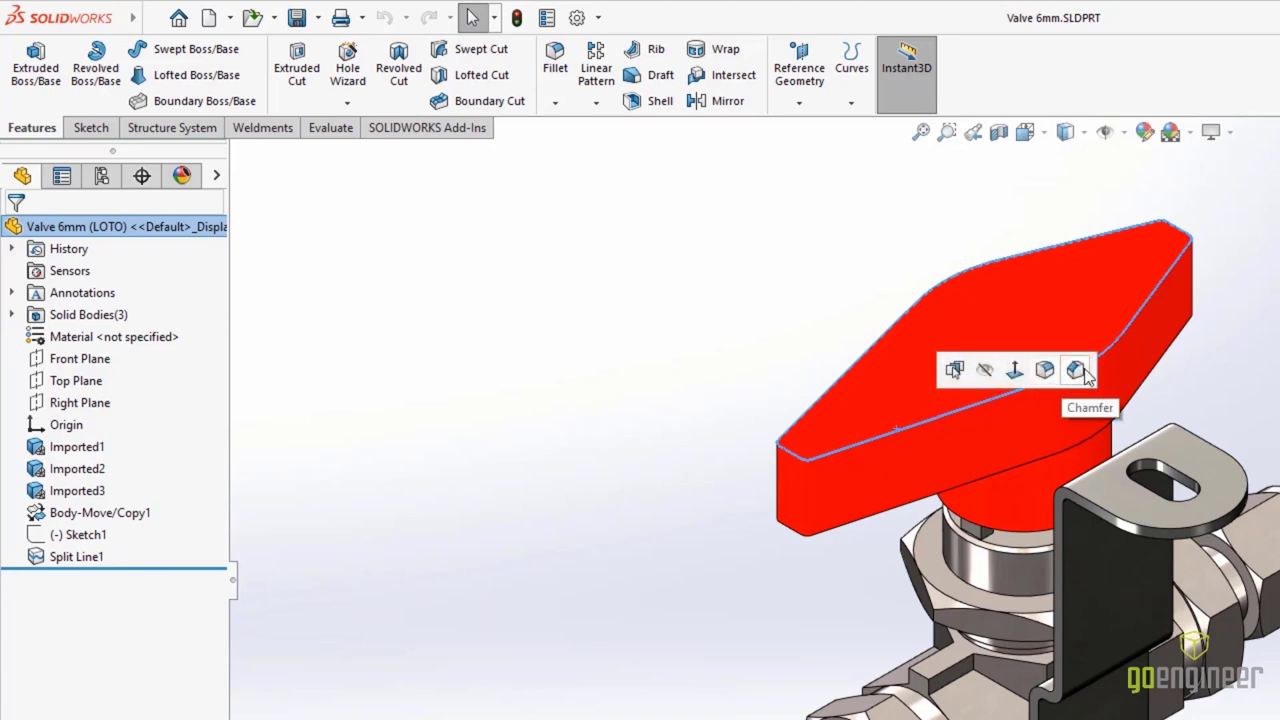
click(1076, 372)
text(1)
key(Return)
key(Return)
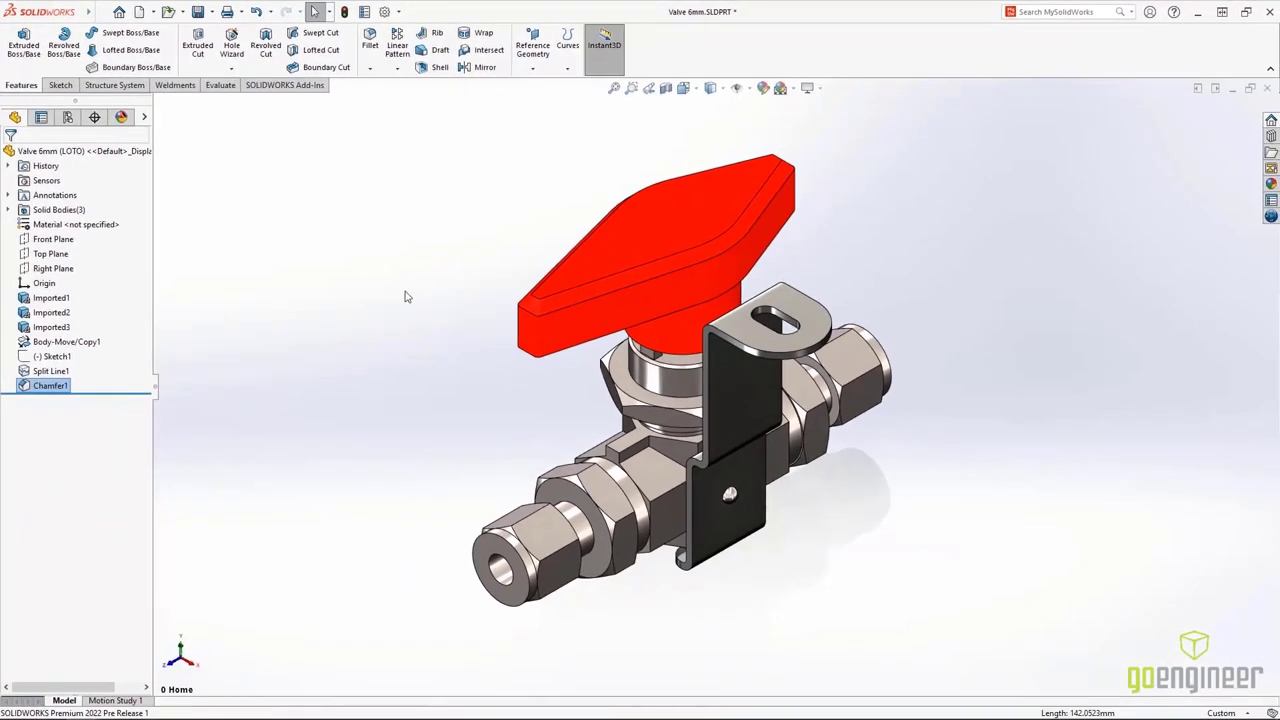
Extrude the existing logo sketch on top of the handle as a 1 mm boss.
click(72, 357)
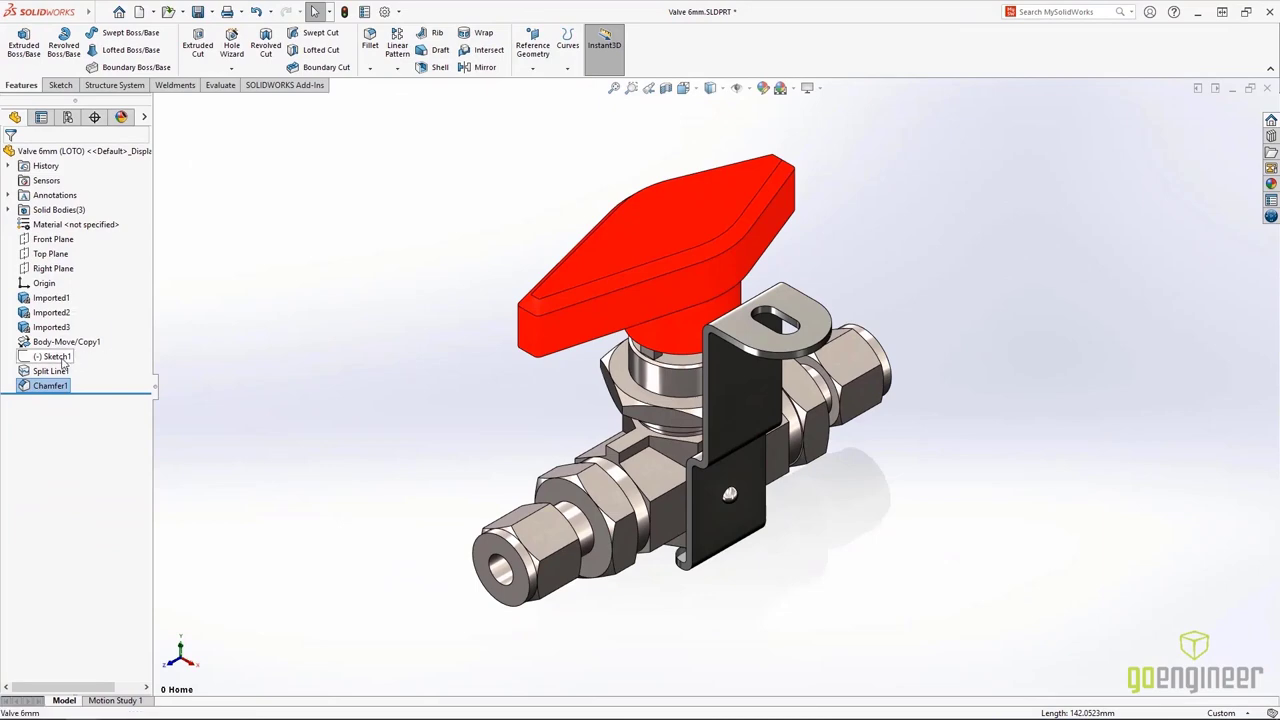
click(28, 62)
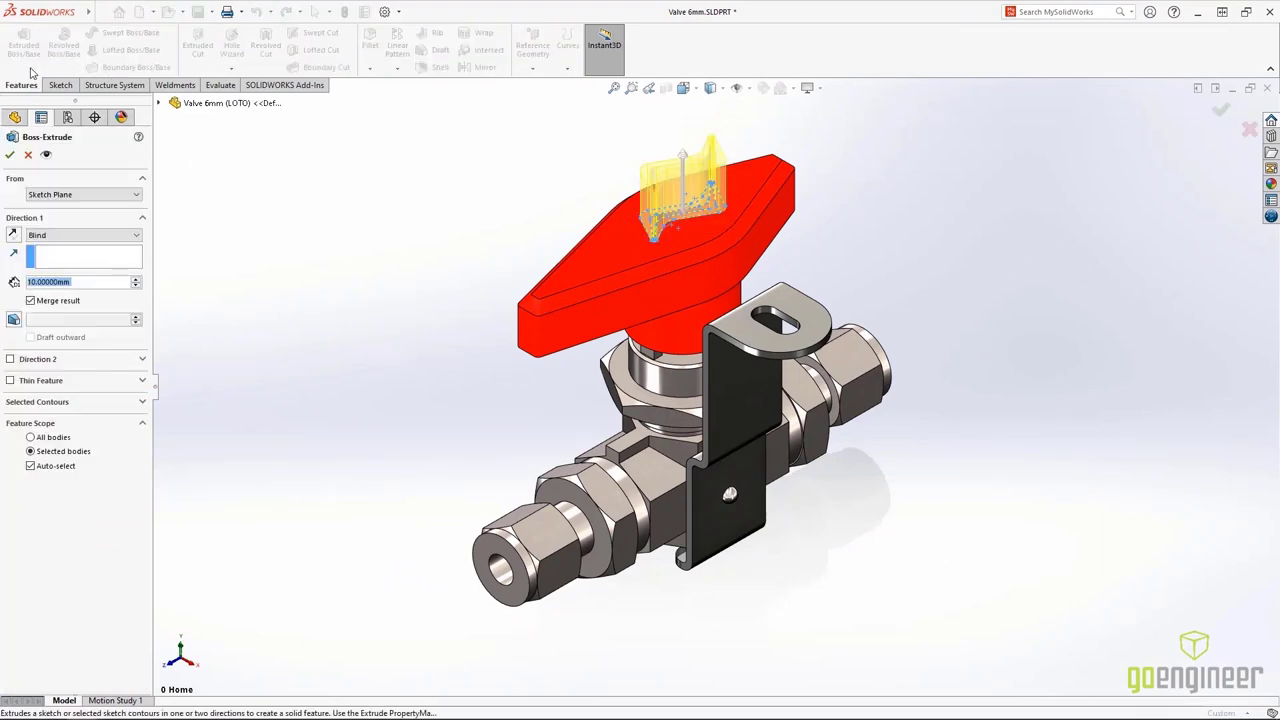
text(1)
key(Return)
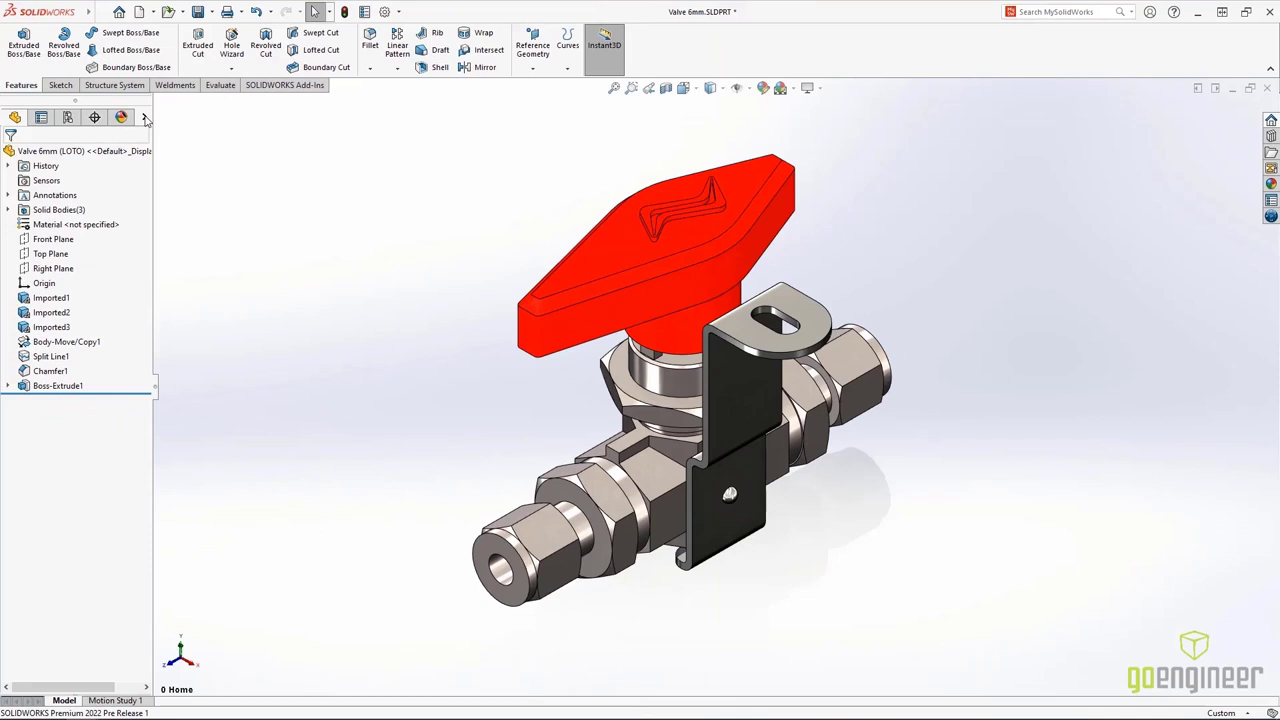
Create a reference plane on the handle's top face with a 0 mm offset.
click(619, 243)
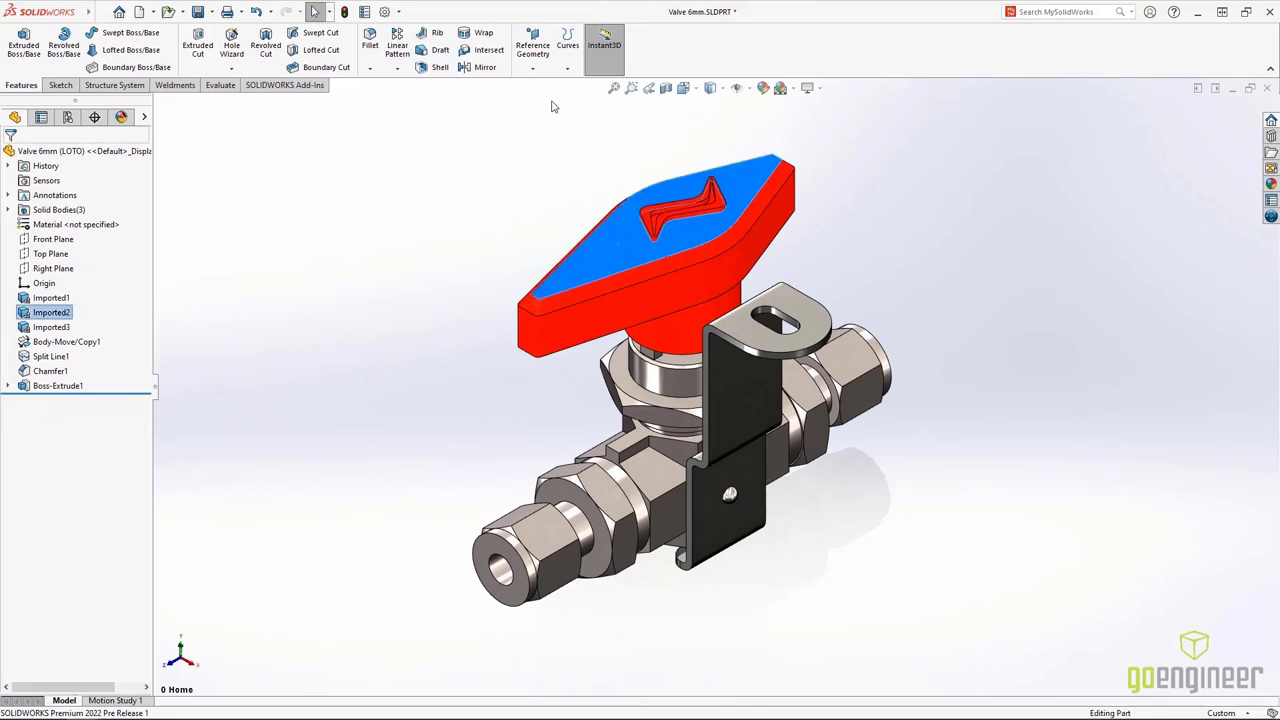
click(538, 70)
click(543, 86)
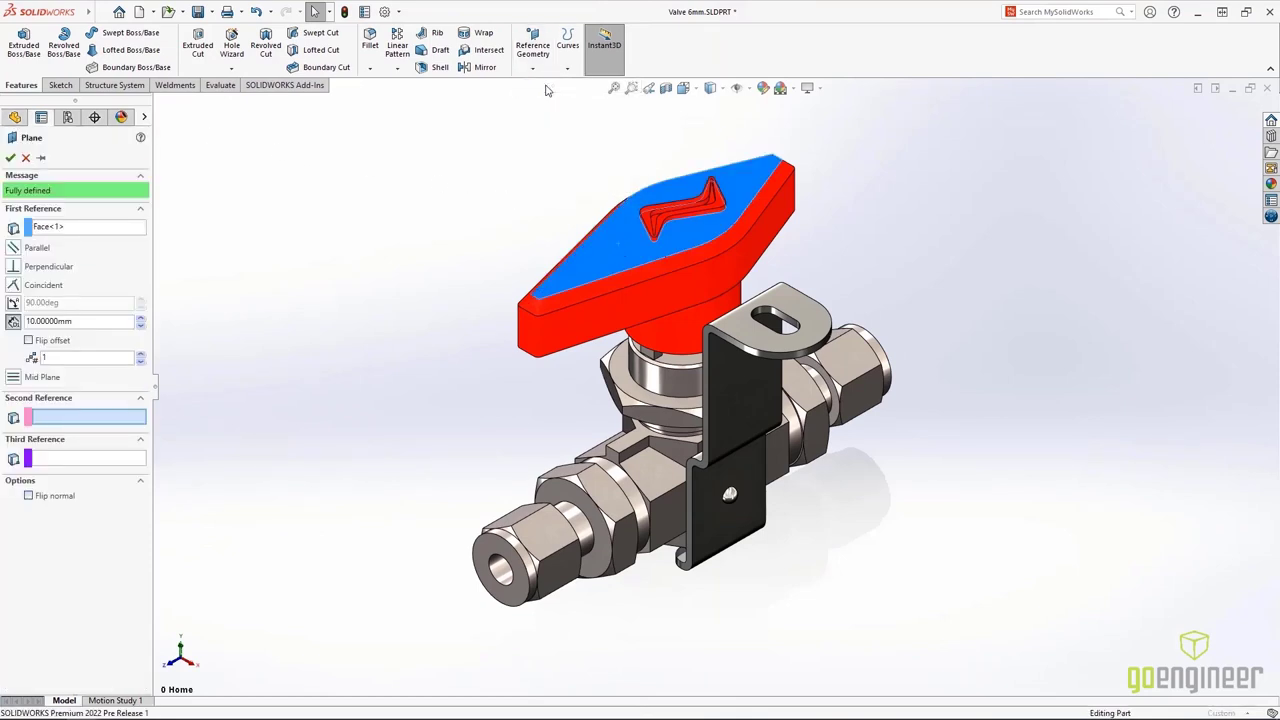
text(.25)
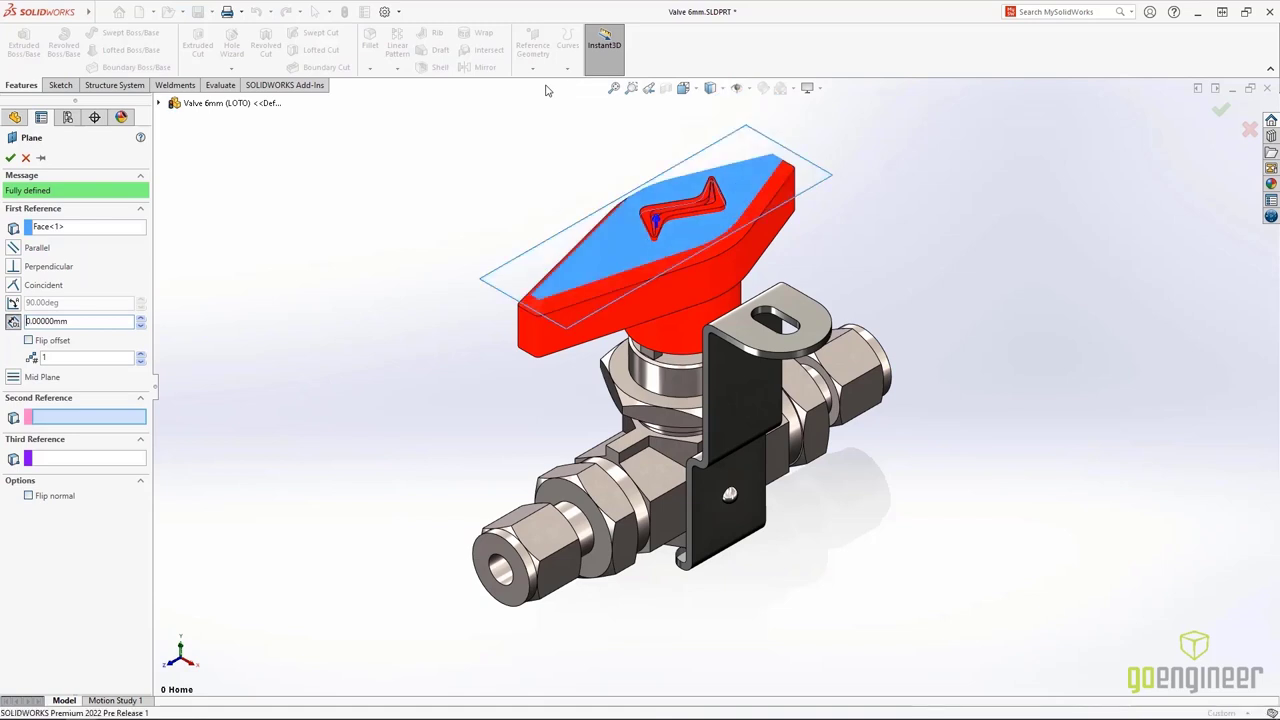
key(Return)
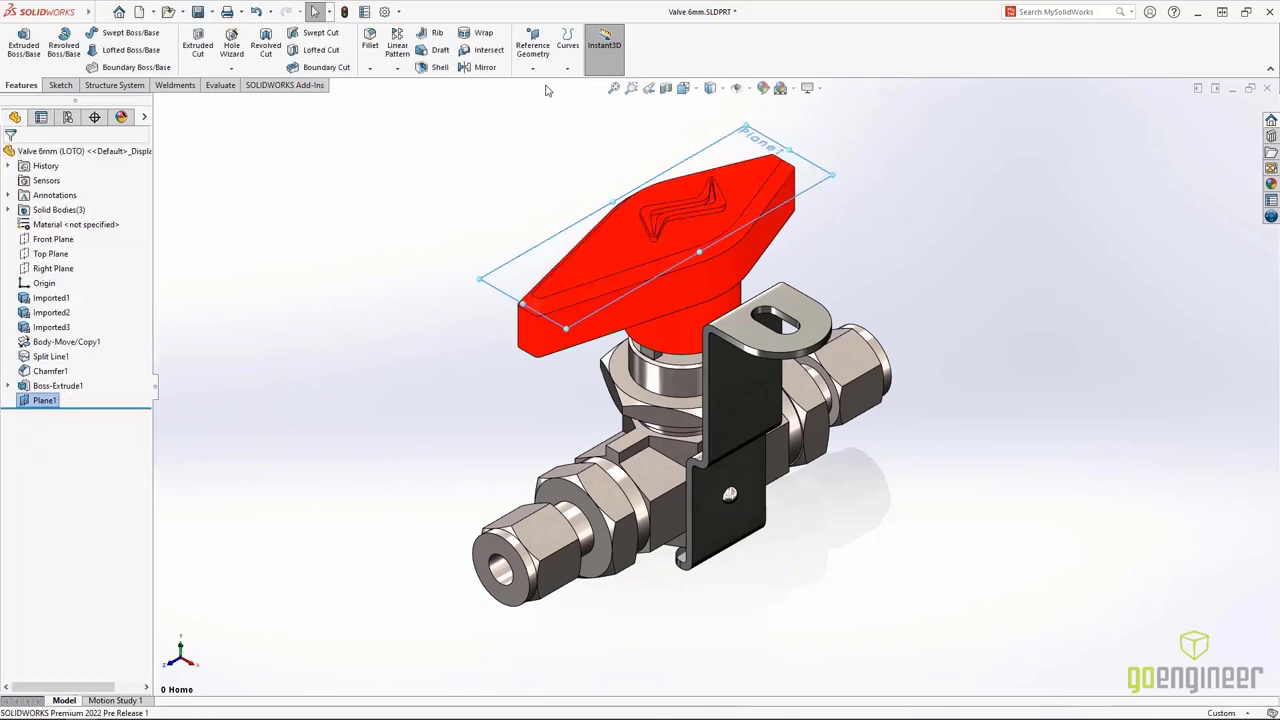
Add an ANSI Metric Ø5.0 dowel slot, 10 mm long and up to next, on the handle's top face near one end.
click(238, 52)
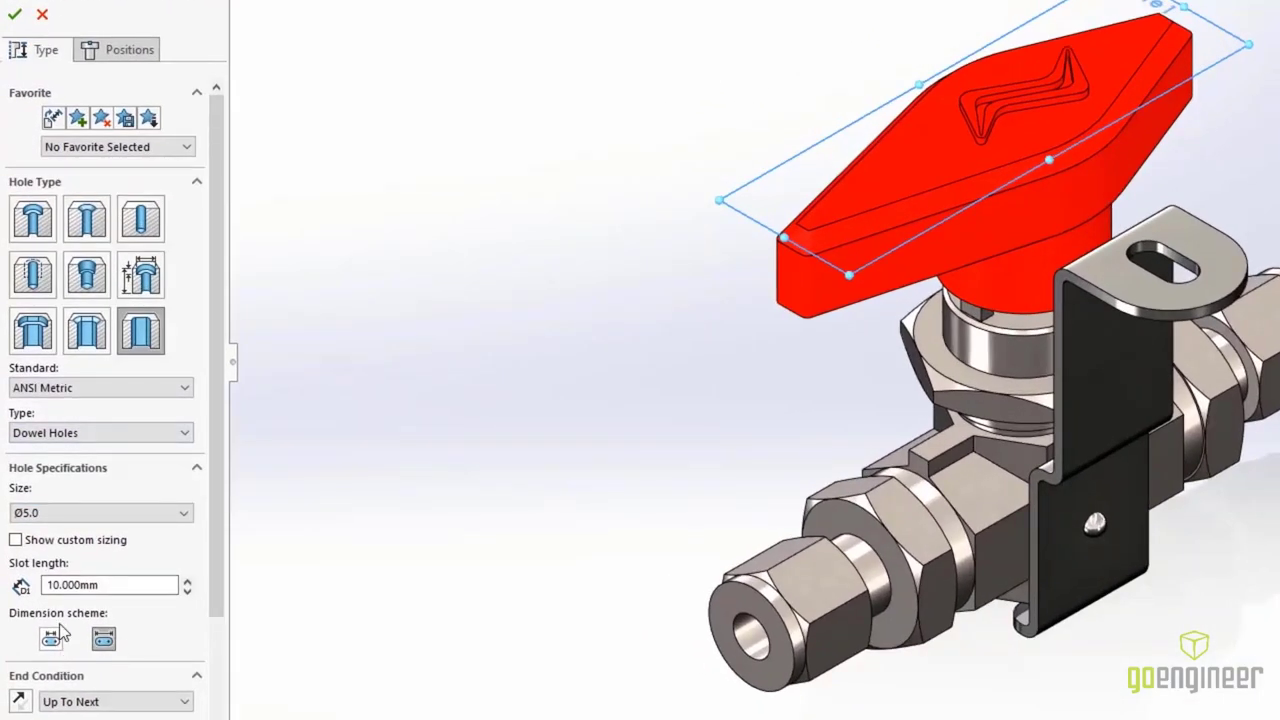
click(139, 56)
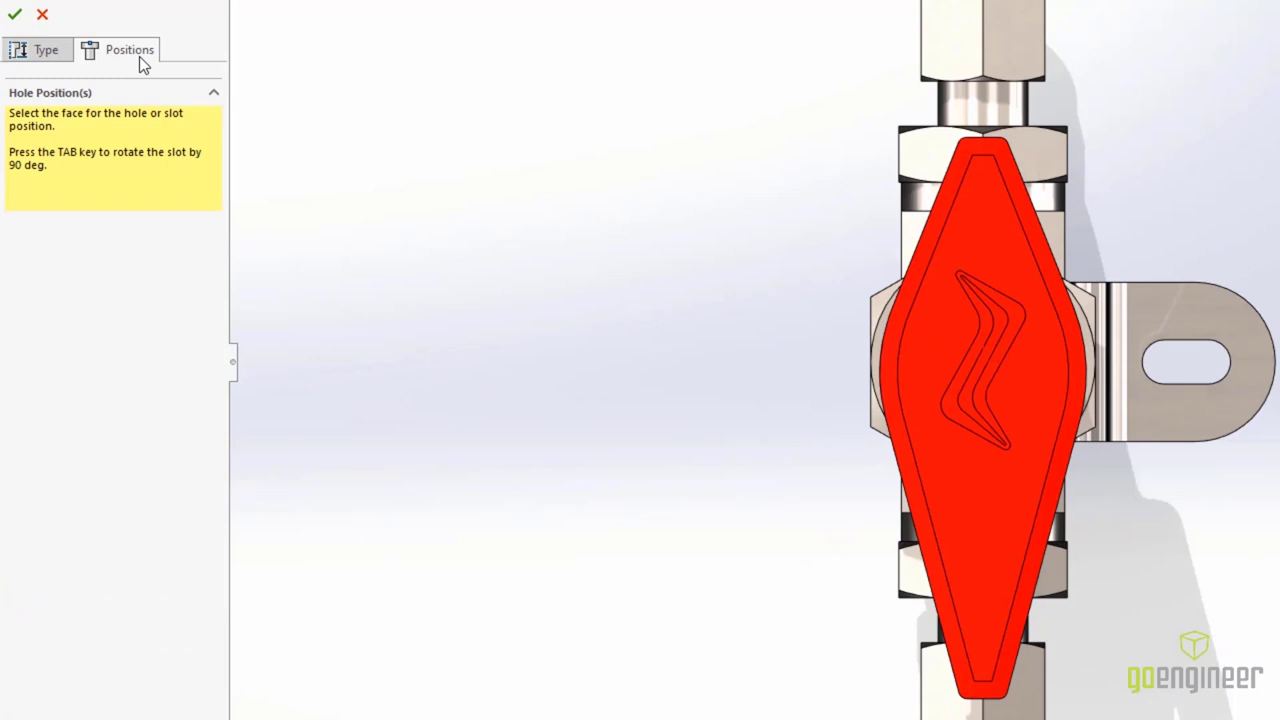
click(985, 537)
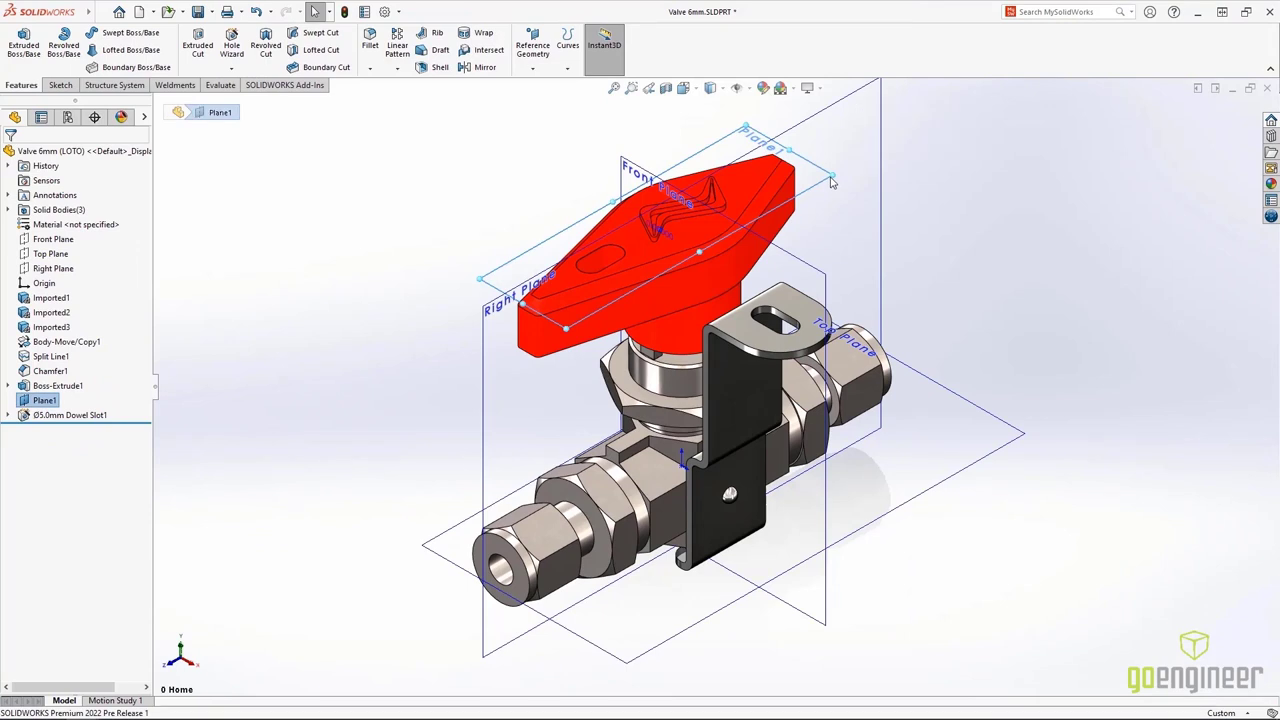
Copy the handle's top reference plane downward and split the handle's side faces along the new plane with an intersection split line.
ctrl+drag(830, 182, 826, 219)
click(841, 275)
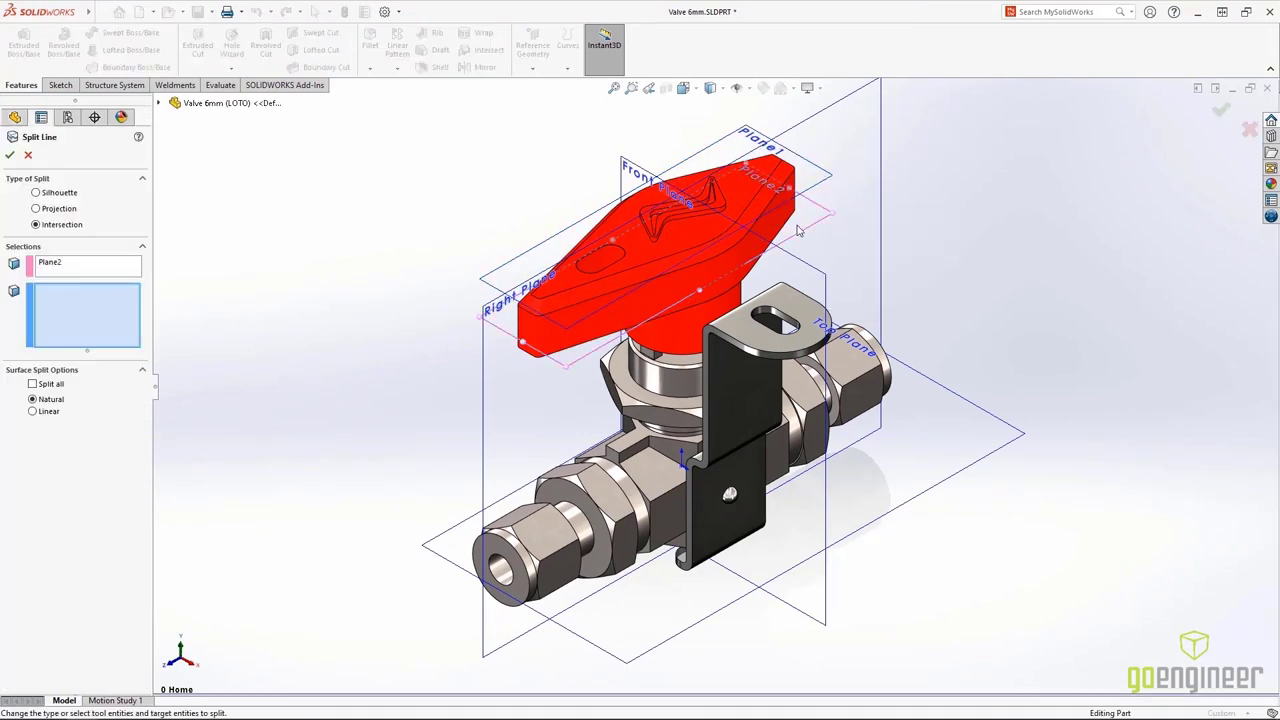
click(784, 217)
right_click(784, 217)
Draft the handle's sides from the split line, pulling from the top face, with 6° in direction 1 and 2° in direction 2.
key(s)
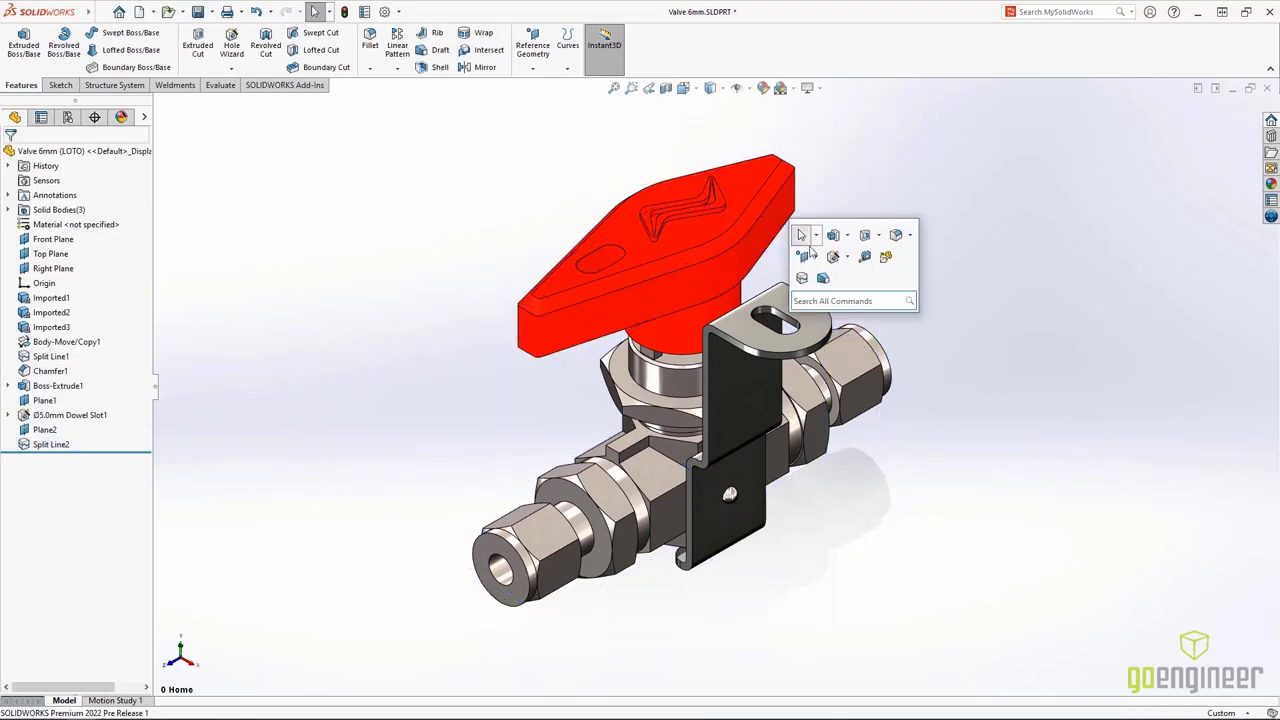
click(822, 272)
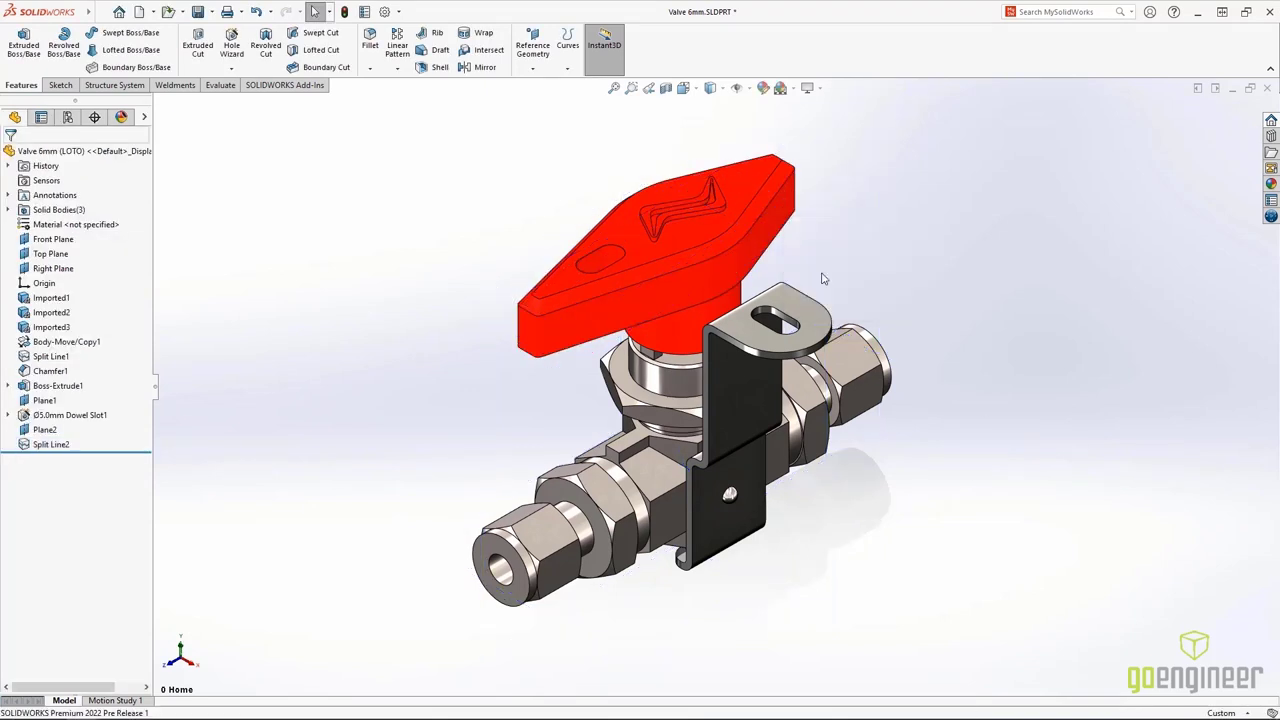
click(758, 182)
click(783, 222)
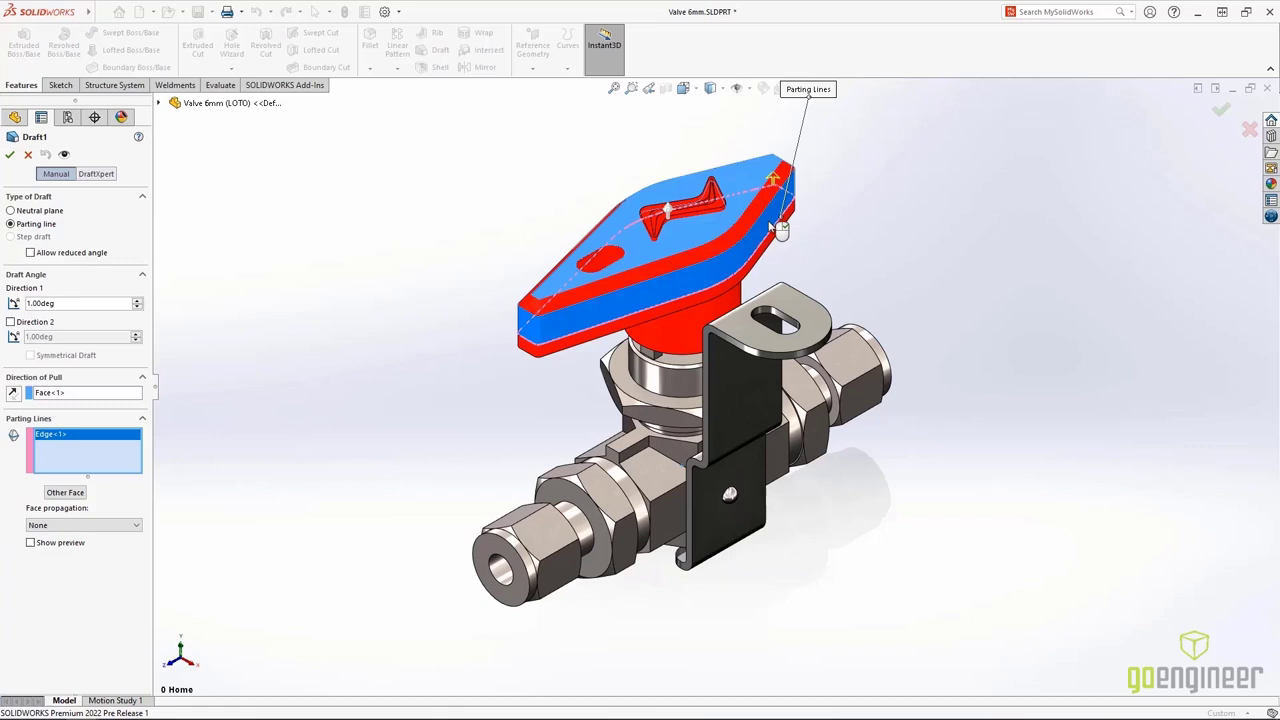
click(142, 306)
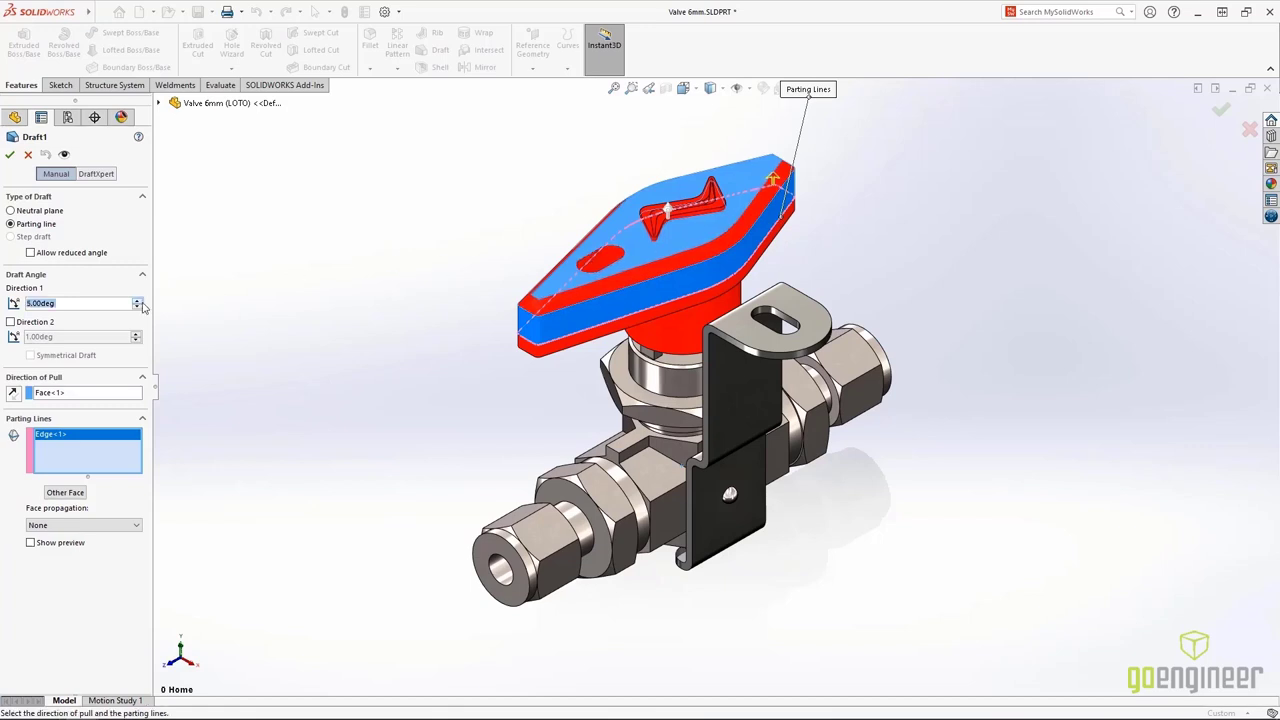
click(44, 323)
click(138, 335)
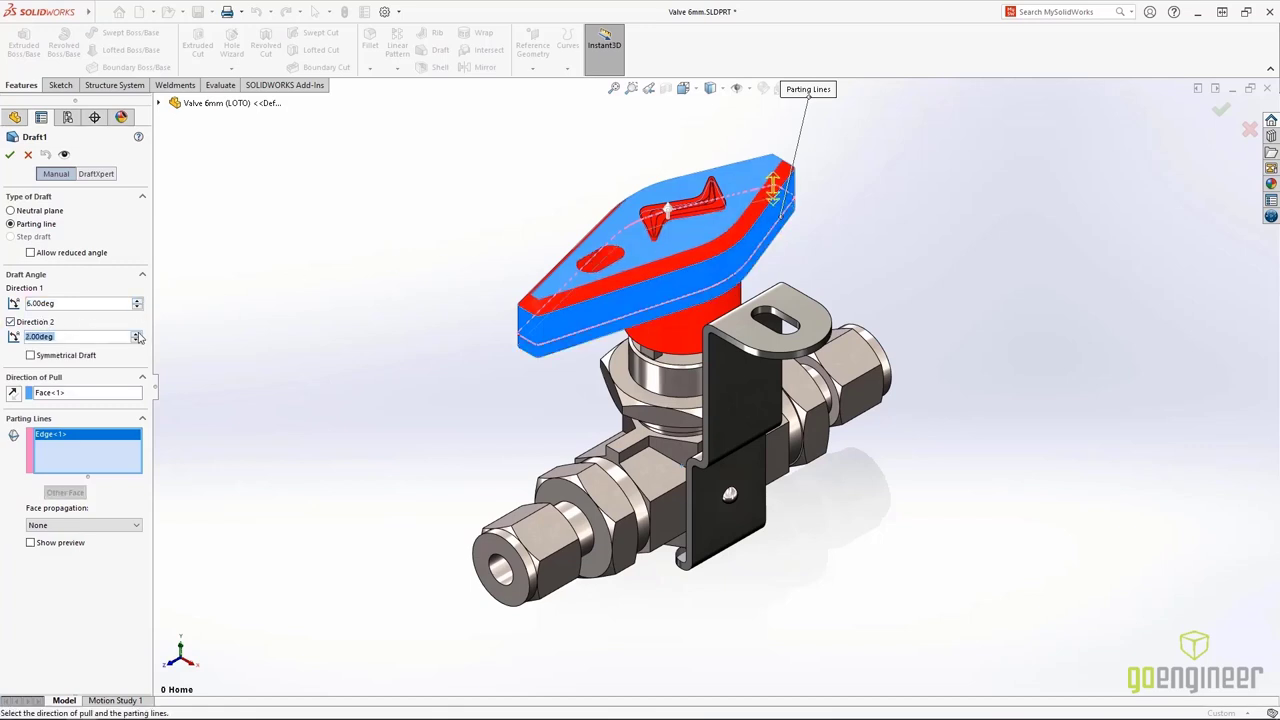
click(10, 154)
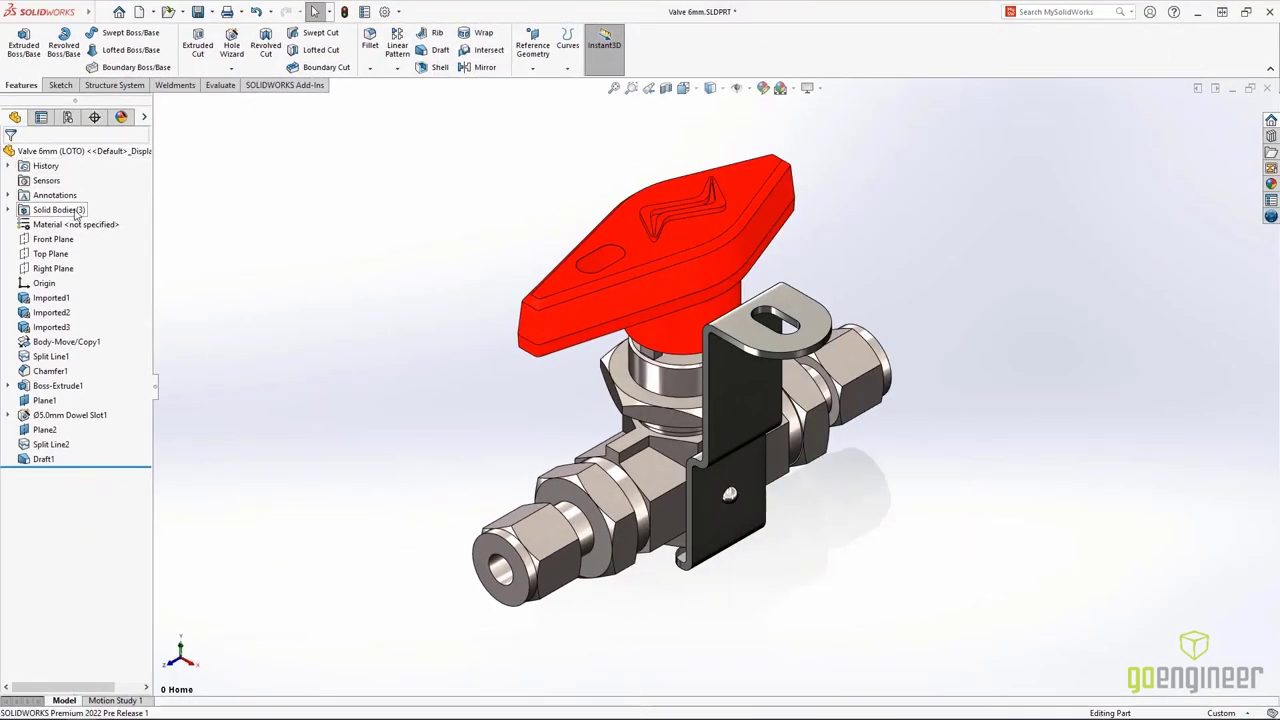
Save all three solid bodies as separate part files with automatically assigned titles.
right_click(79, 212)
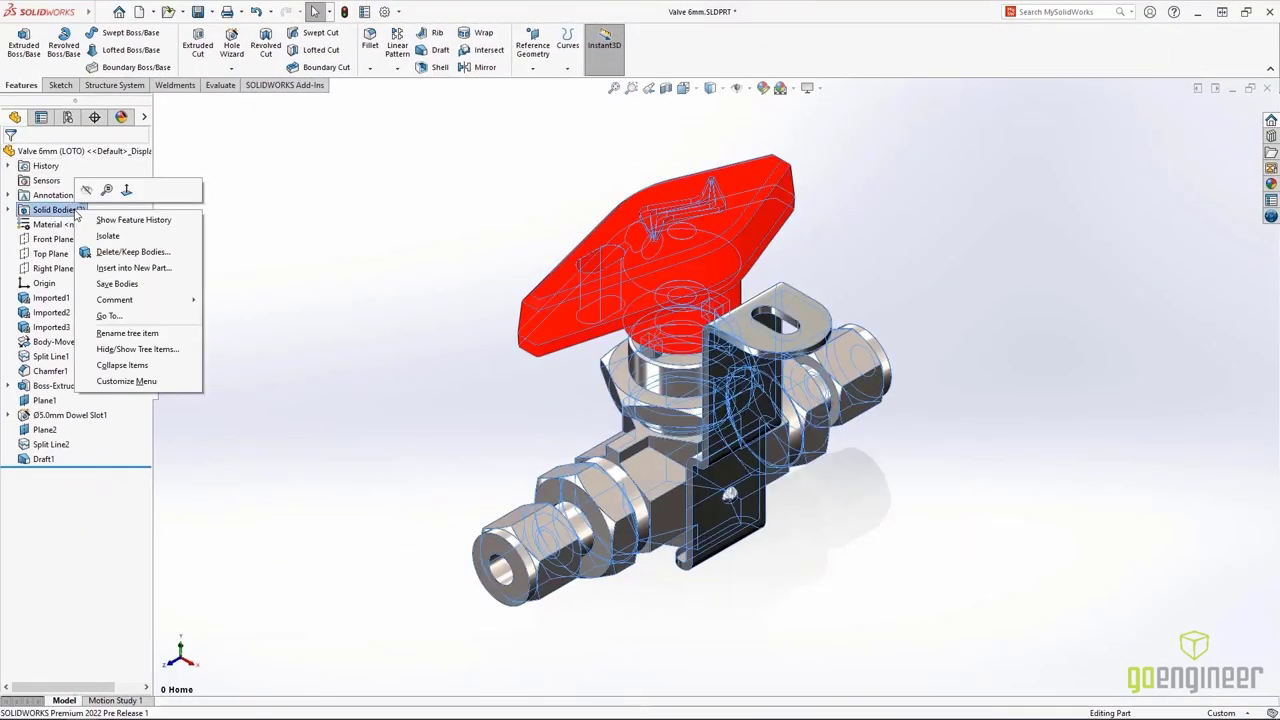
click(186, 288)
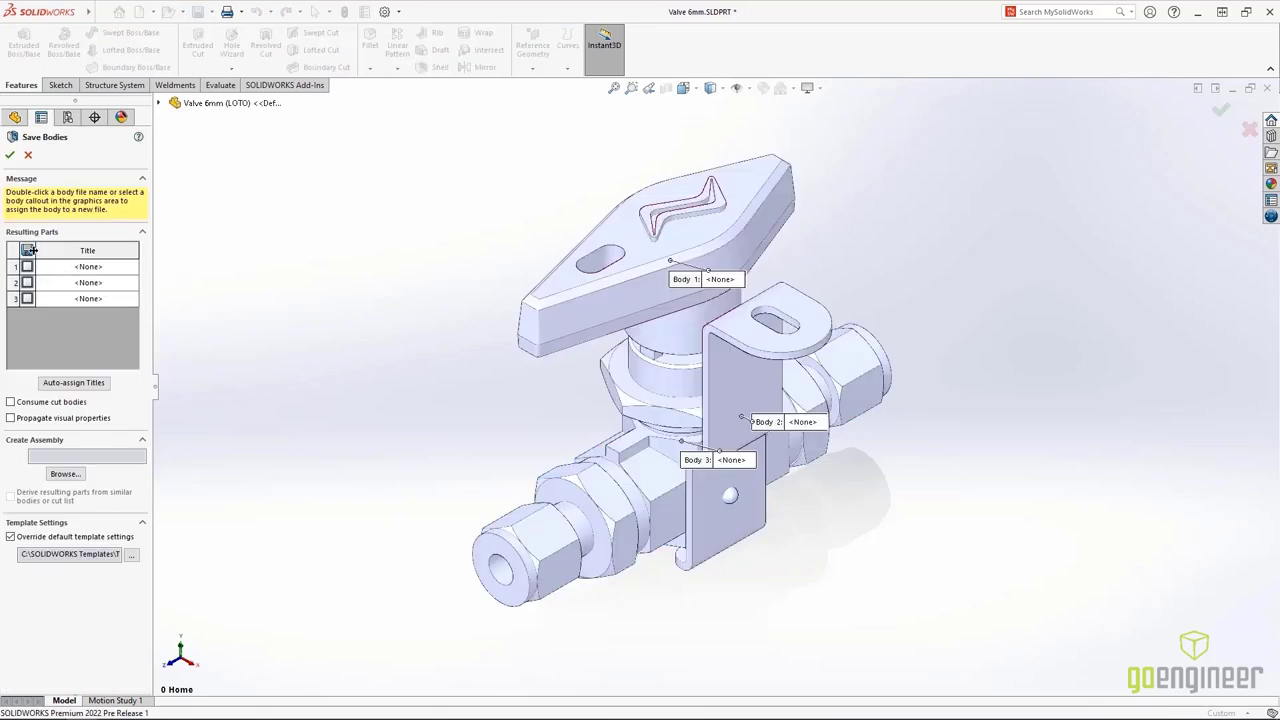
click(73, 382)
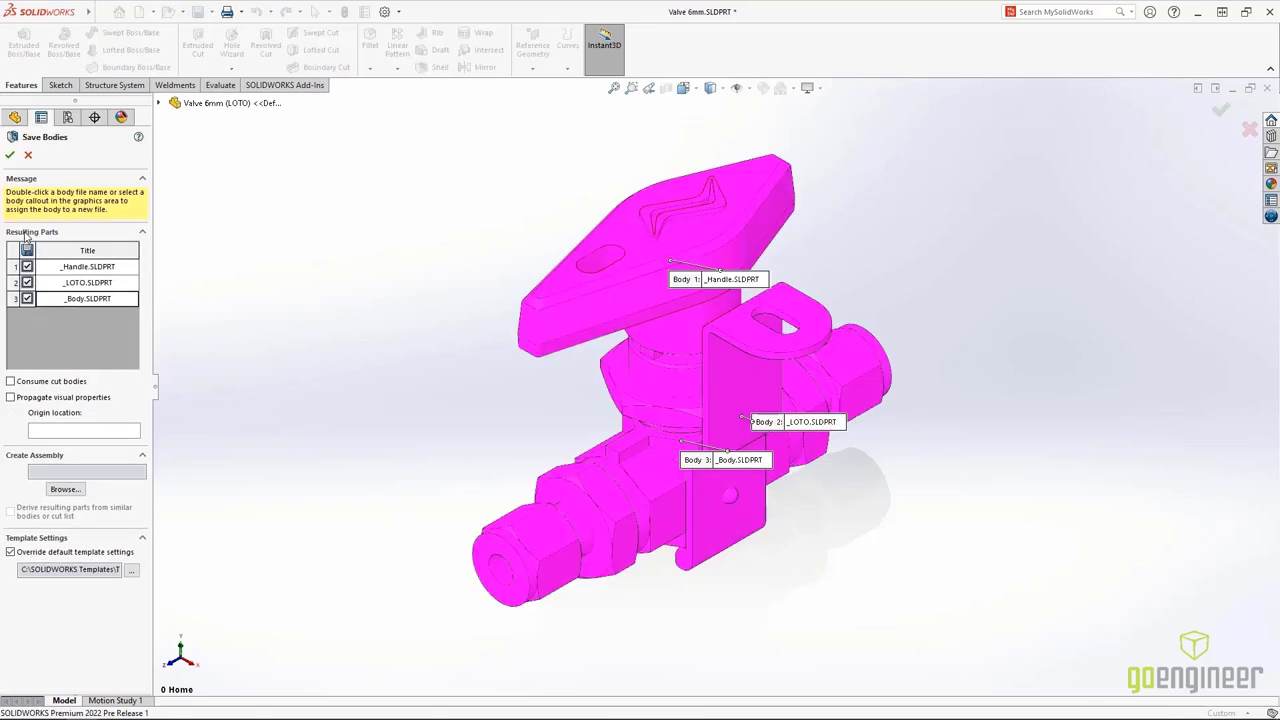
click(10, 156)
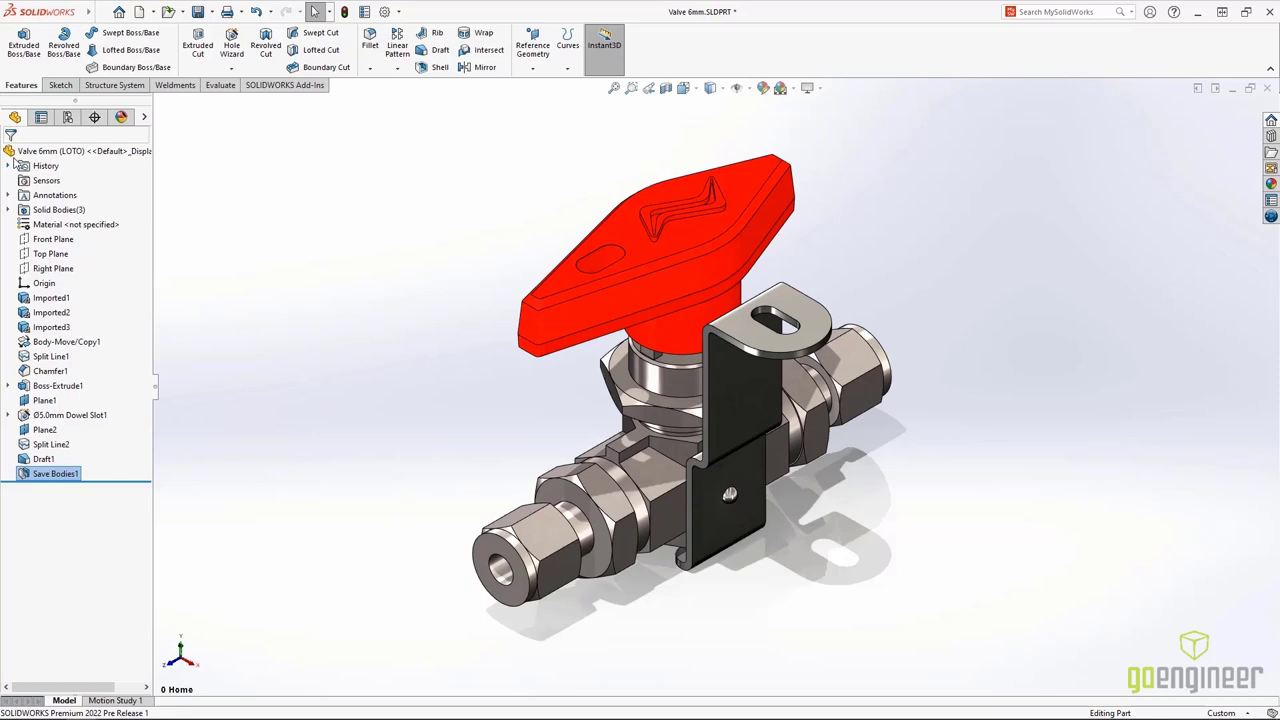
Pack and Go the valve part with only _Handle.sldprt included, excluding _Body and _LOTO, into Valve 6mm.zip.
click(101, 12)
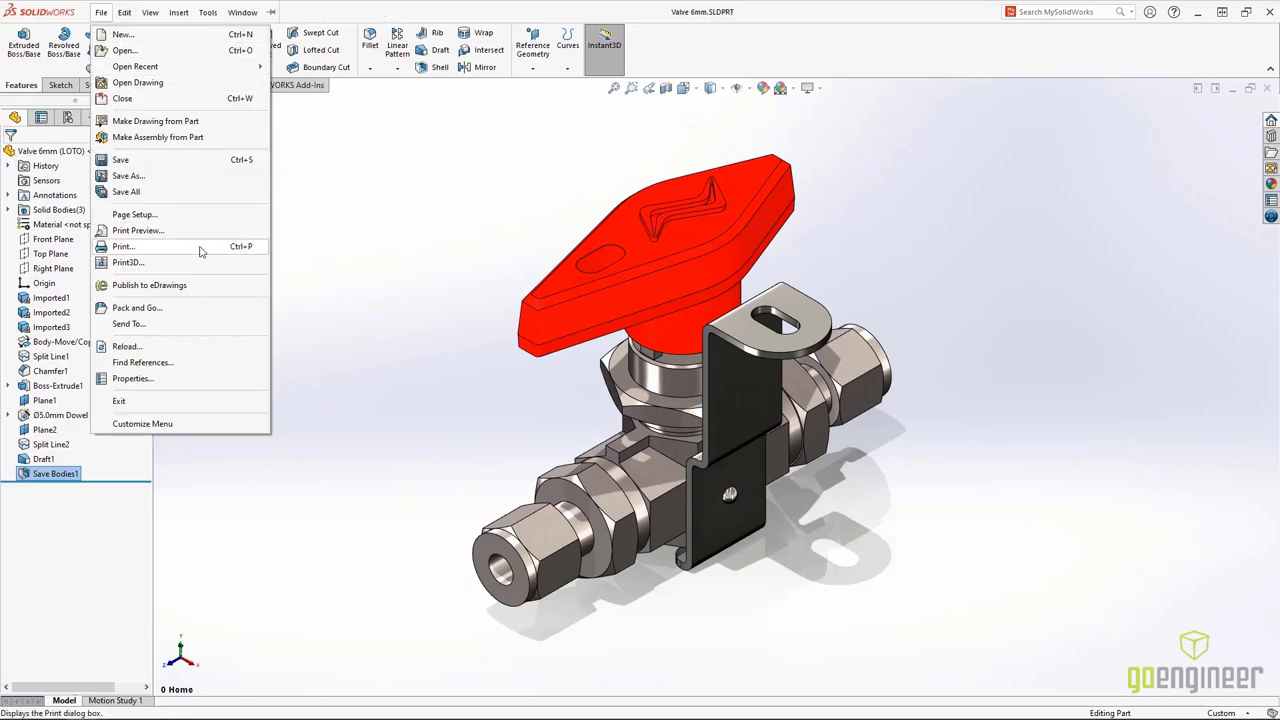
click(210, 309)
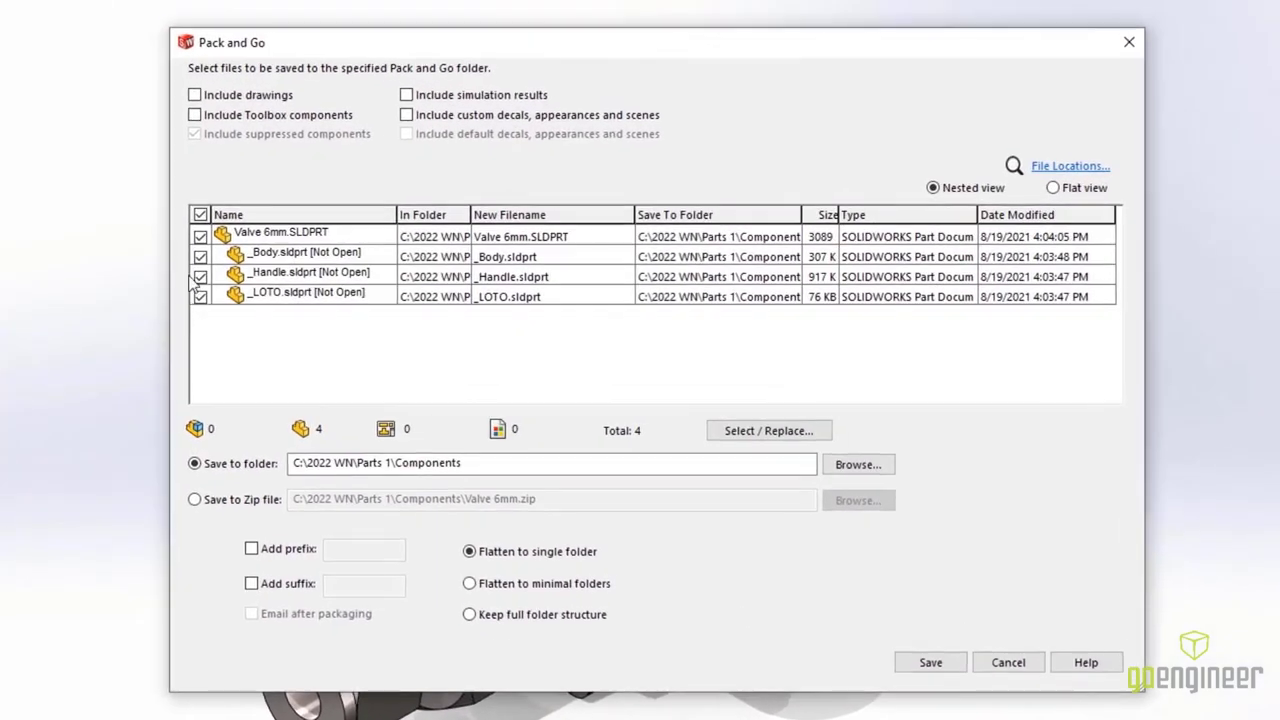
click(200, 297)
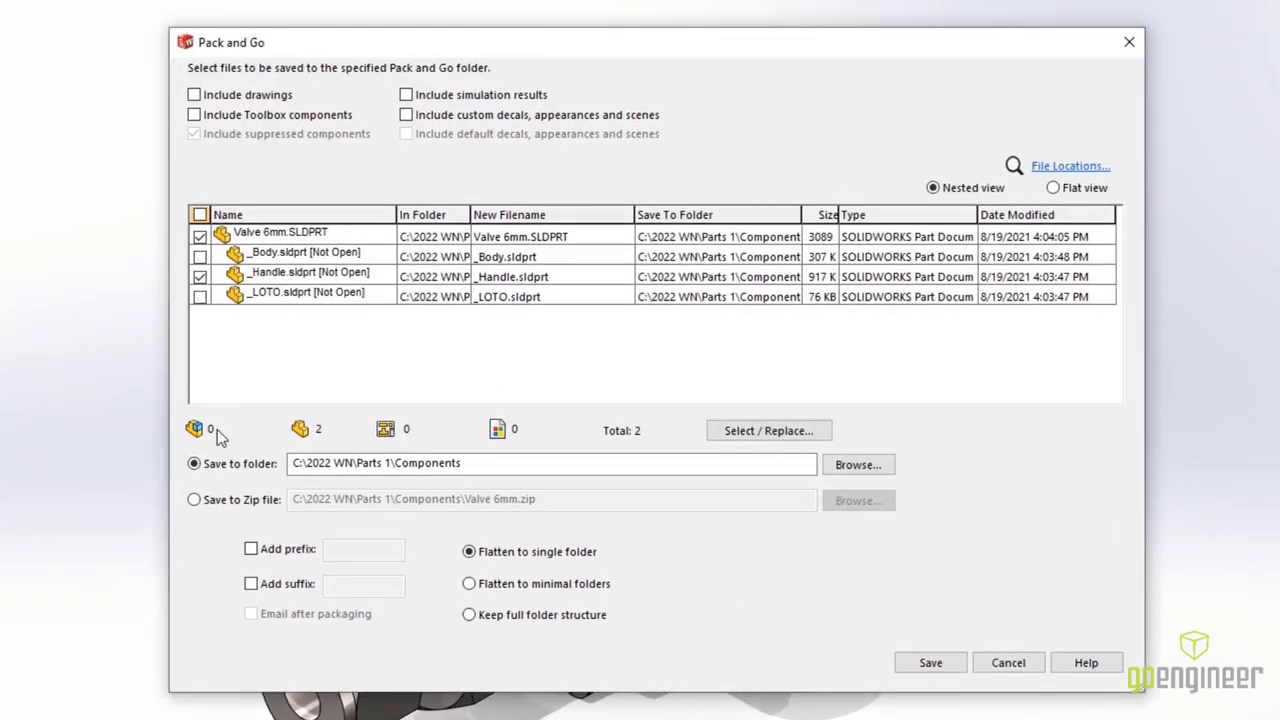
click(194, 499)
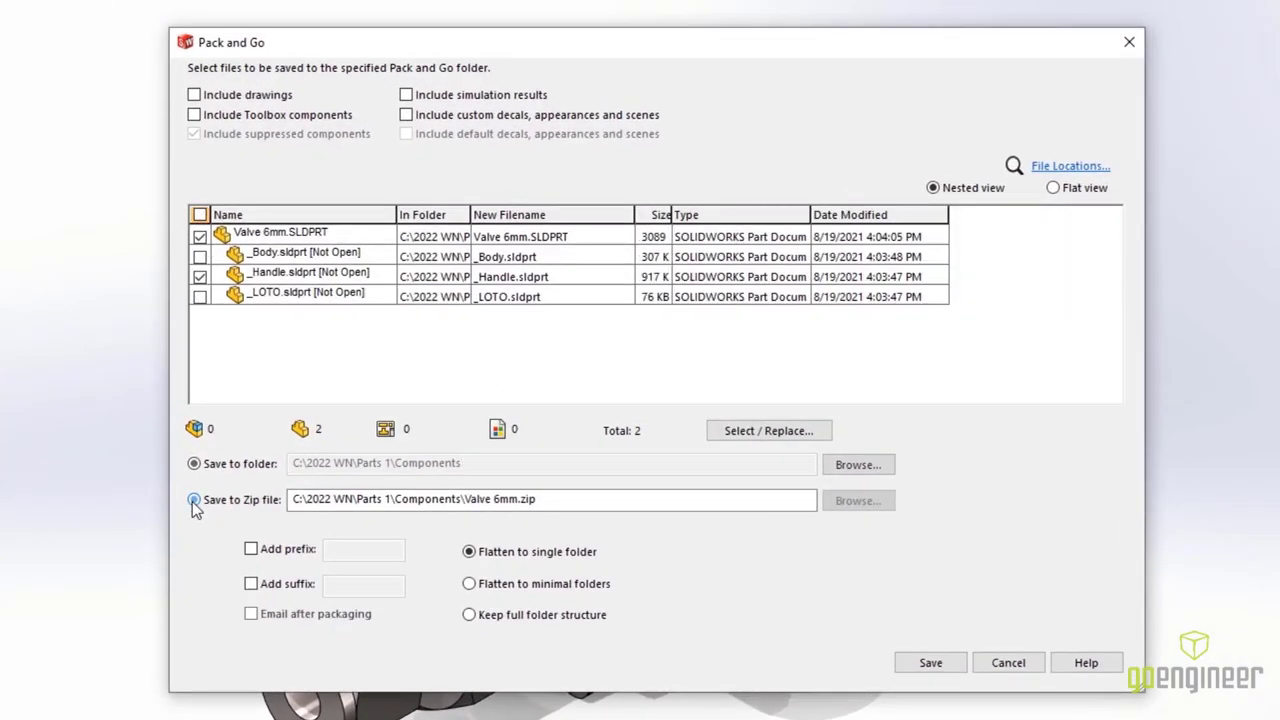
click(935, 663)
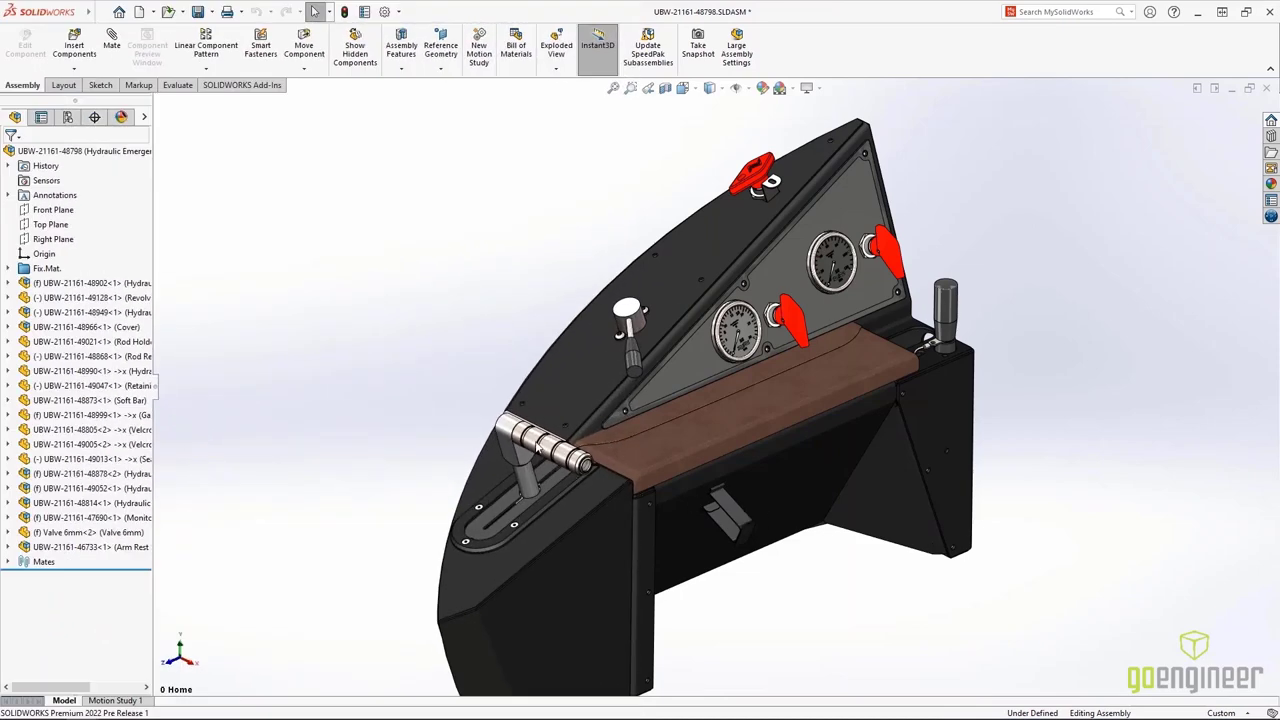
Open the hydraulic pump subassembly and section it along the Top Plane, offset into the handle and tilted about 31°.
click(540, 440)
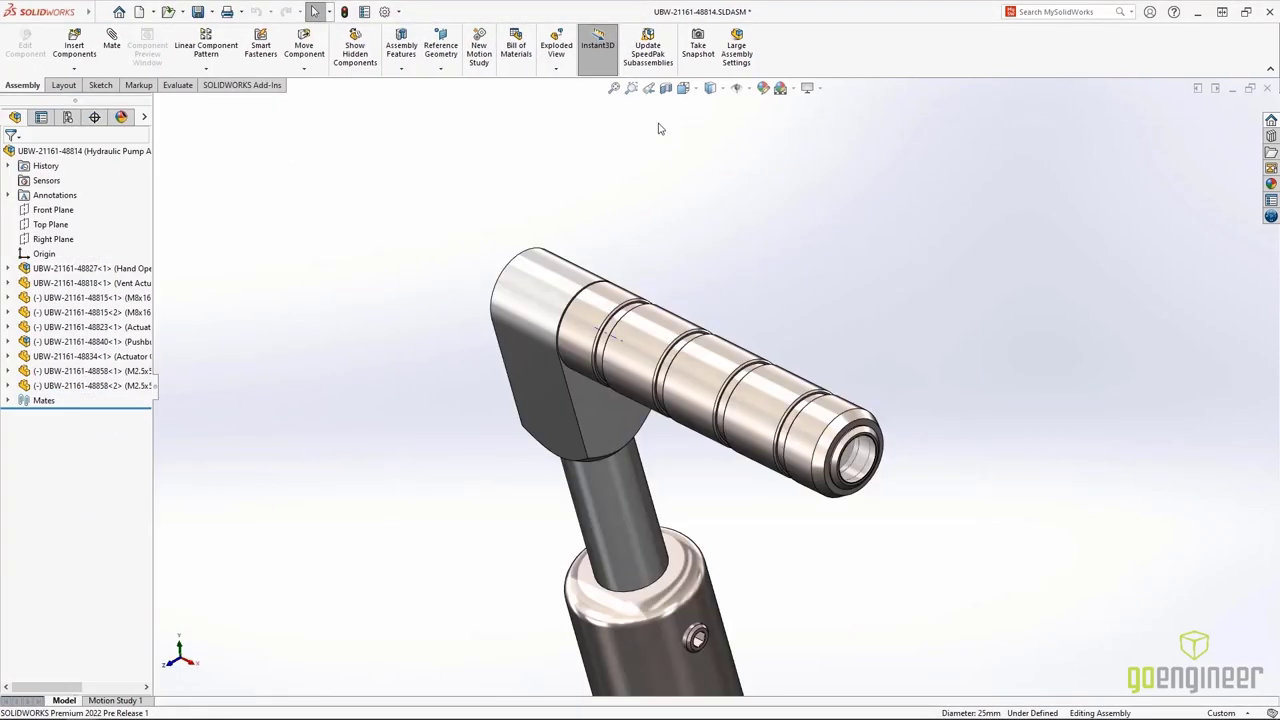
click(665, 88)
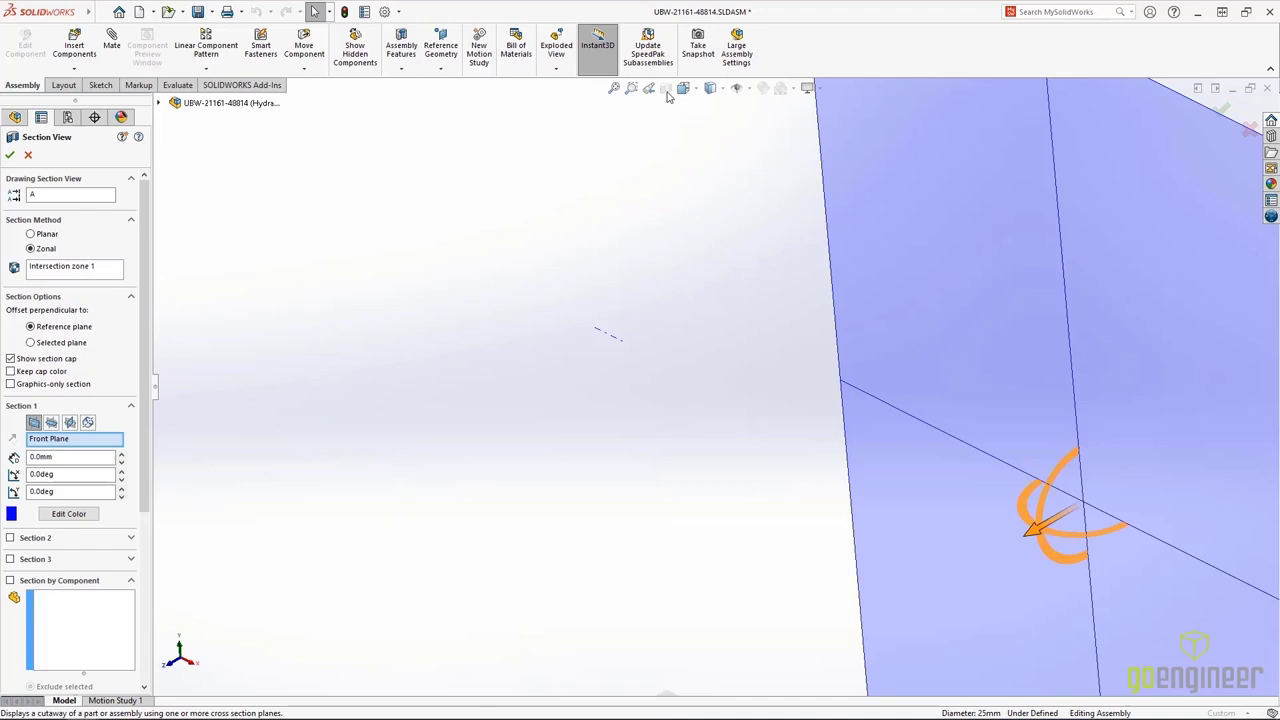
click(51, 422)
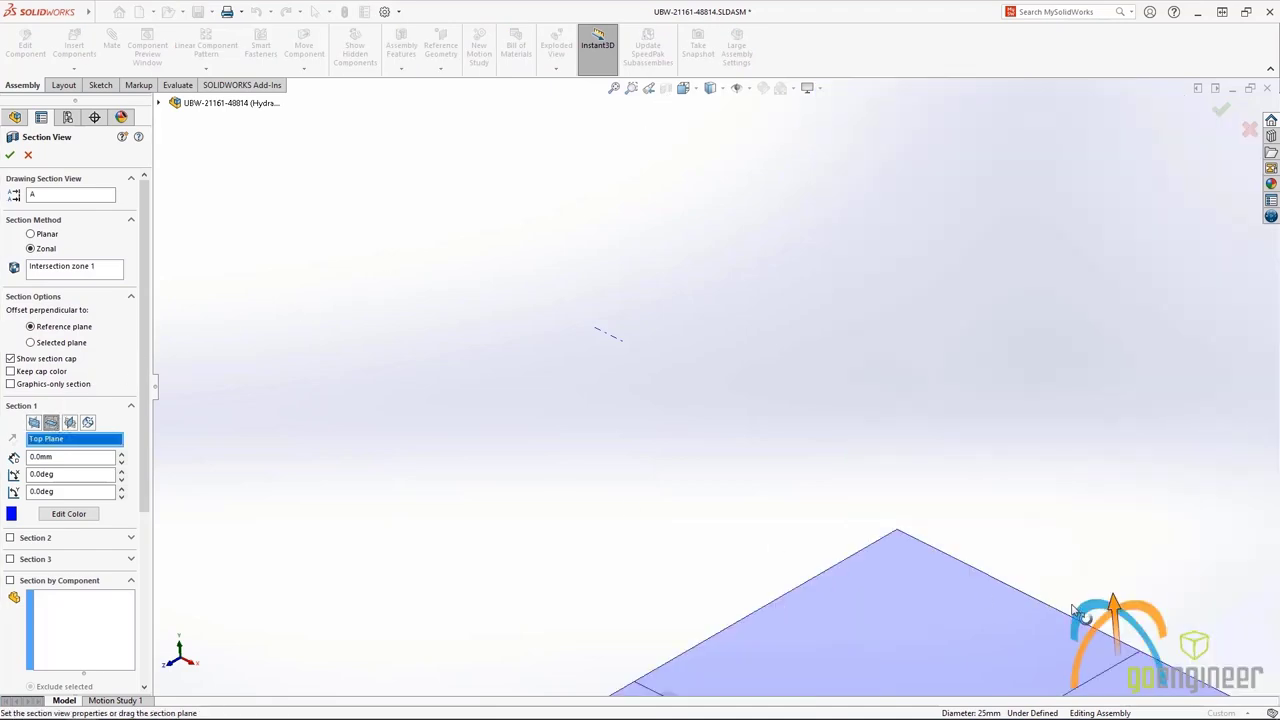
drag(1114, 609, 950, 125)
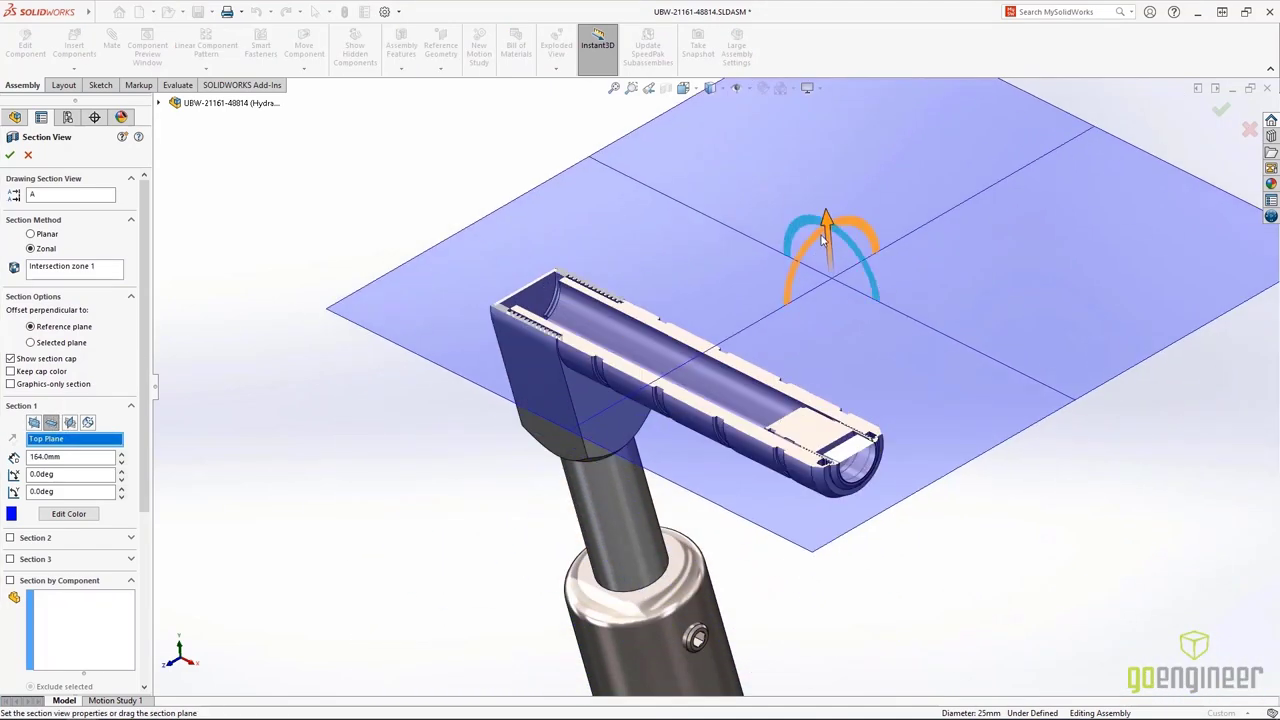
drag(830, 243, 716, 288)
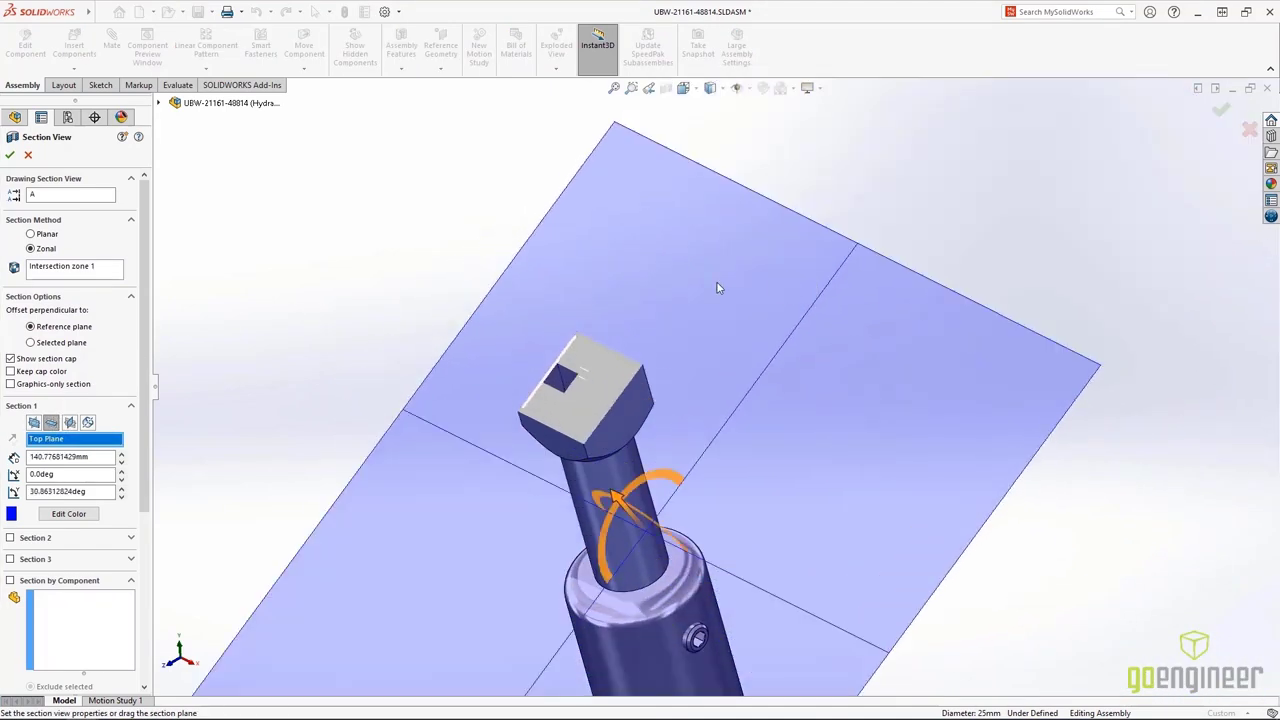
Redefine the section plane to run through the axis of the actuator handle's cylindrical face and rotate it around that axis.
click(88, 423)
click(630, 385)
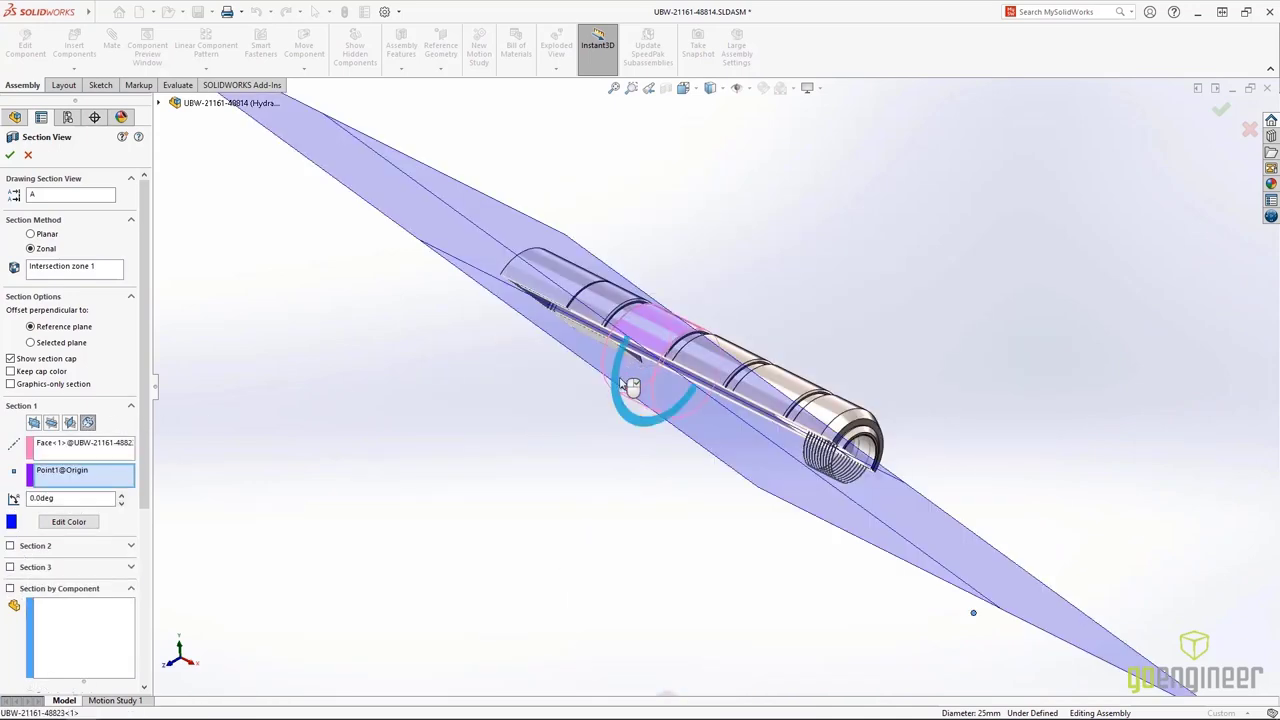
drag(630, 385, 640, 349)
drag(640, 349, 645, 345)
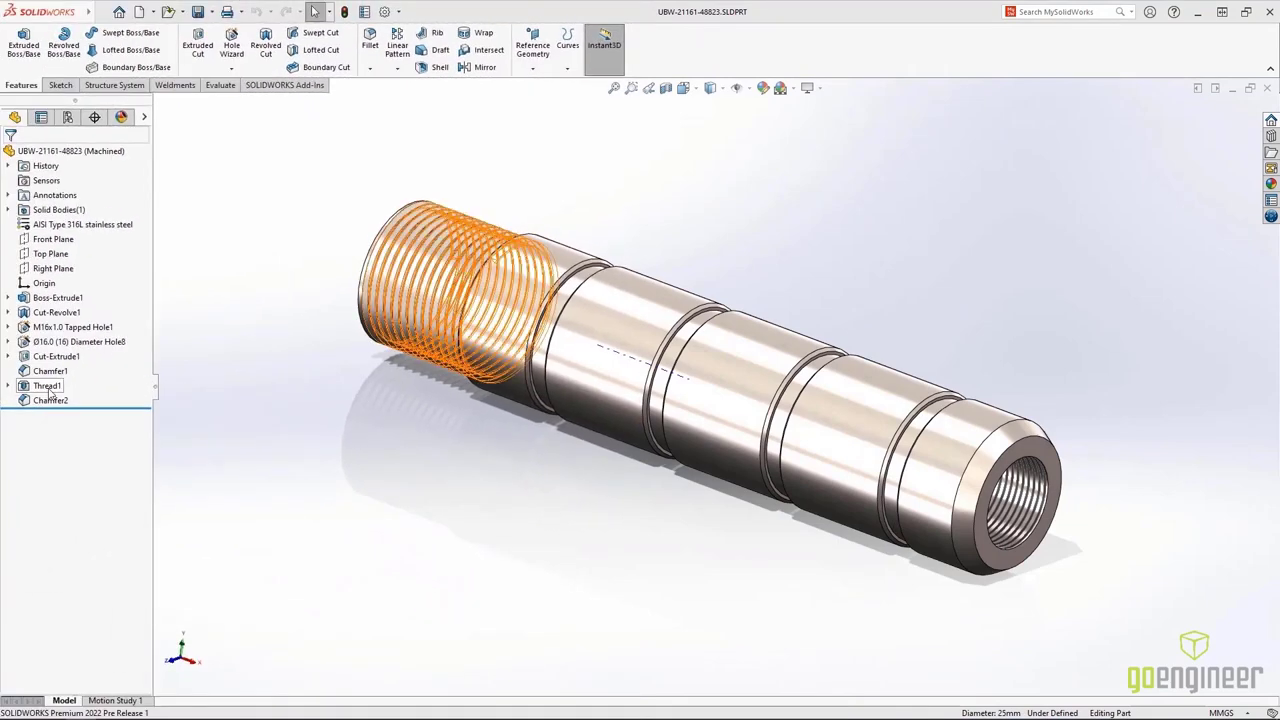
Suppress Thread1 on the actuator handle and start an ANSI Metric stud on the circular edge at its stepped end.
click(55, 386)
click(85, 353)
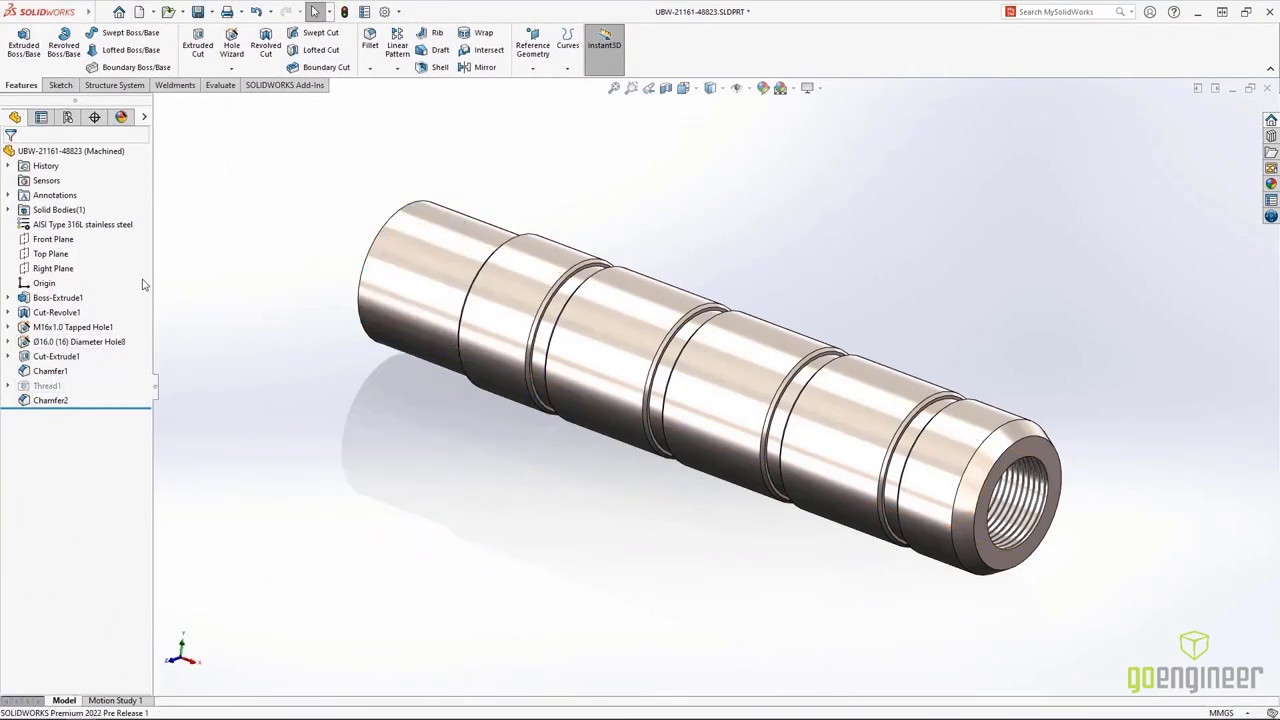
click(231, 68)
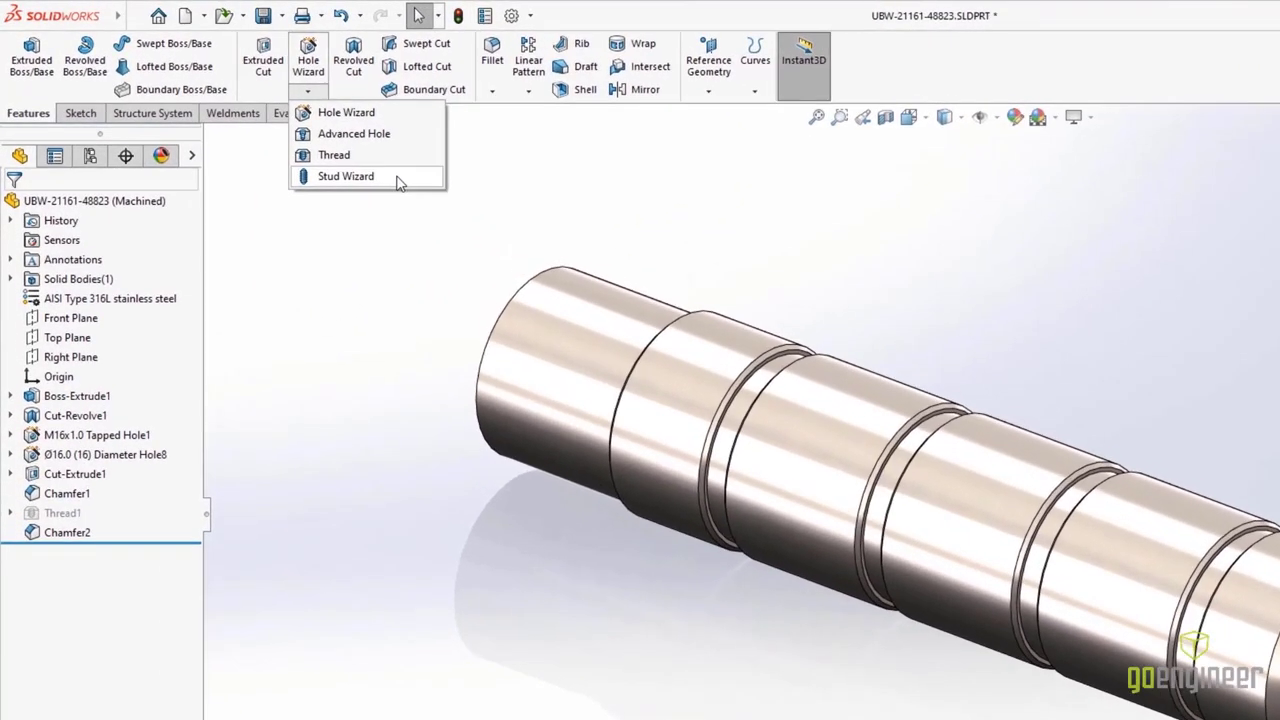
click(358, 160)
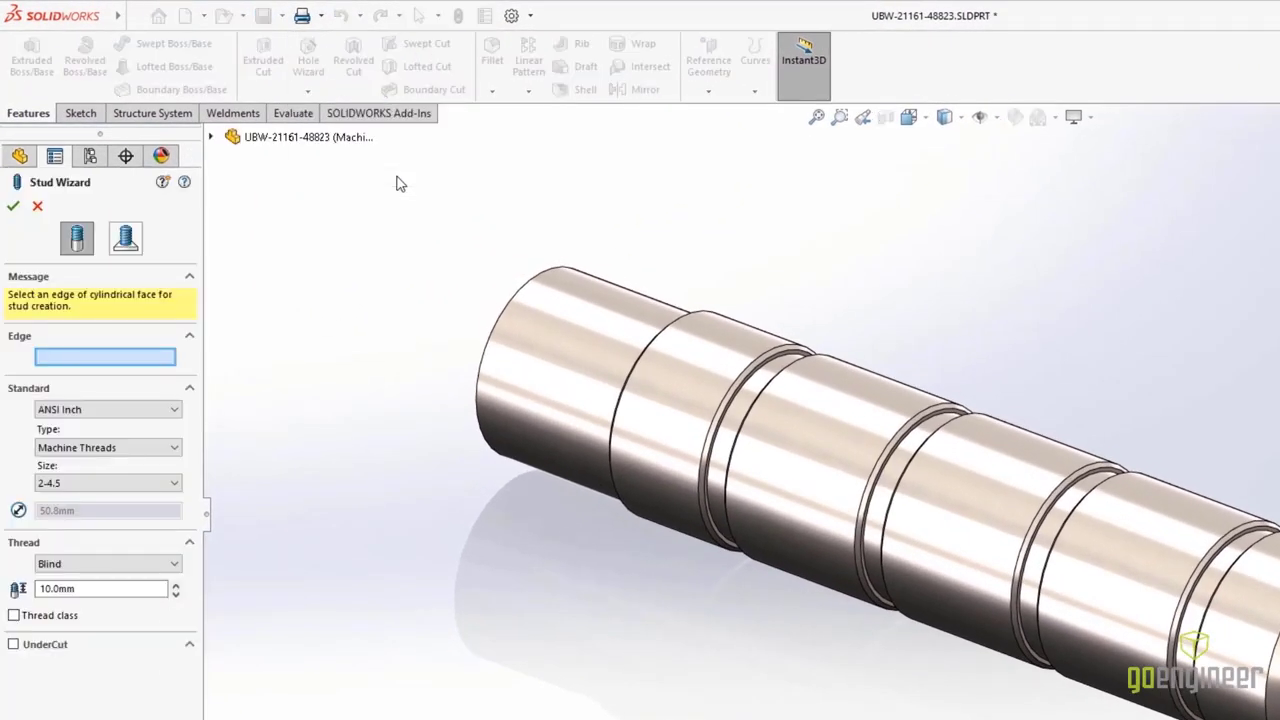
click(507, 313)
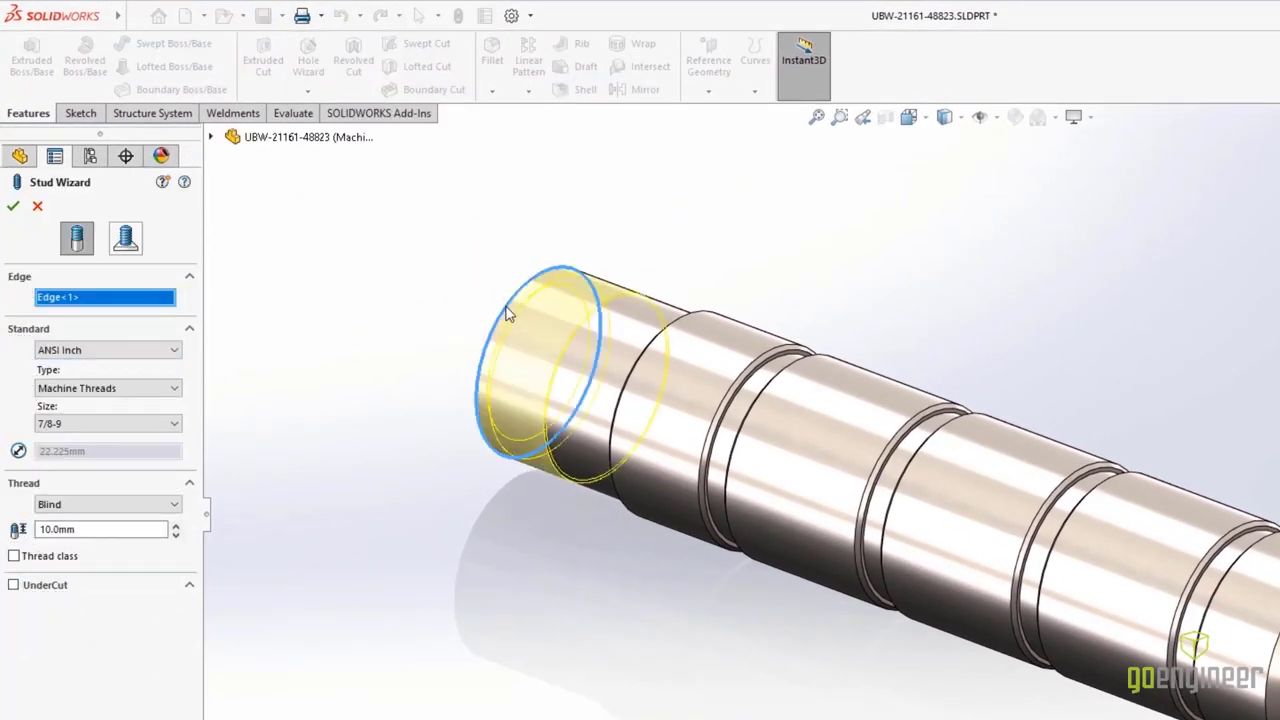
click(168, 352)
click(155, 377)
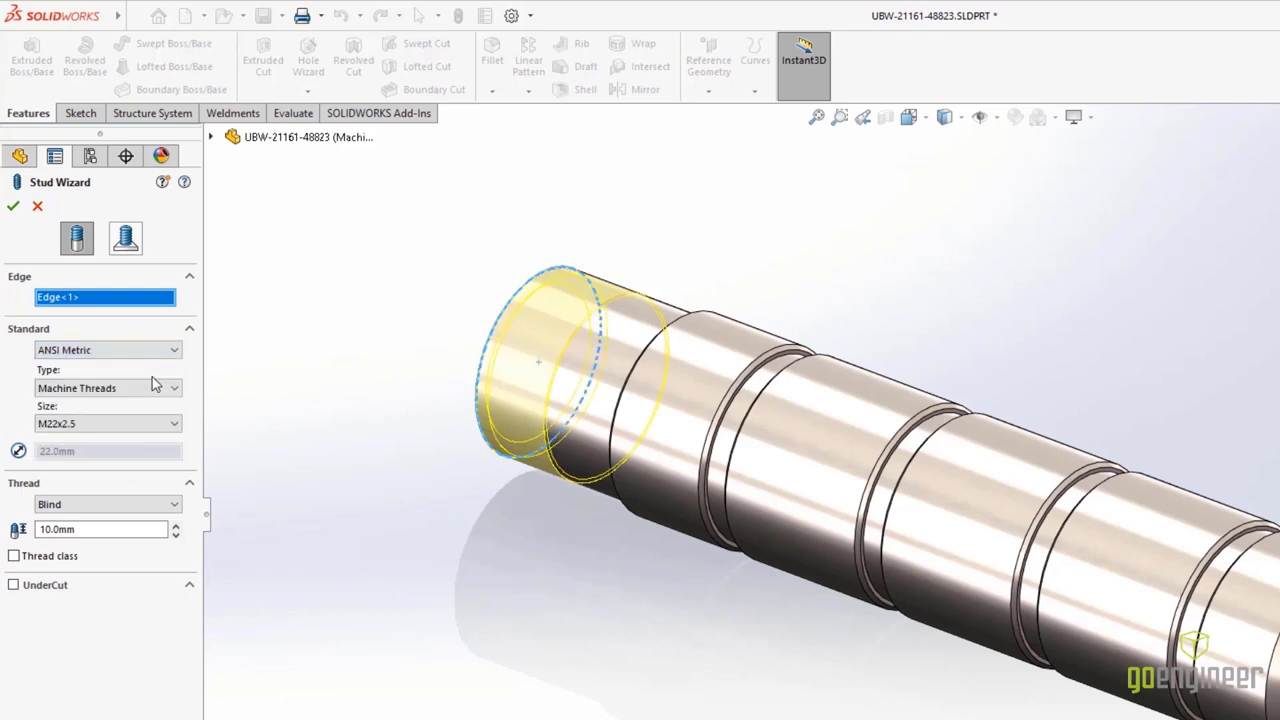
Create the stud with M22x1.5 machine threads running Up to Next and include an undercut with default values.
click(168, 423)
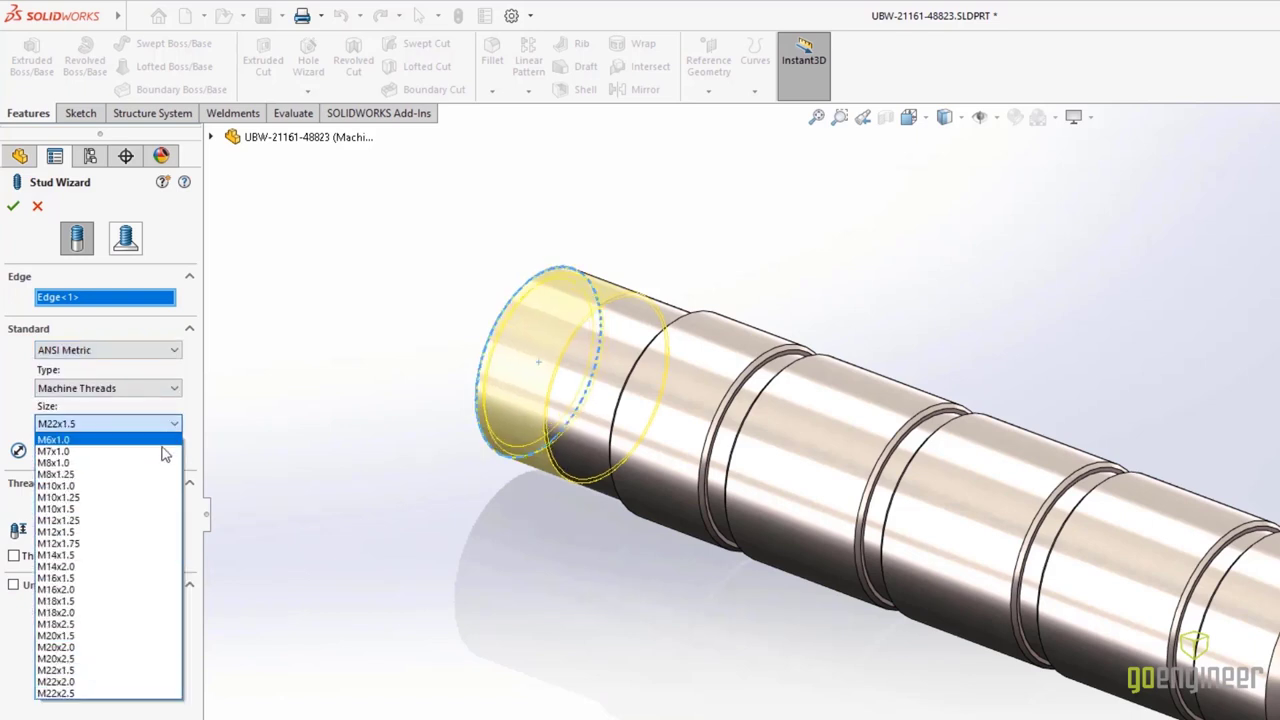
click(143, 675)
click(151, 505)
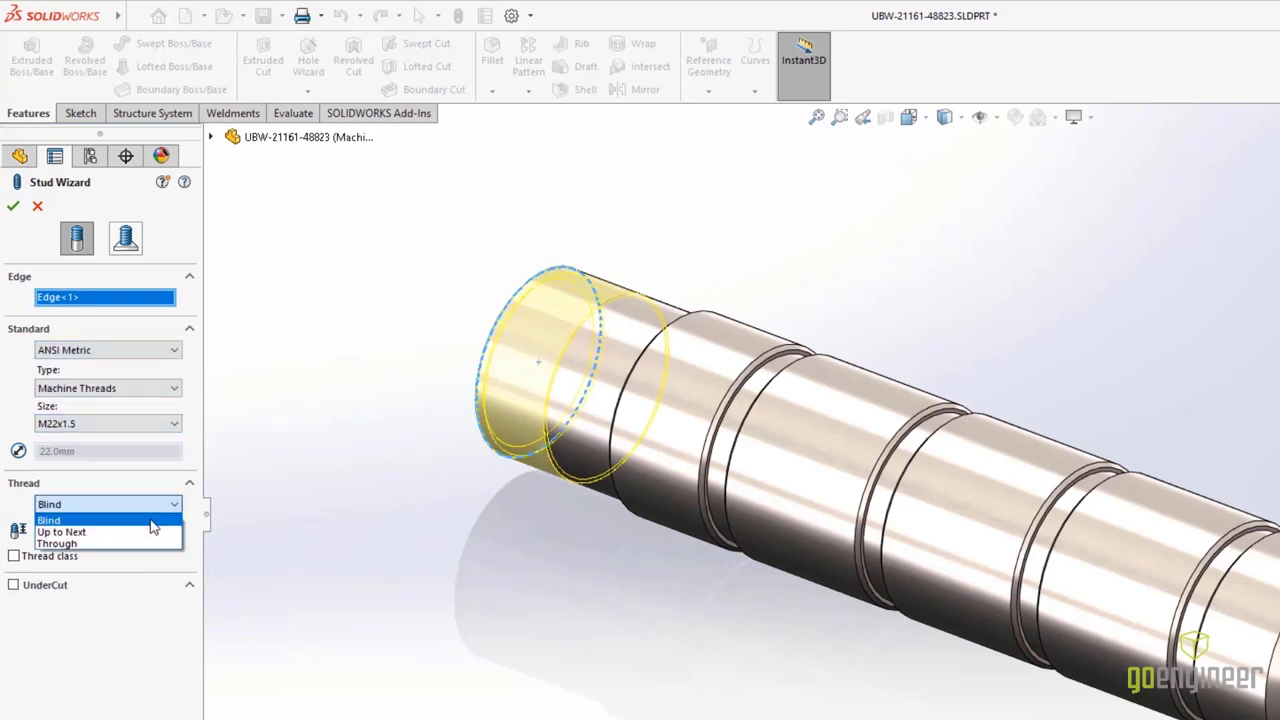
click(151, 530)
click(14, 557)
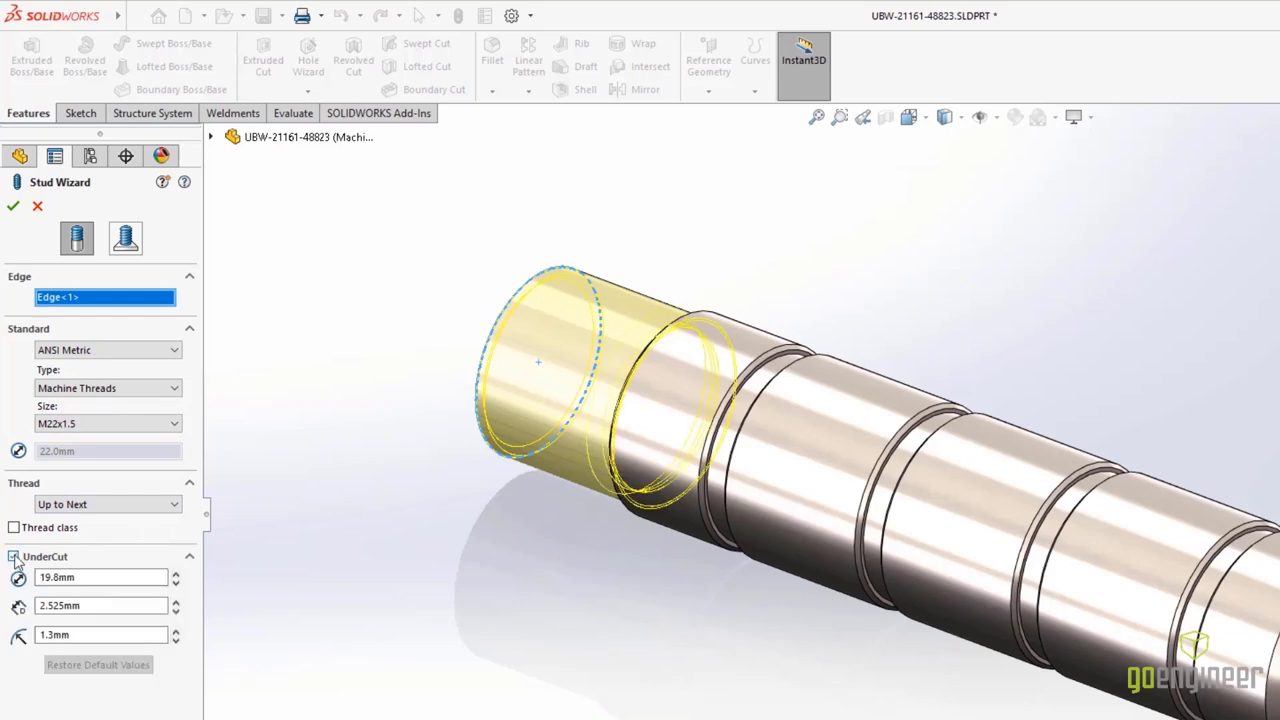
click(12, 206)
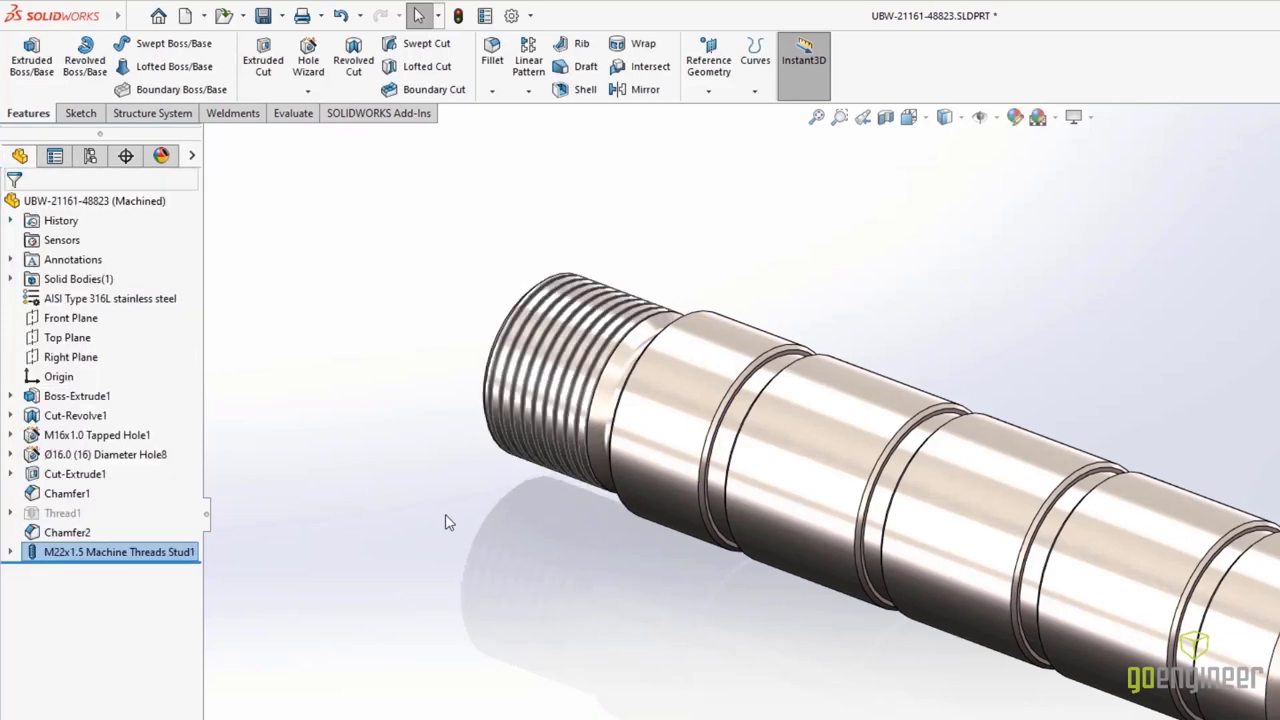
middle_drag(449, 522, 486, 523)
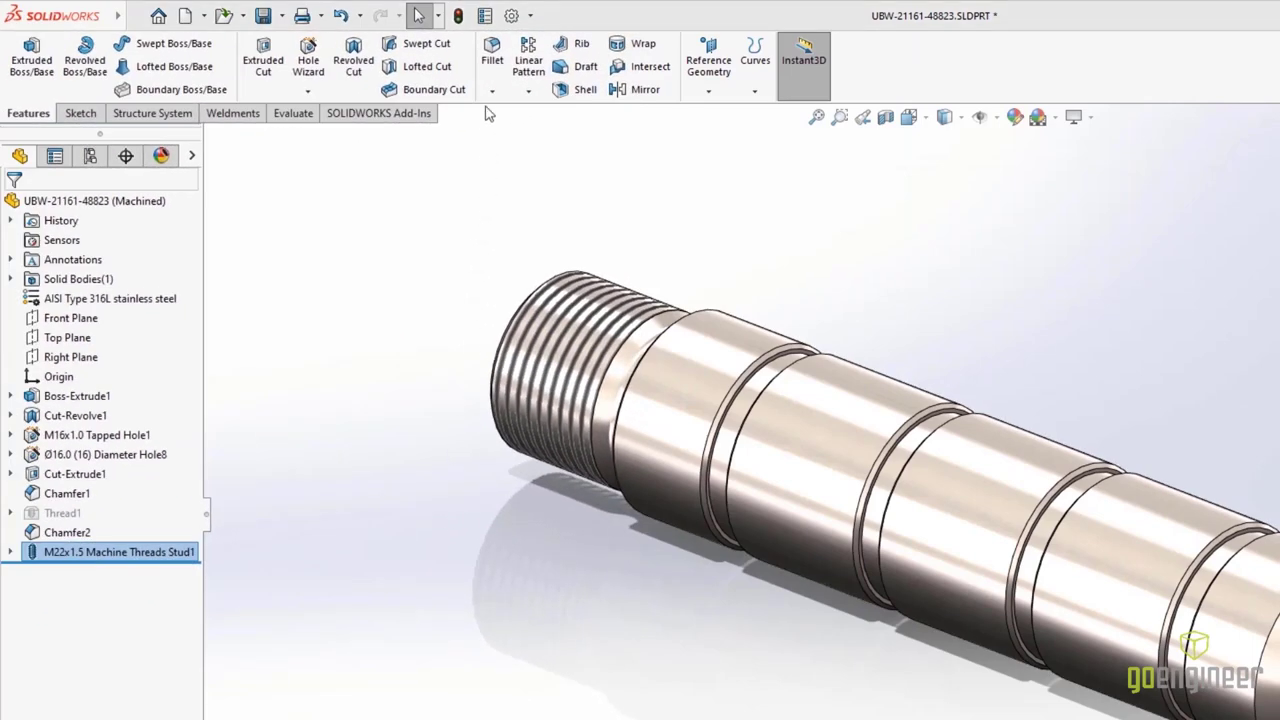
Add a Description property with the value Actuator Handle to all configurations in the part's configuration properties.
click(485, 18)
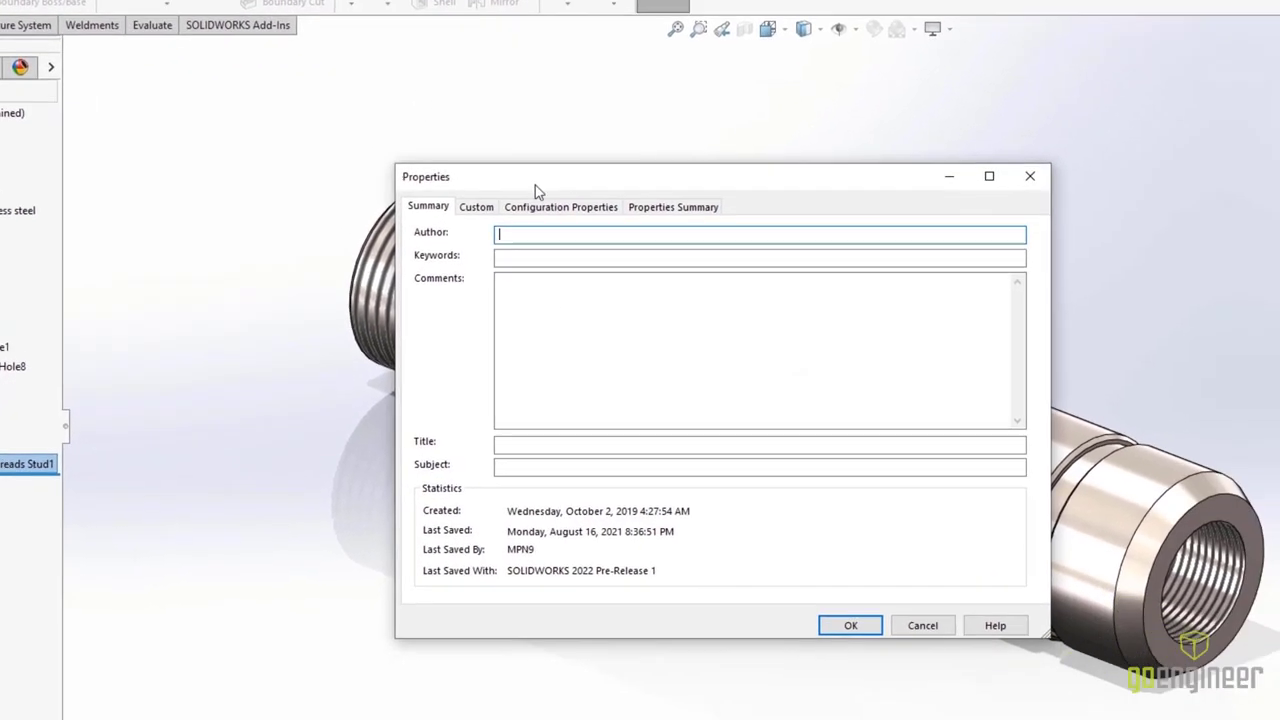
click(700, 296)
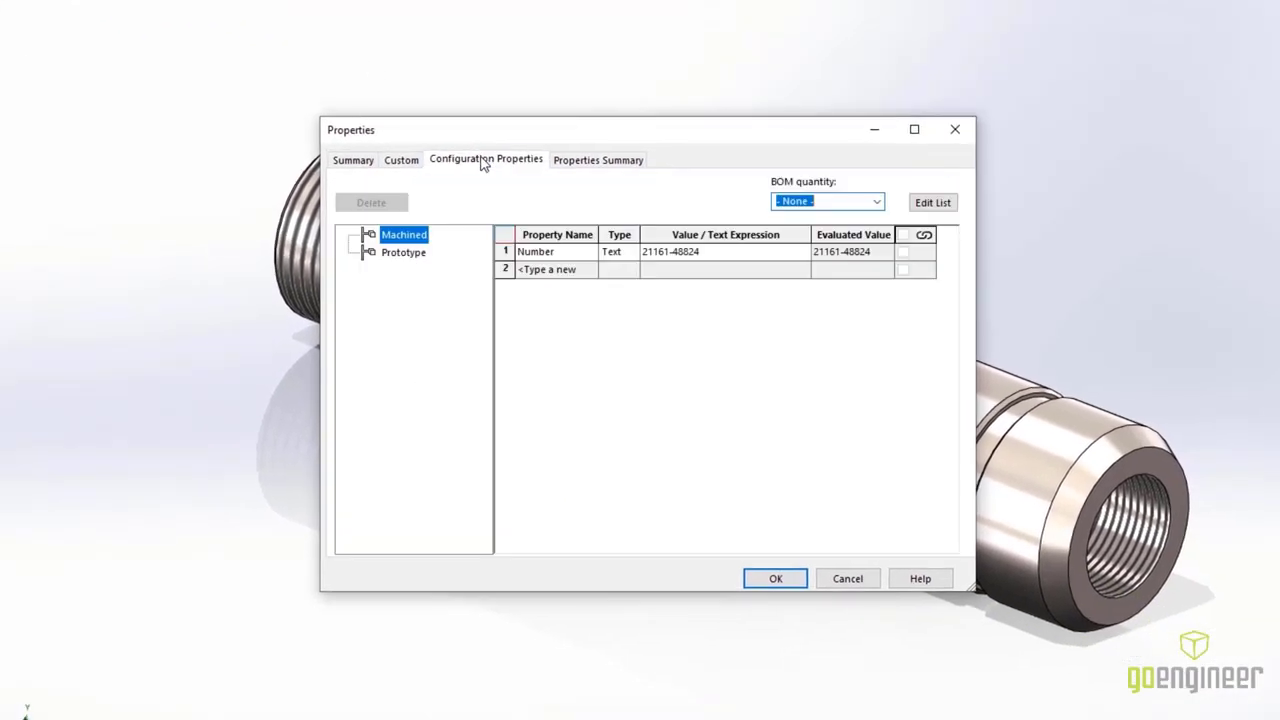
click(583, 270)
click(589, 270)
click(588, 289)
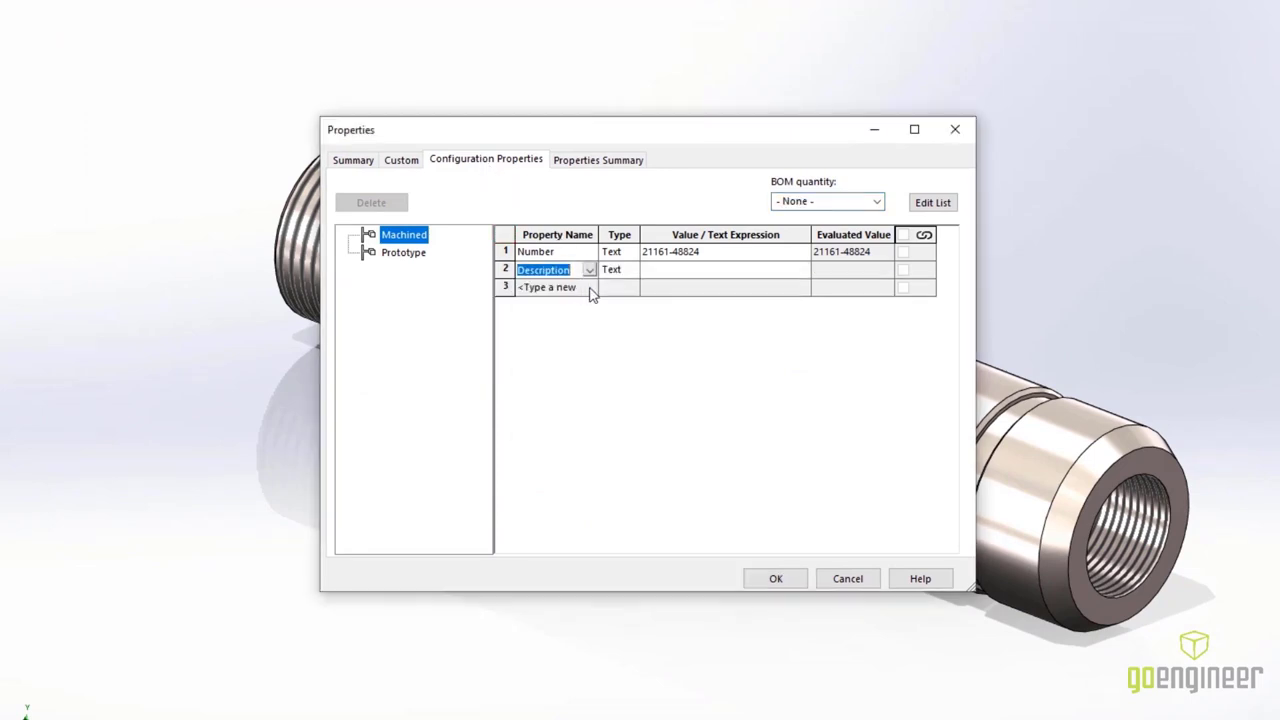
click(674, 274)
text(Actuator Handle)
click(804, 270)
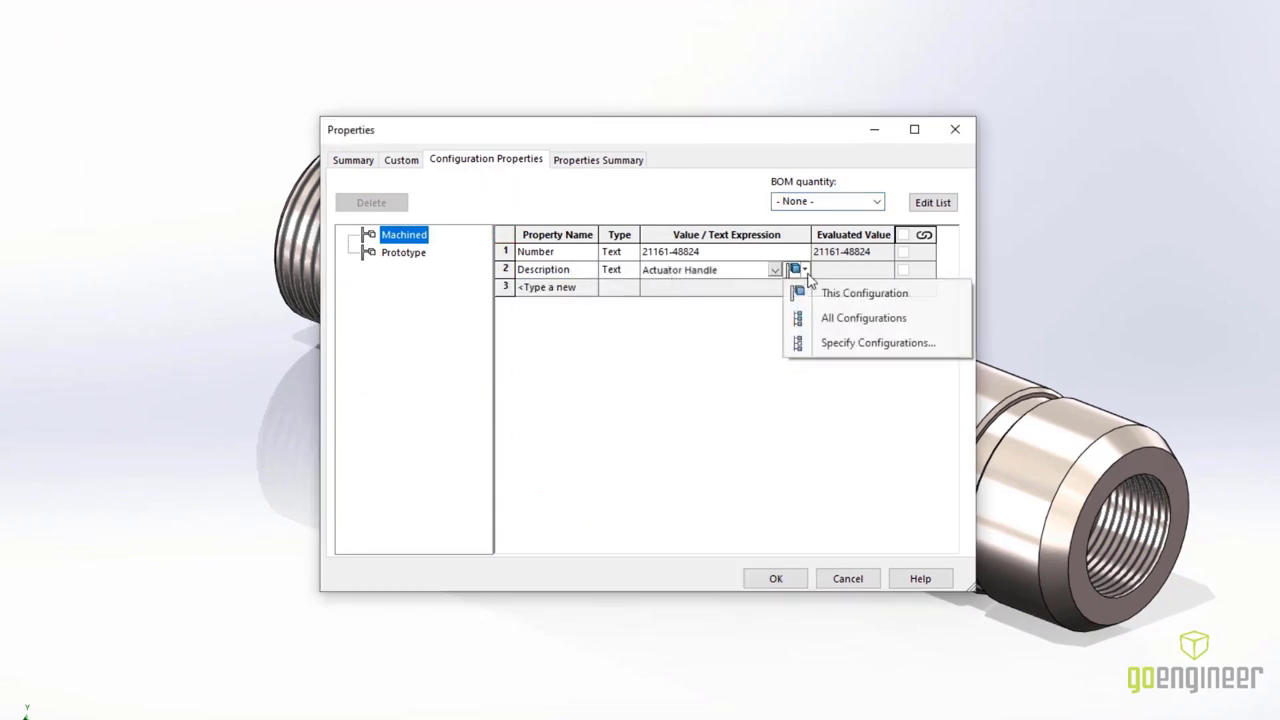
click(835, 318)
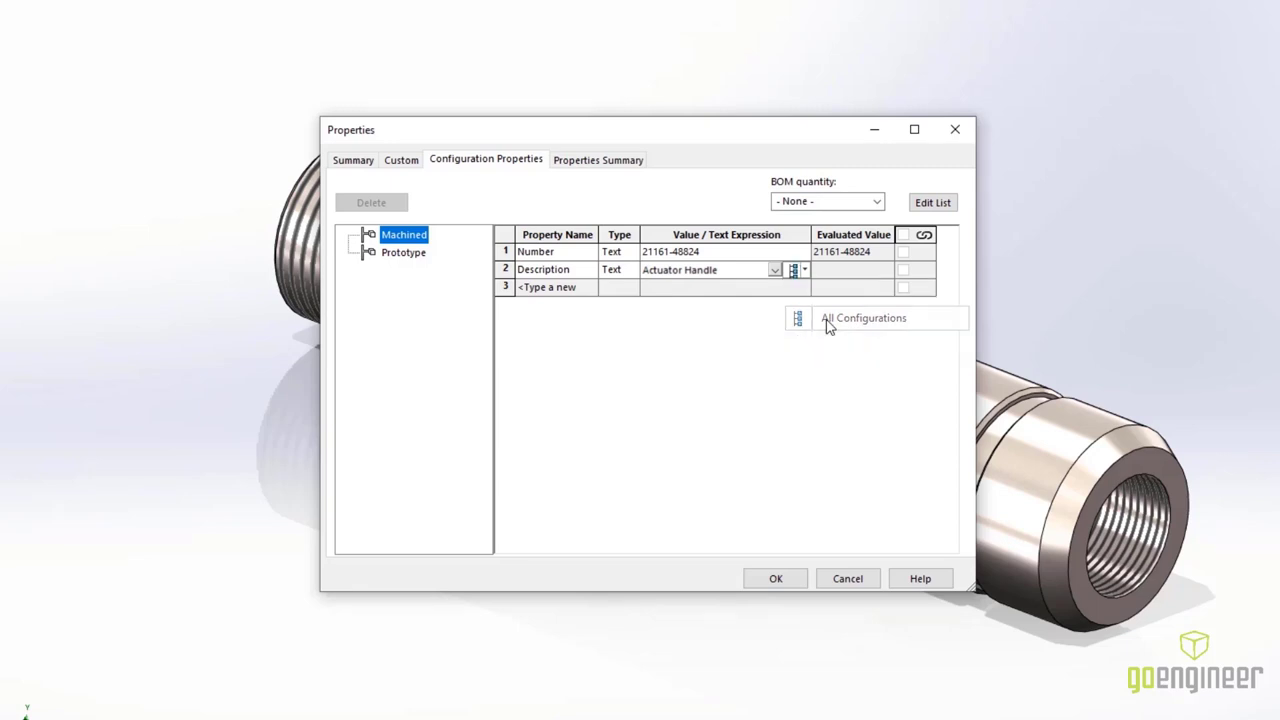
Add a Material configuration property linked to the part's assigned material and open its configuration scope options.
click(589, 289)
click(560, 349)
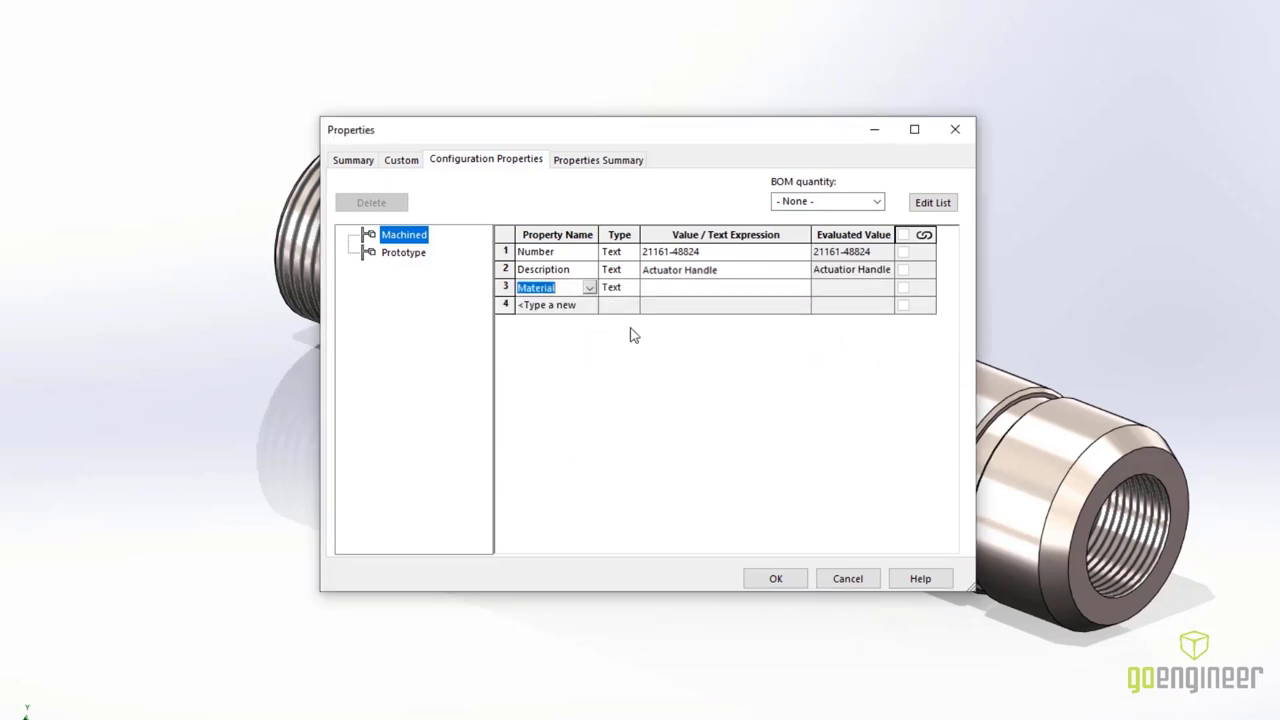
click(775, 292)
click(776, 288)
click(772, 304)
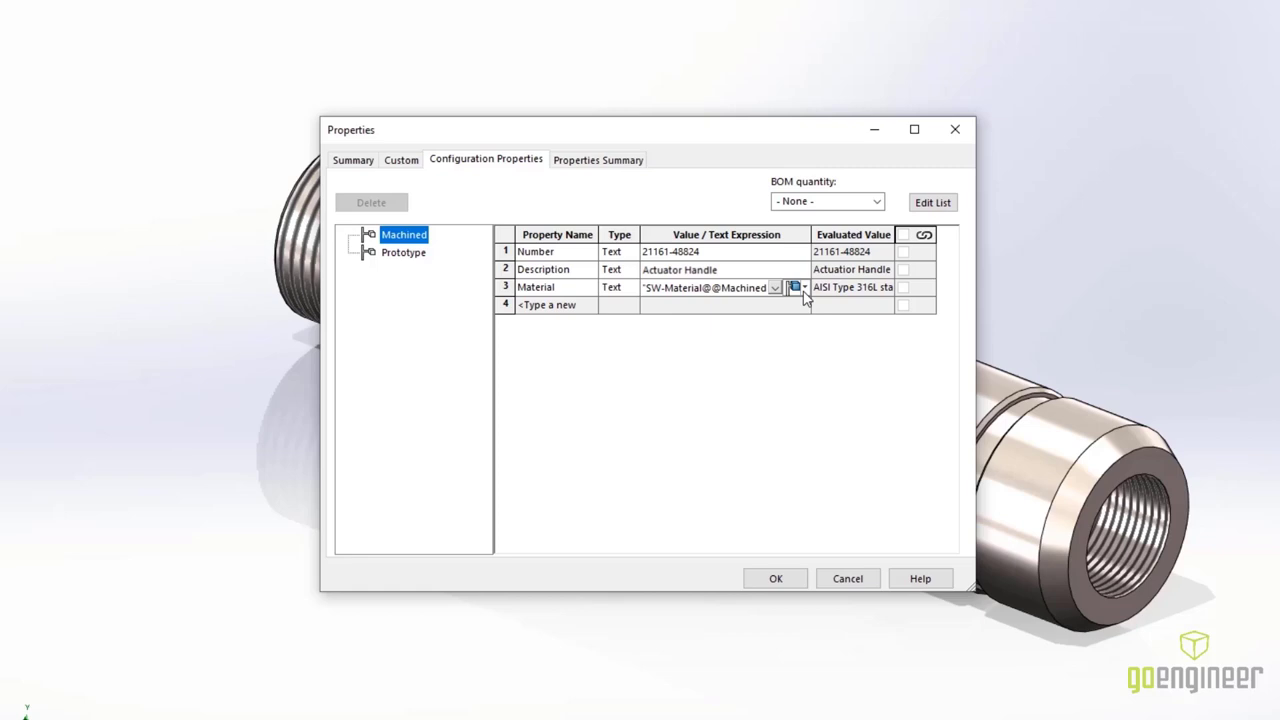
click(805, 289)
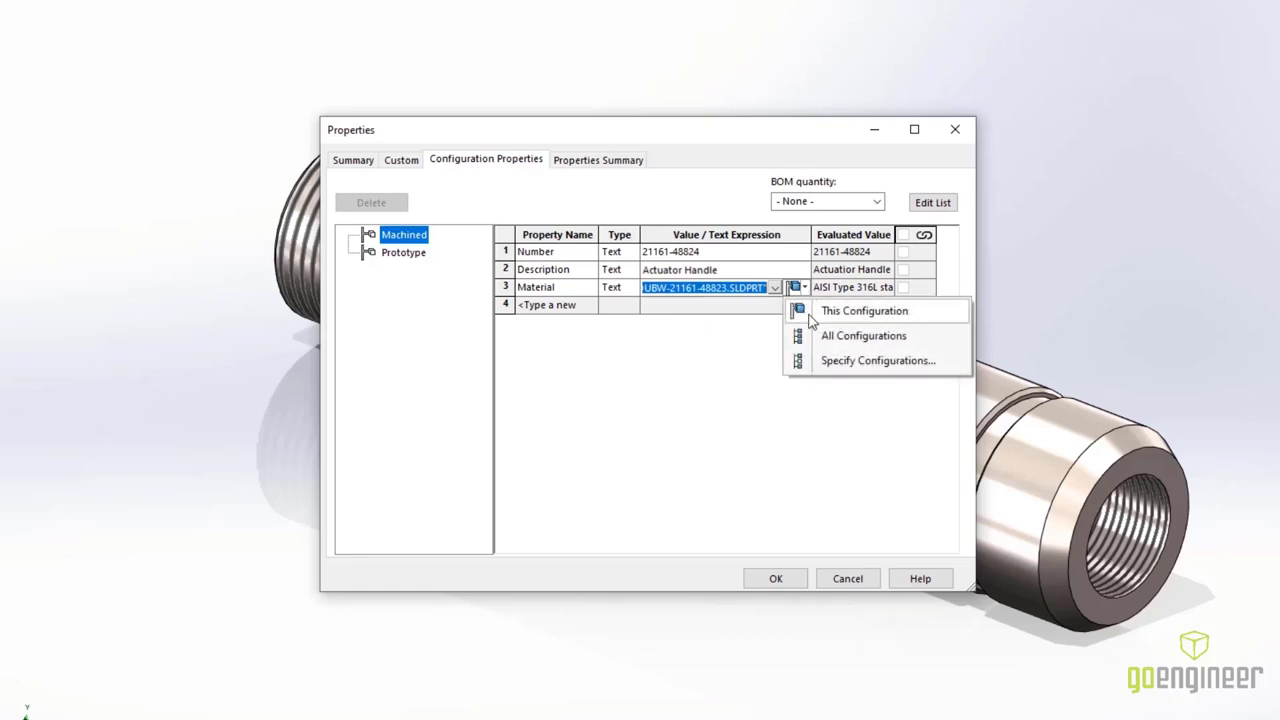
Review the Material and Number properties across configurations in the properties summary, and open the Prototype configuration's Number value.
click(598, 160)
click(403, 246)
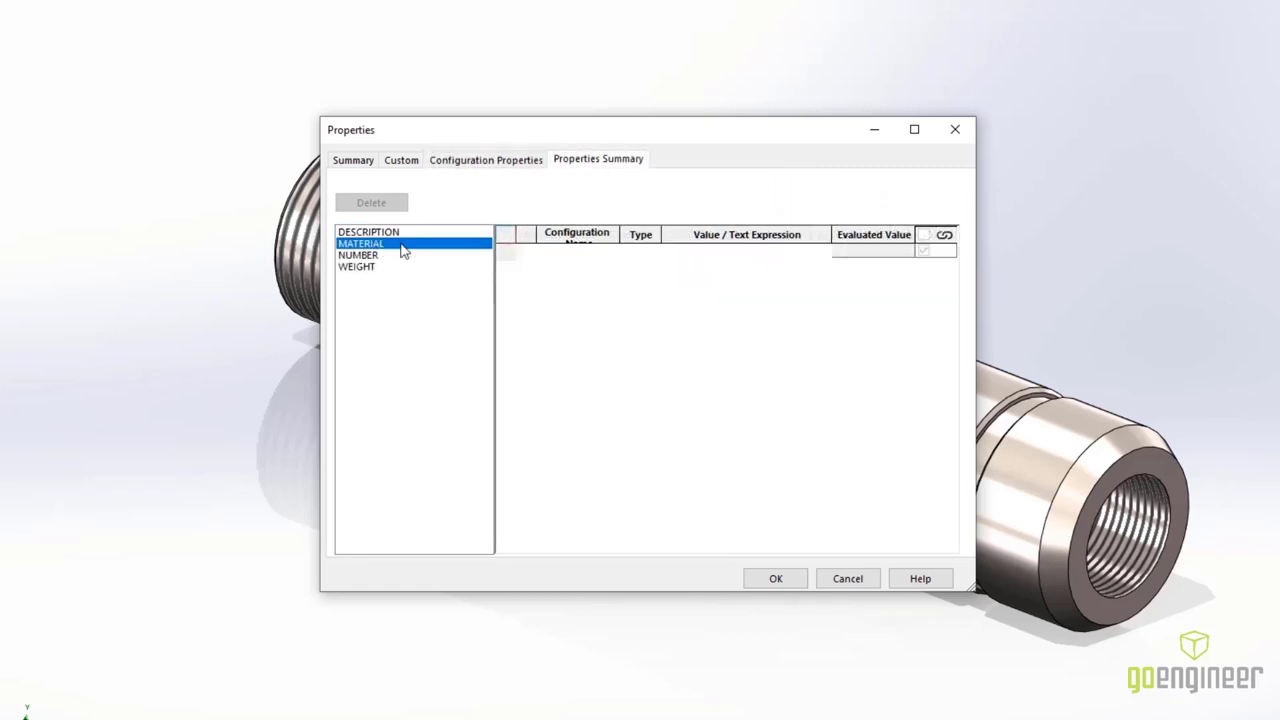
click(406, 255)
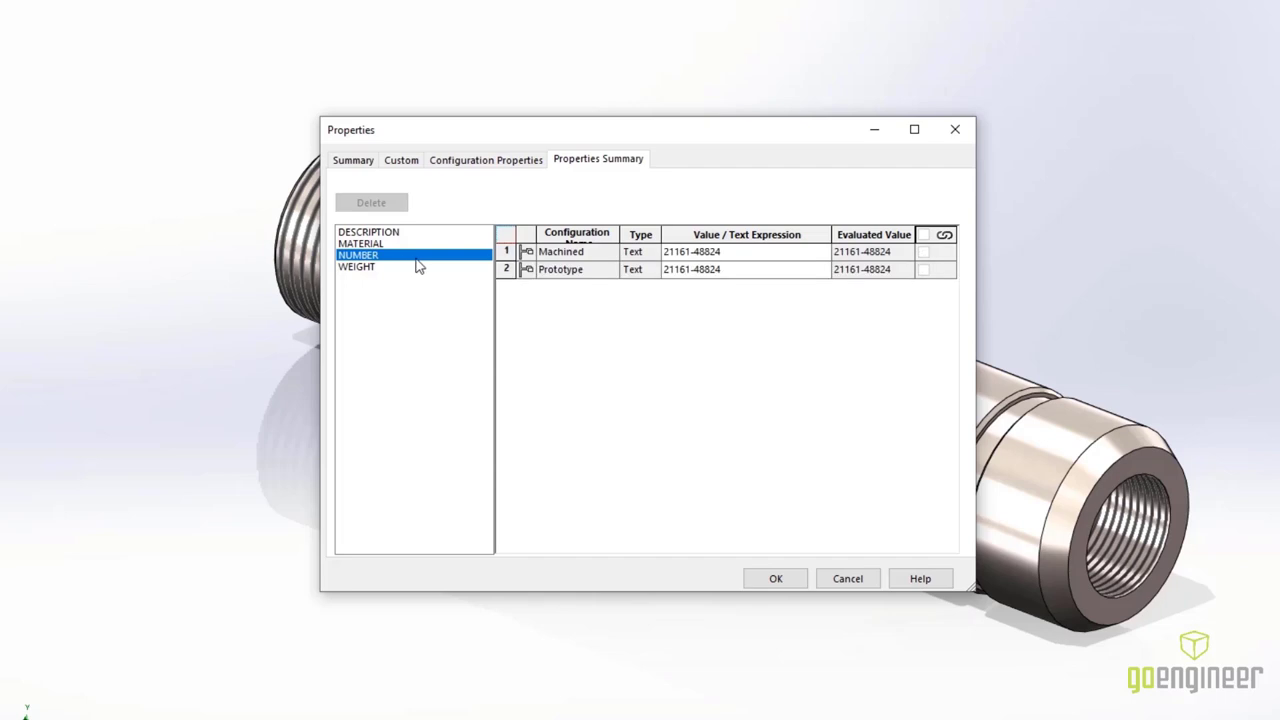
click(744, 272)
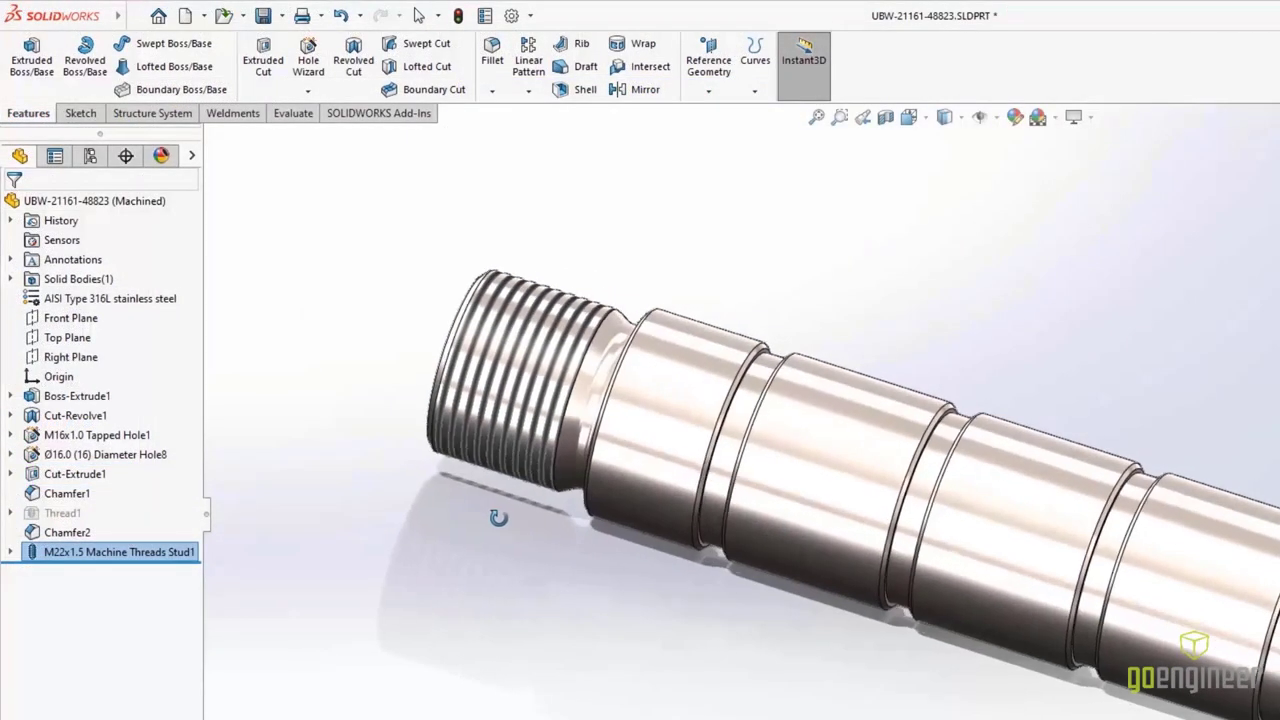
middle_drag(498, 517, 443, 519)
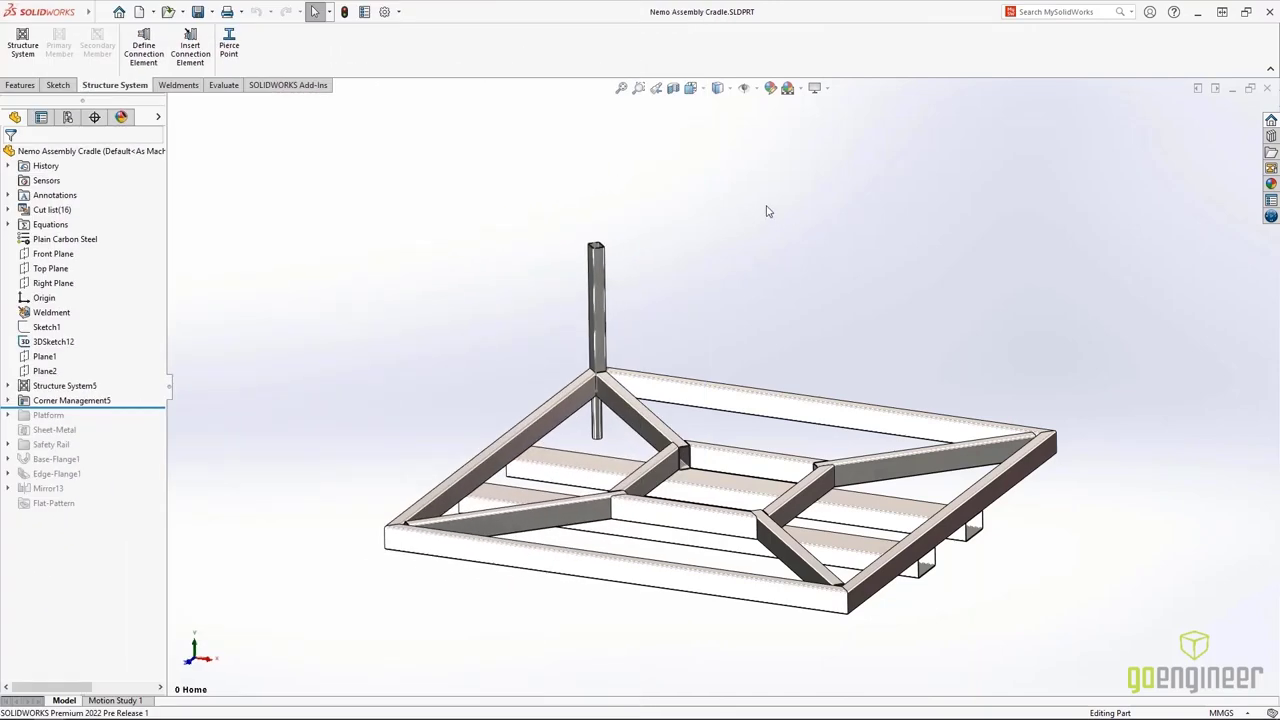
Start a structure system and set up point-based secondary members using the From Point option.
click(639, 88)
drag(483, 194, 807, 495)
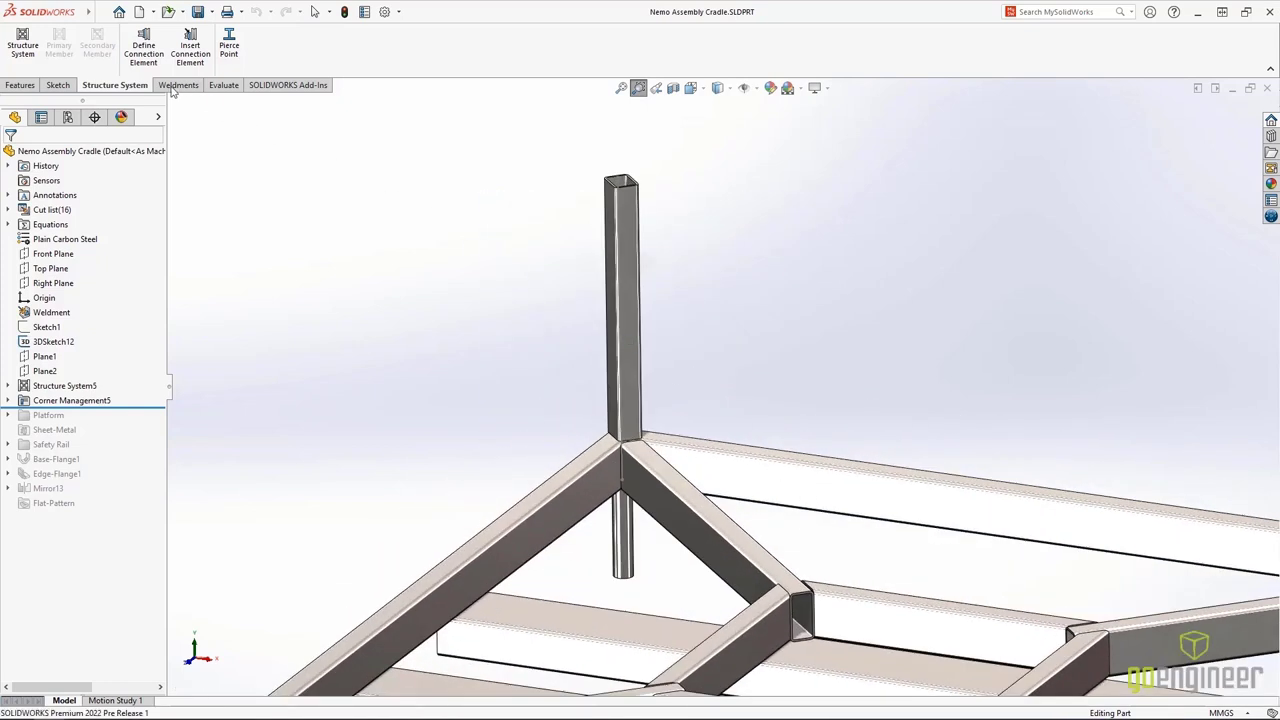
click(21, 50)
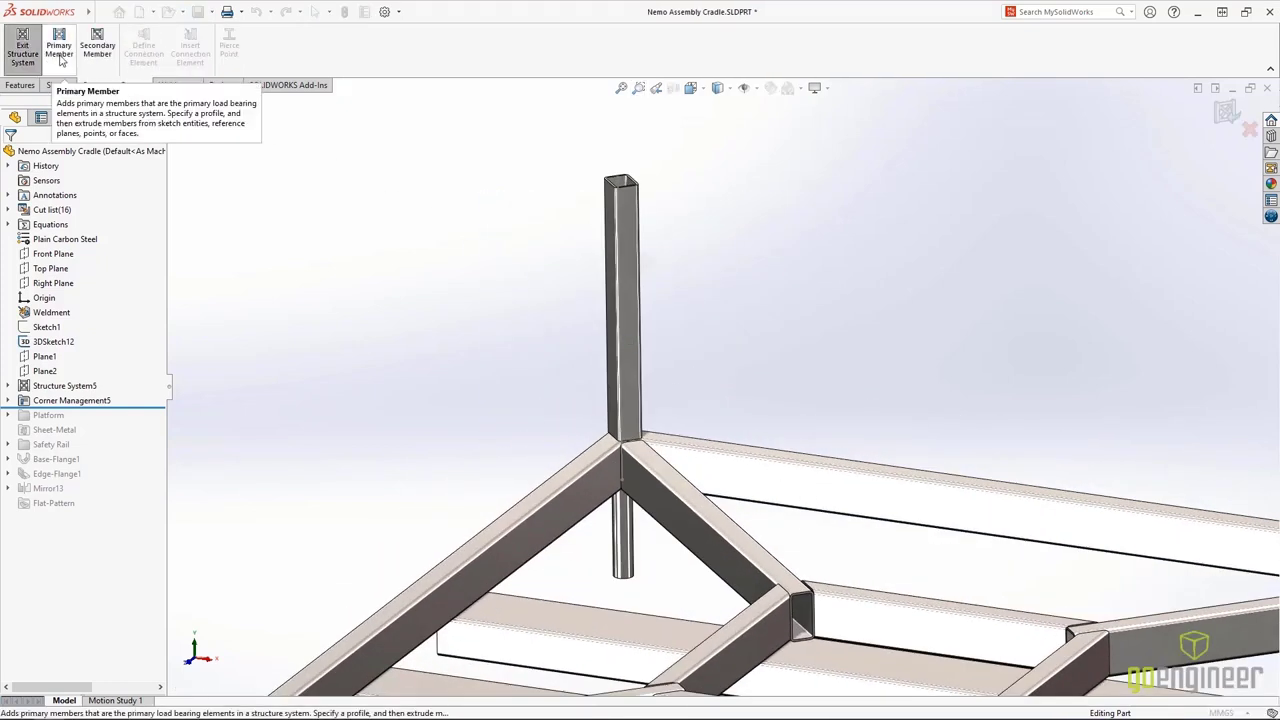
click(96, 62)
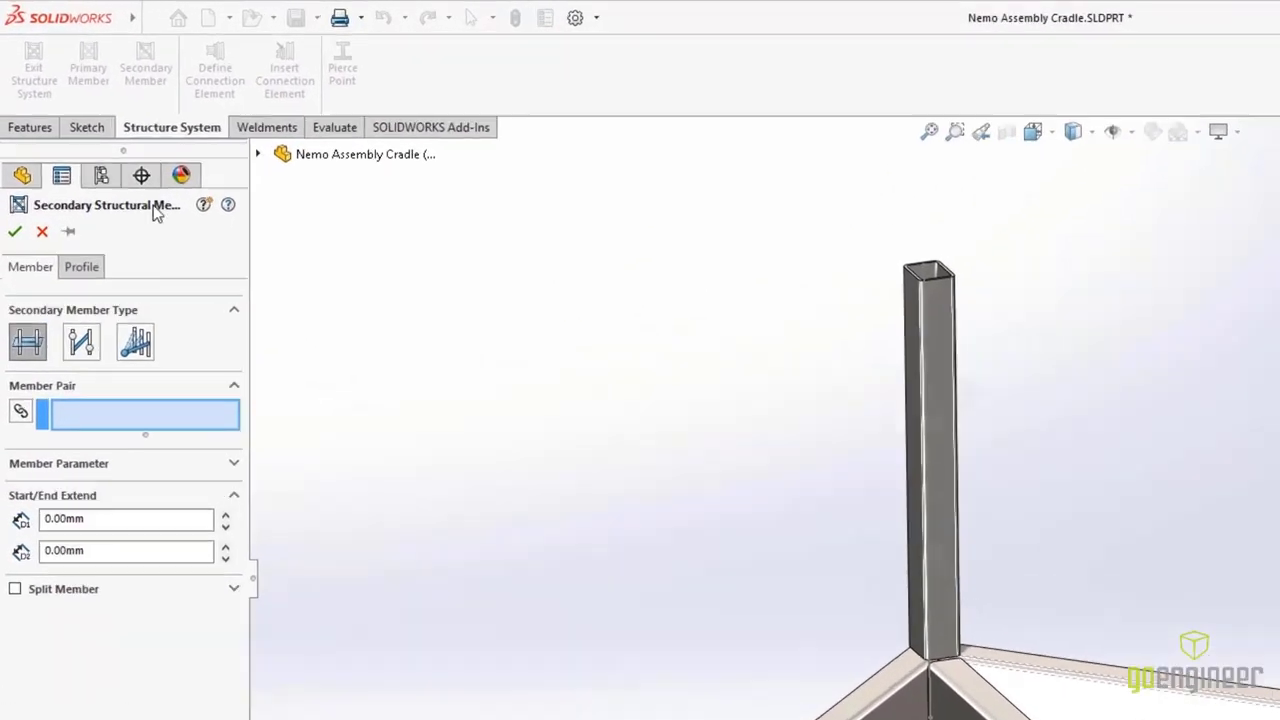
click(140, 344)
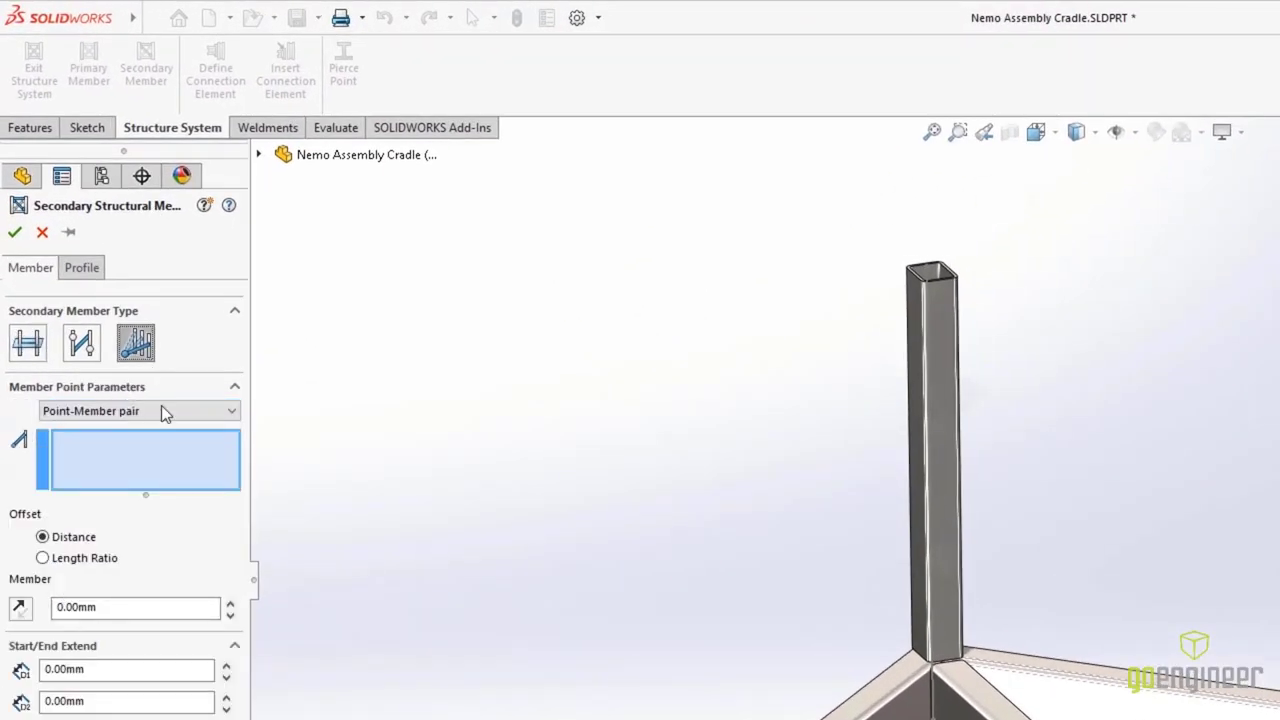
click(163, 411)
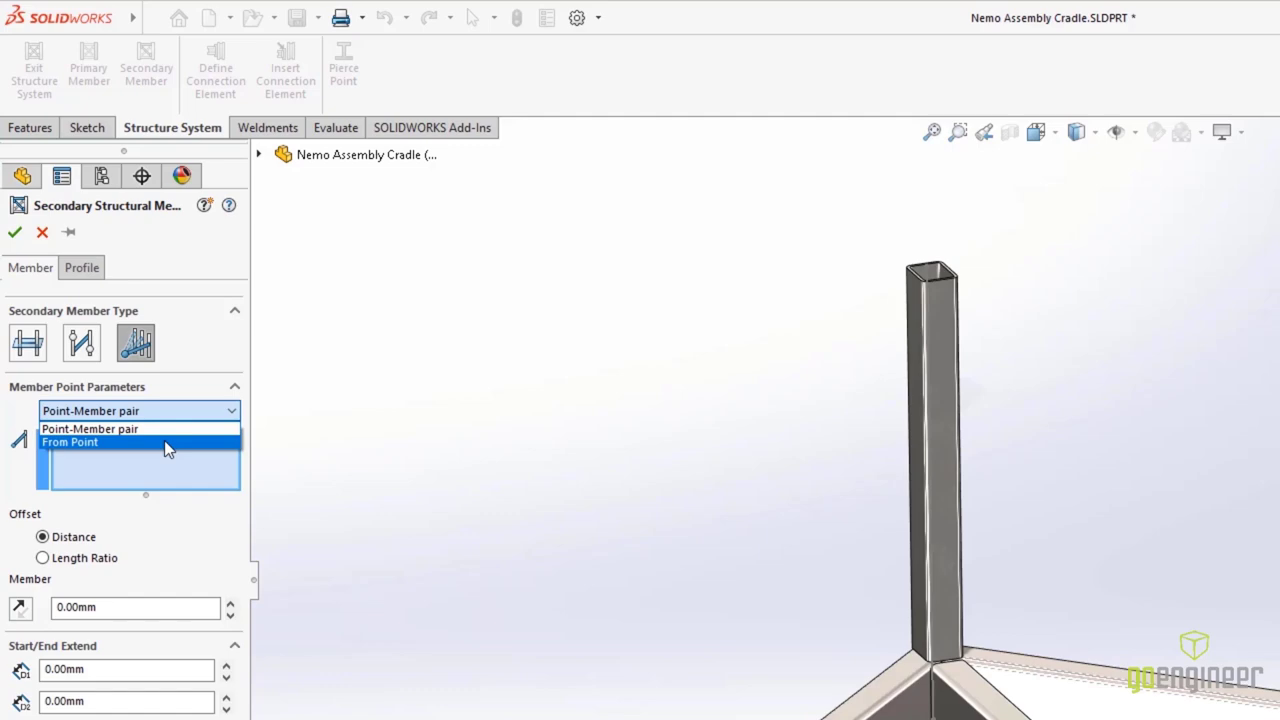
click(166, 443)
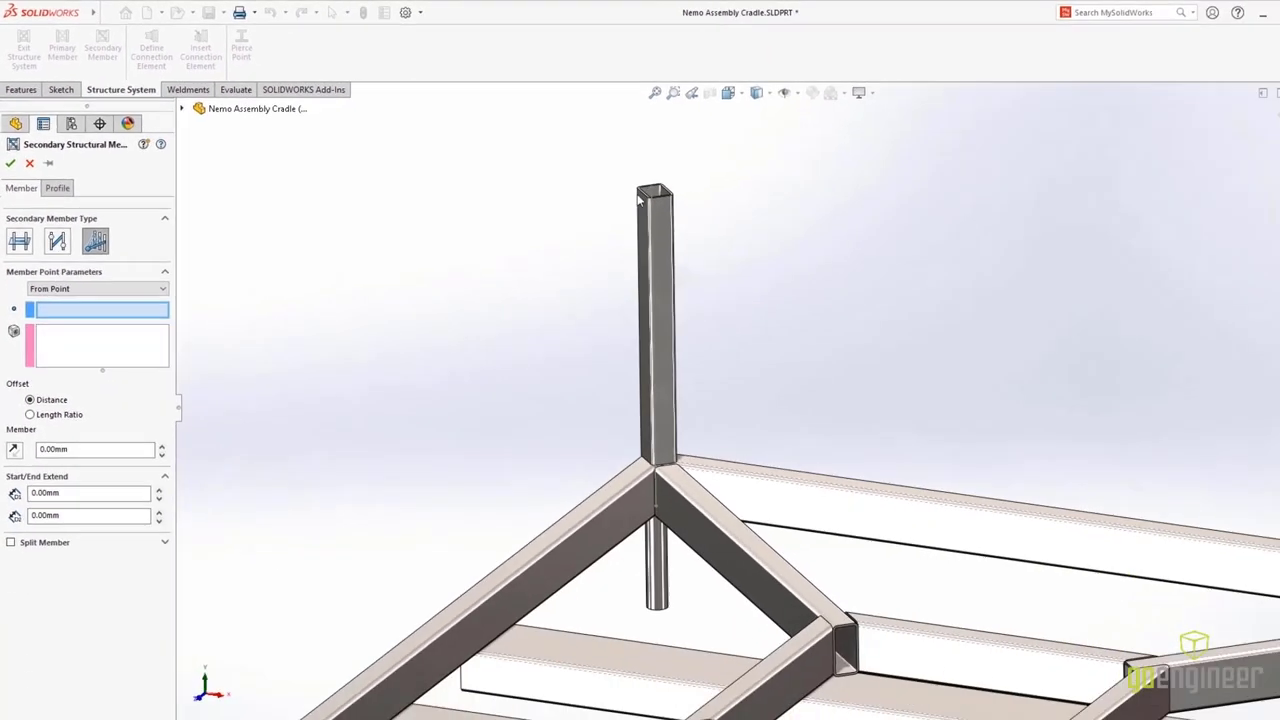
Create three secondary brace members from the sketch point atop the vertical post to the two angled beams and the long rear beam.
click(619, 181)
click(115, 329)
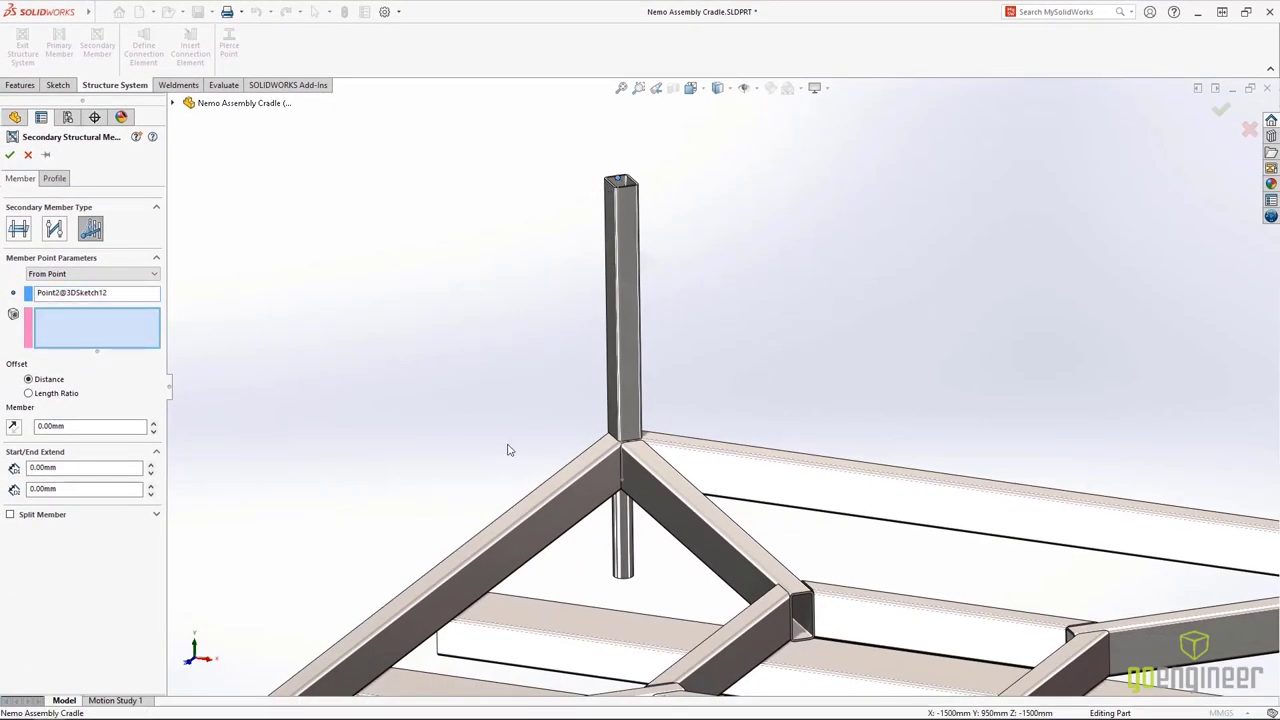
click(548, 505)
click(672, 484)
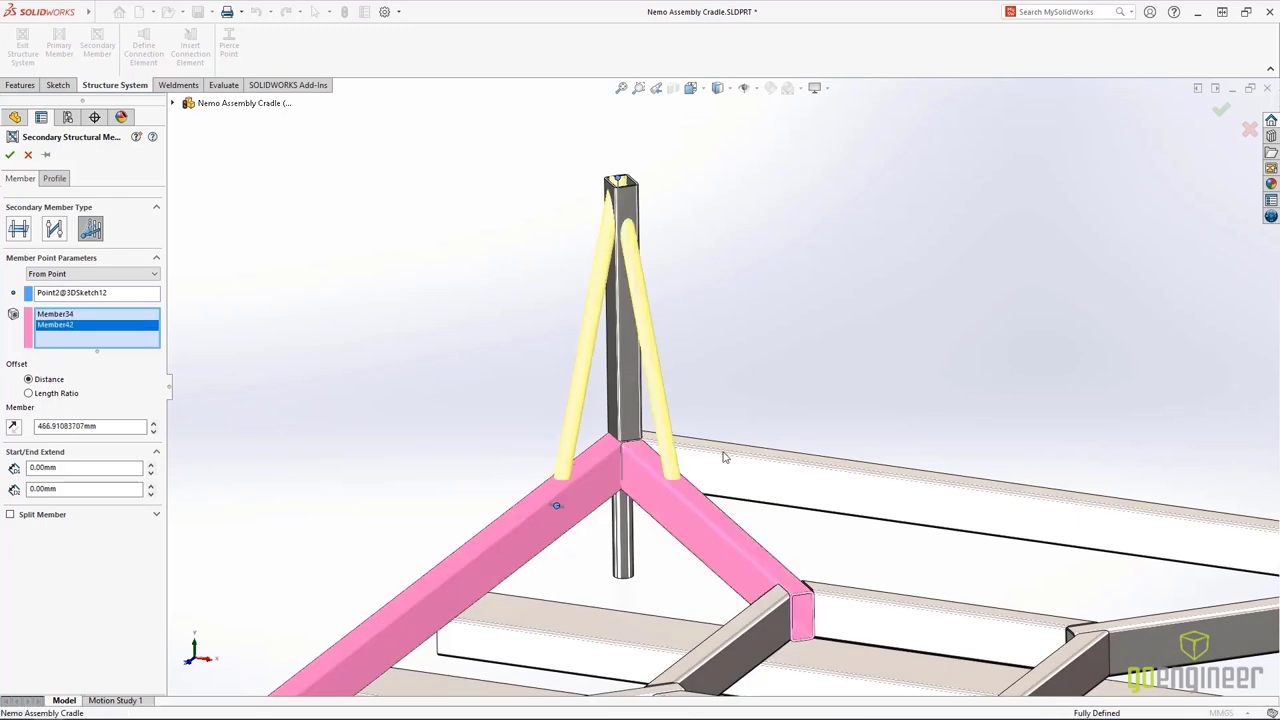
click(728, 455)
right_click(728, 455)
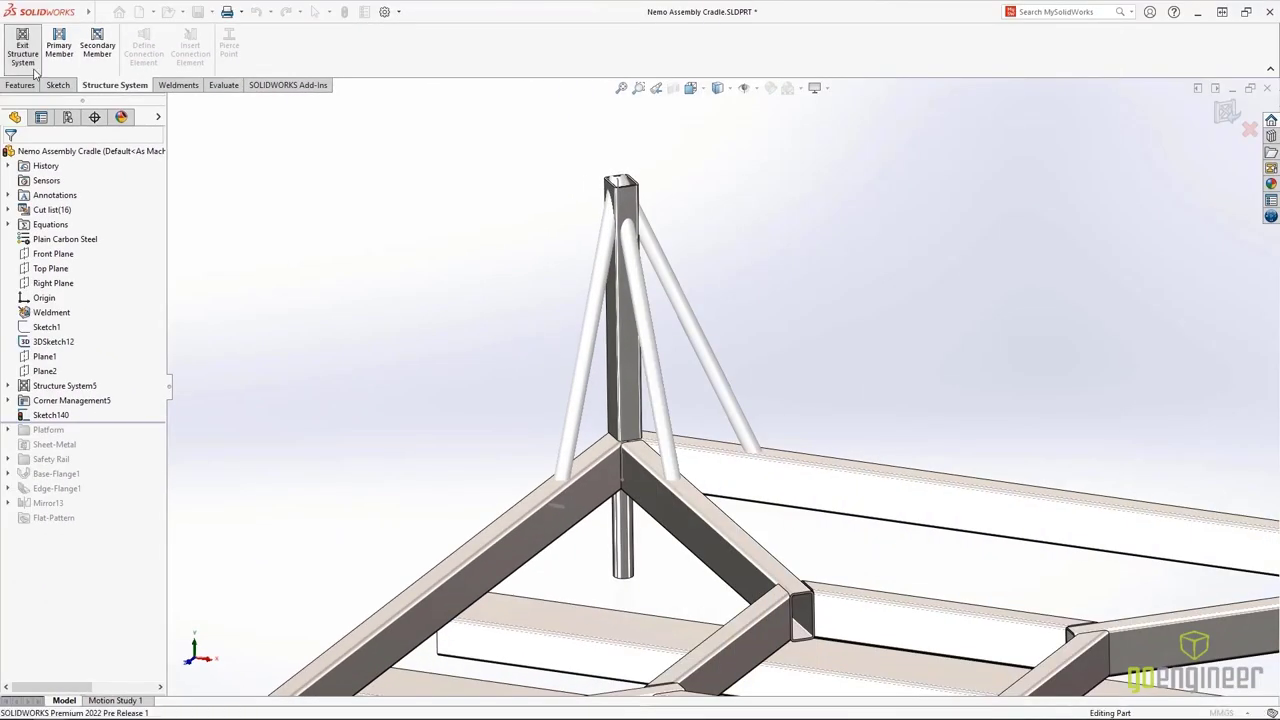
Finish the structure system with body trim on the simple corners and no extension for the three braces in the complex corner.
click(22, 48)
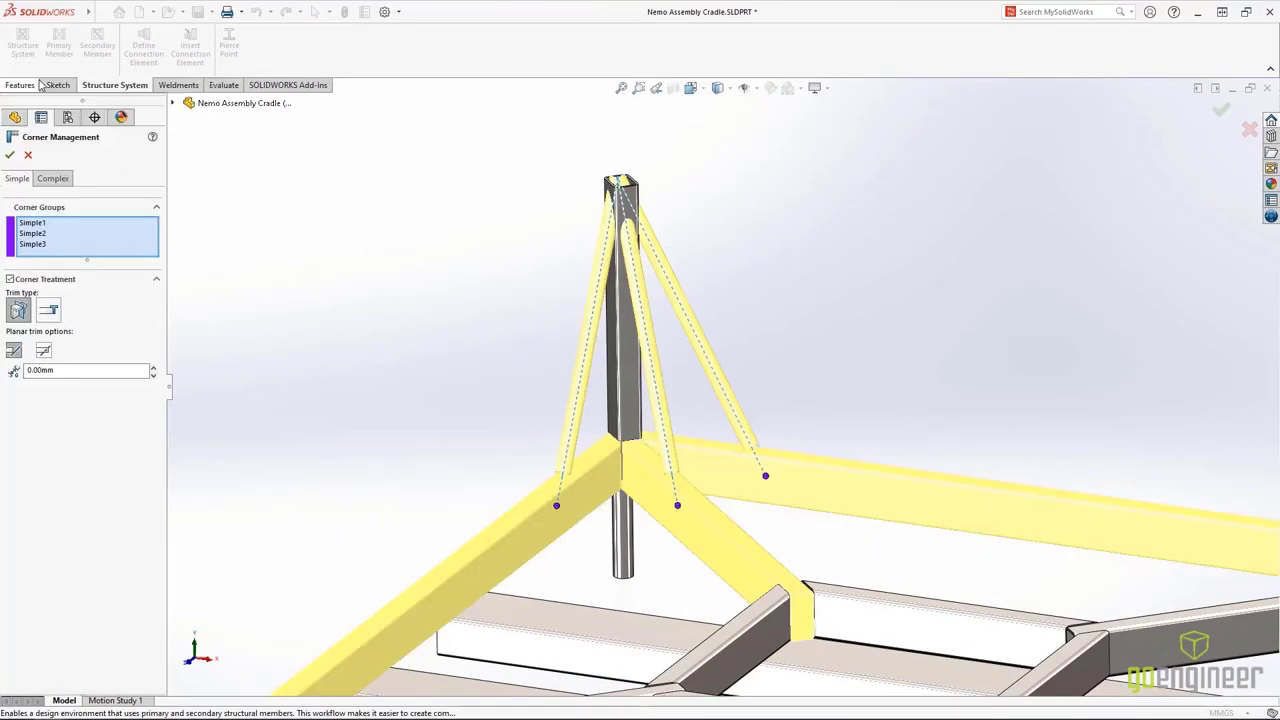
click(49, 310)
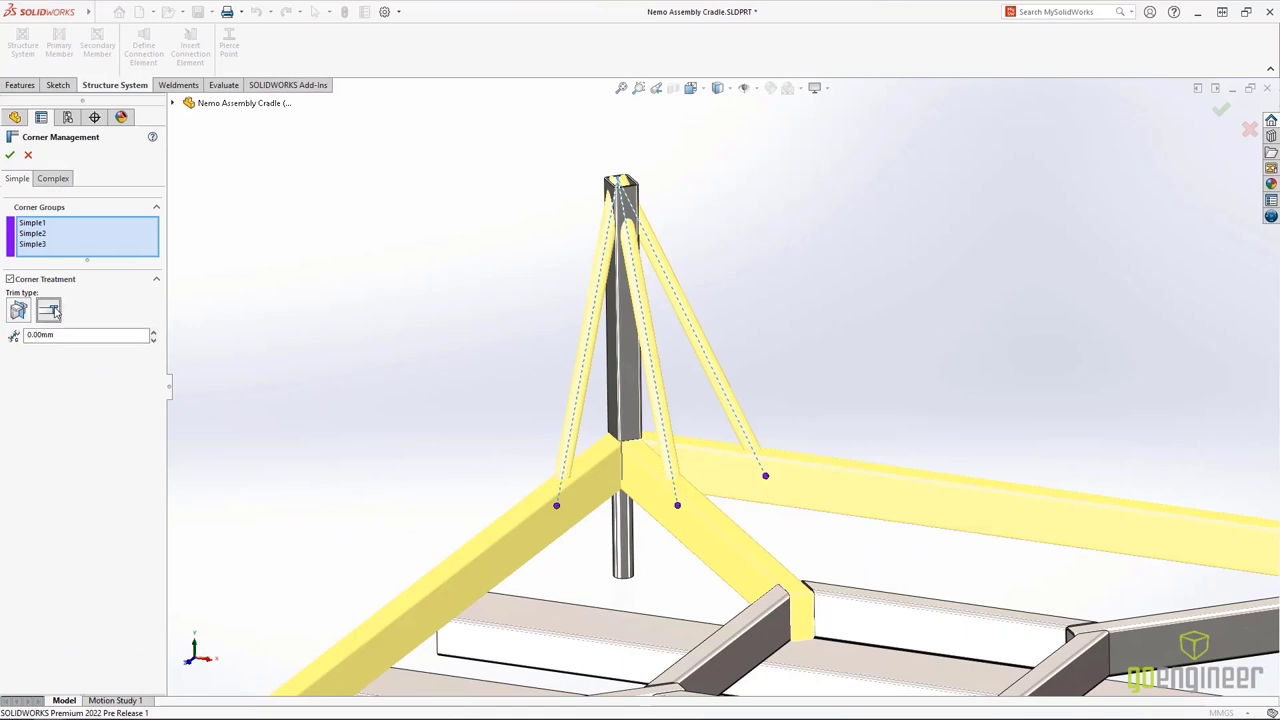
click(66, 178)
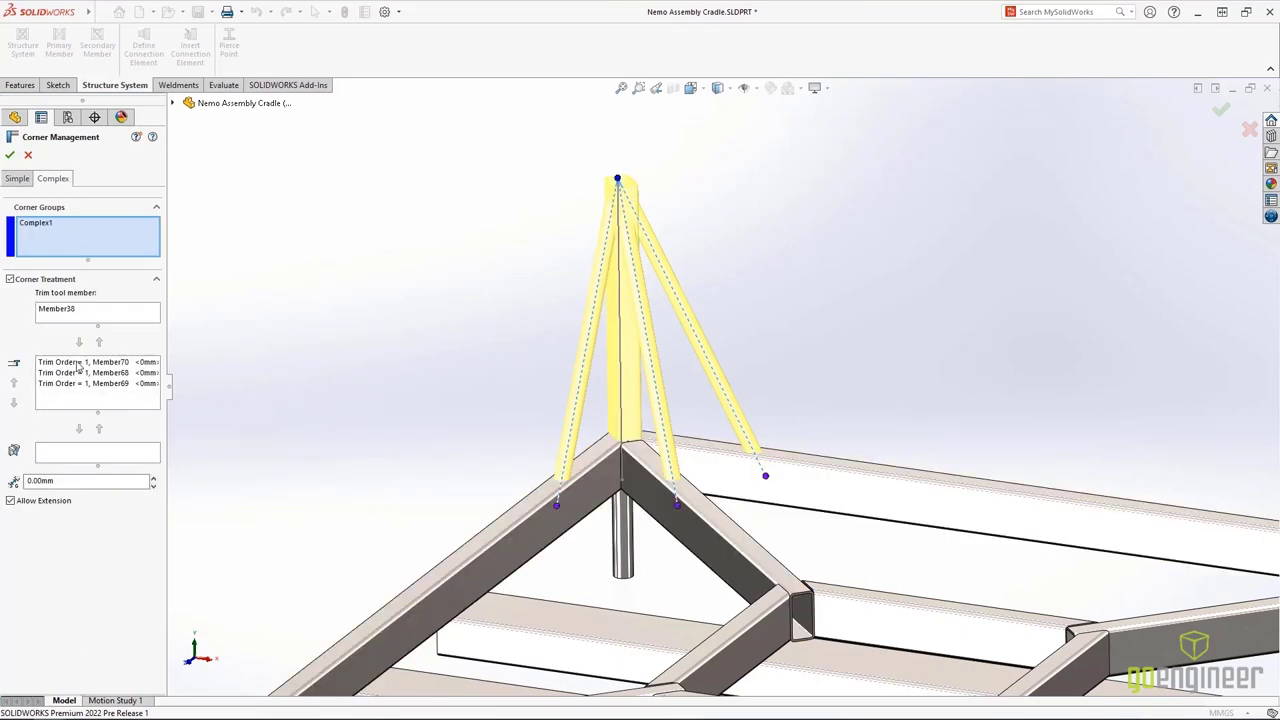
click(78, 363)
click(78, 373)
click(78, 384)
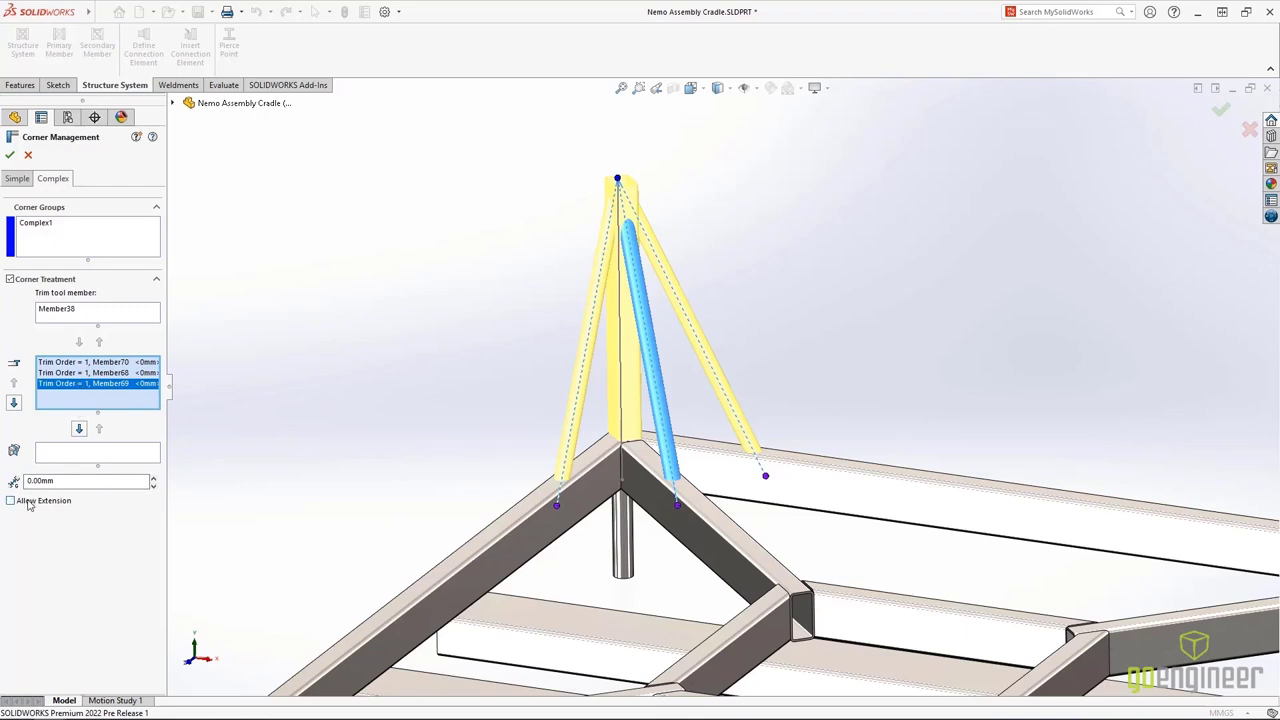
click(9, 155)
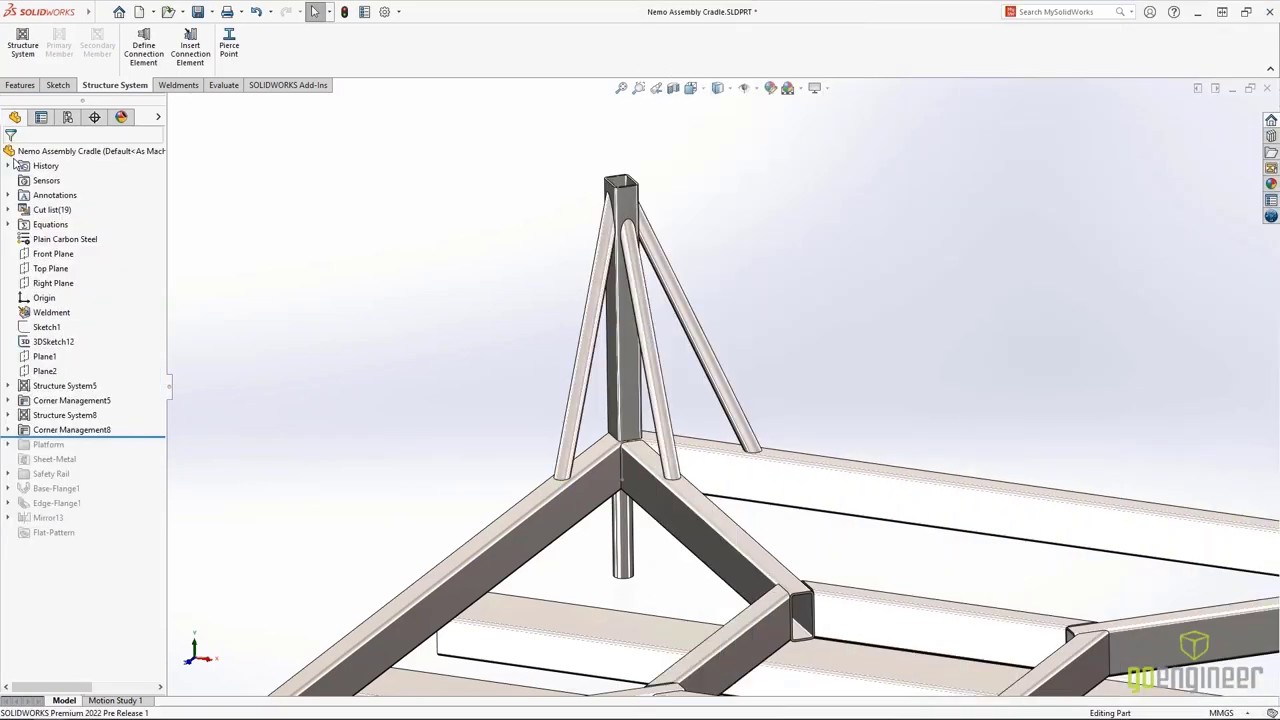
Insert a Sample standard Base Plate connection element, size Plate 100, on the lower end of the round leg.
click(190, 52)
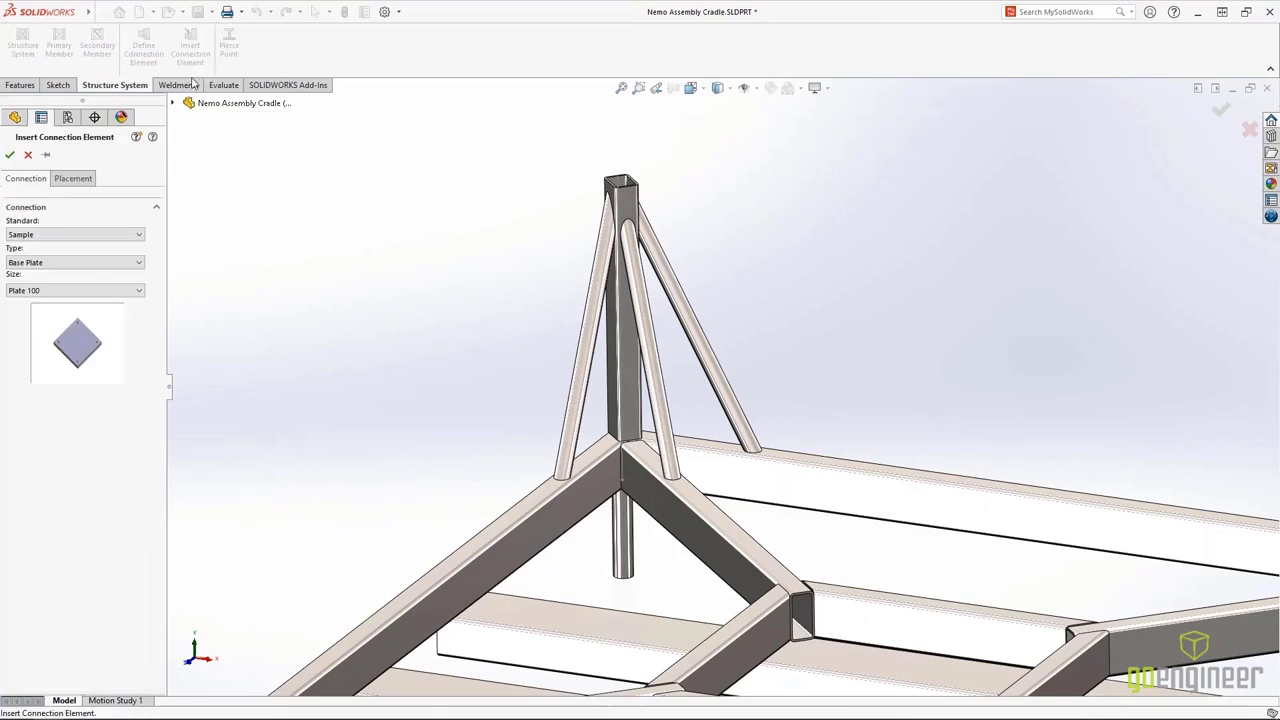
click(139, 263)
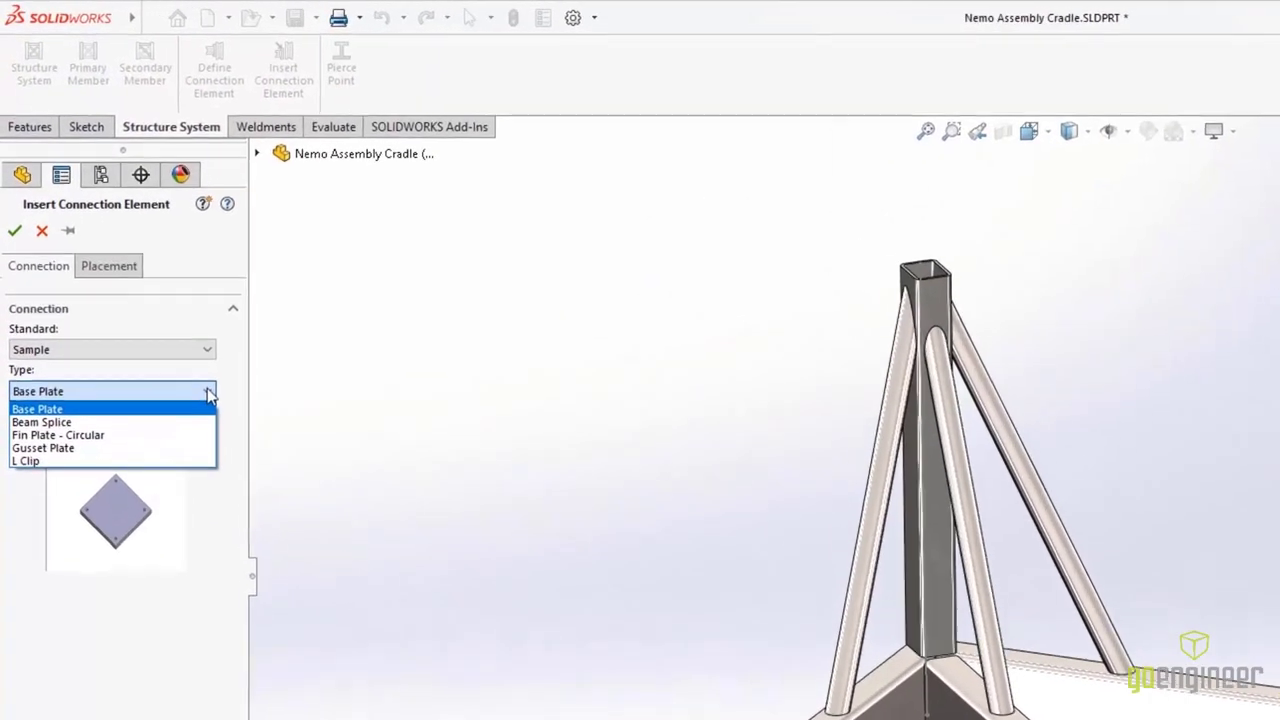
key(Down)
key(Down)
key(Down)
key(Down)
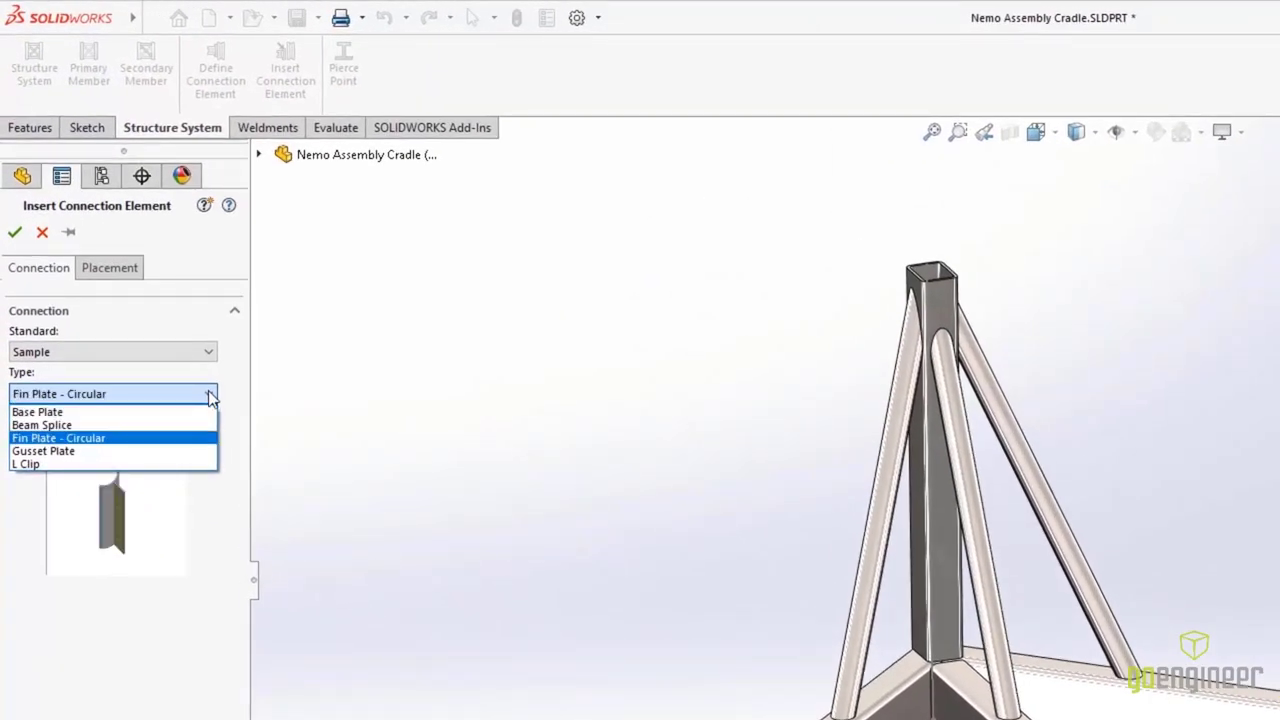
click(194, 413)
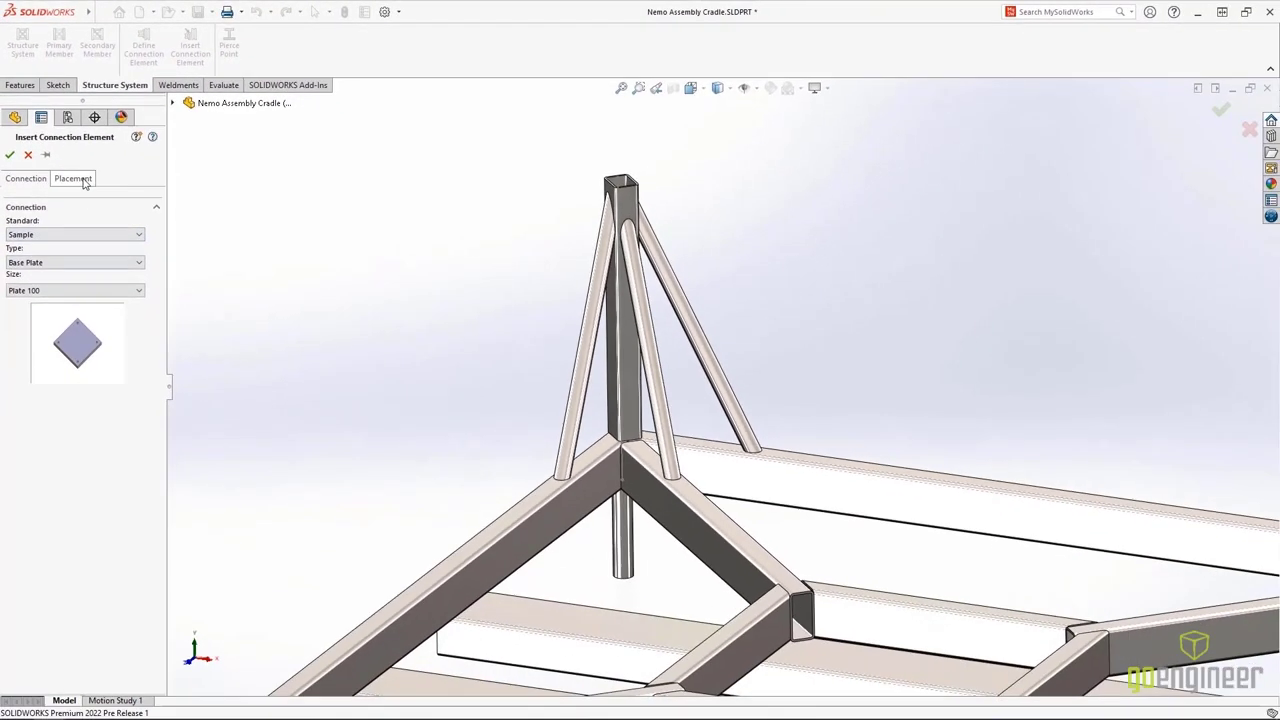
click(85, 180)
click(622, 505)
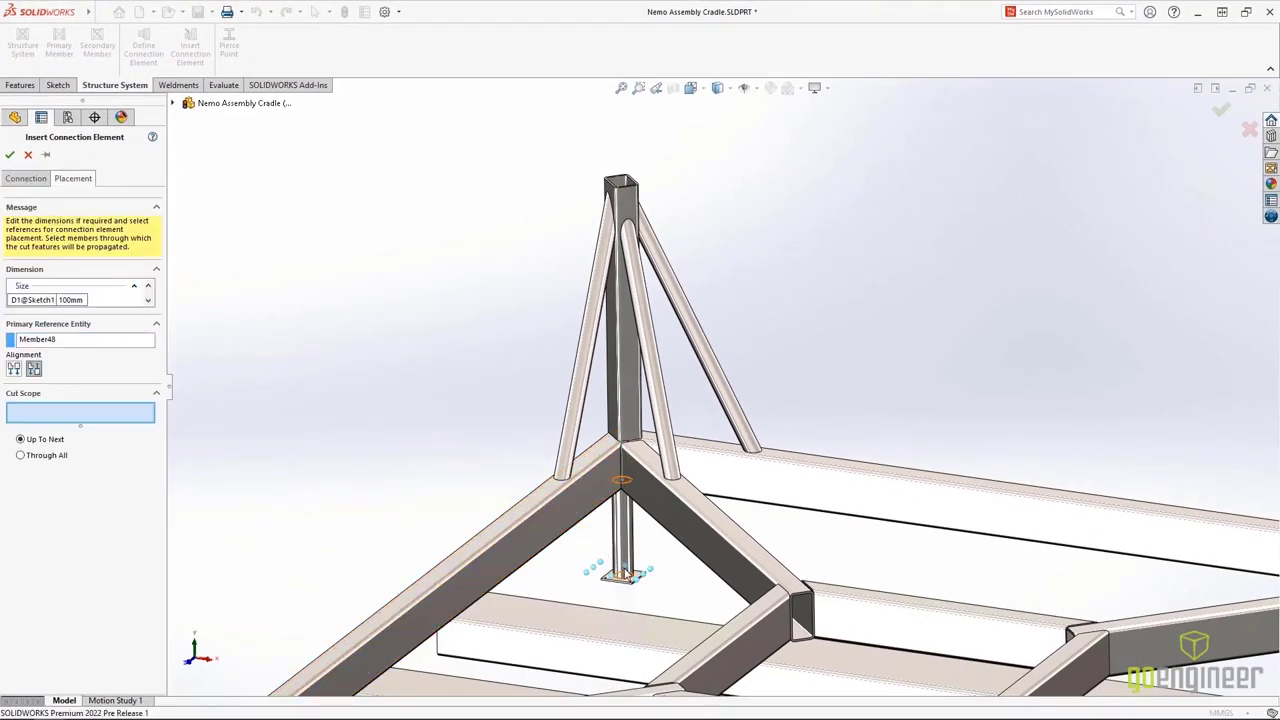
click(10, 156)
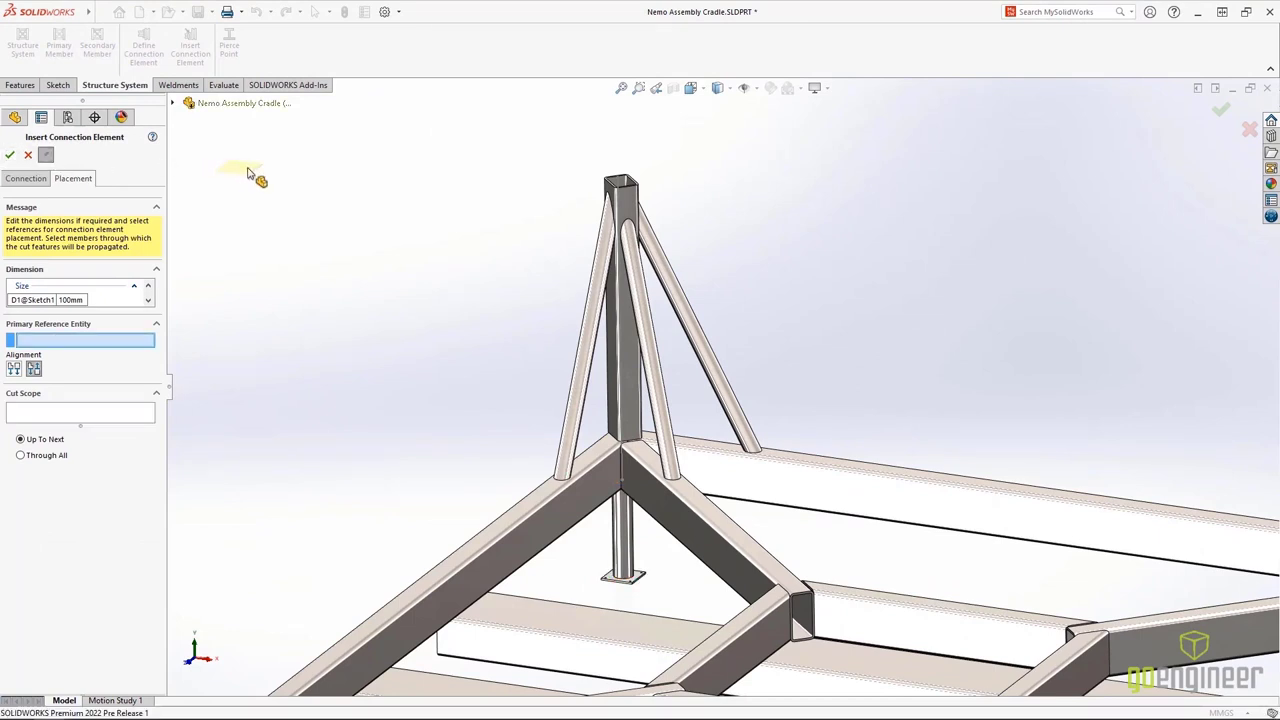
Add another base plate connection element on top of the square vertical post with its size set to 150 mm.
click(605, 185)
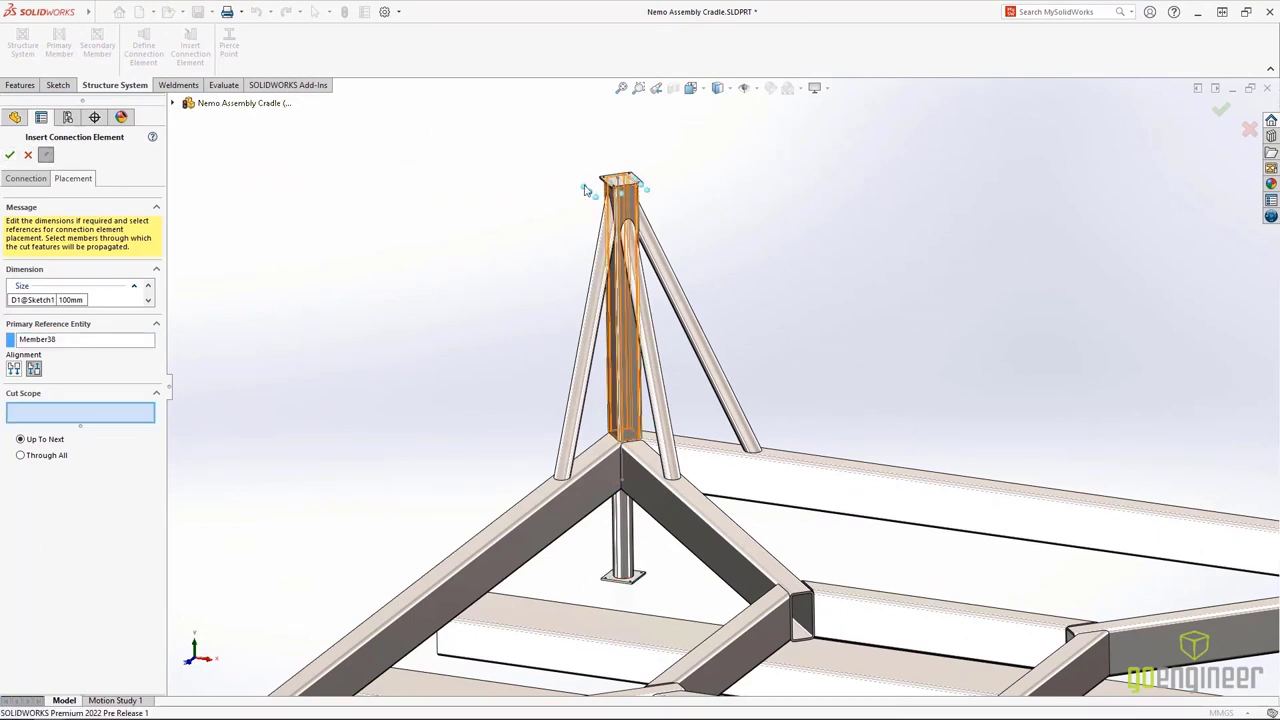
double_click(79, 300)
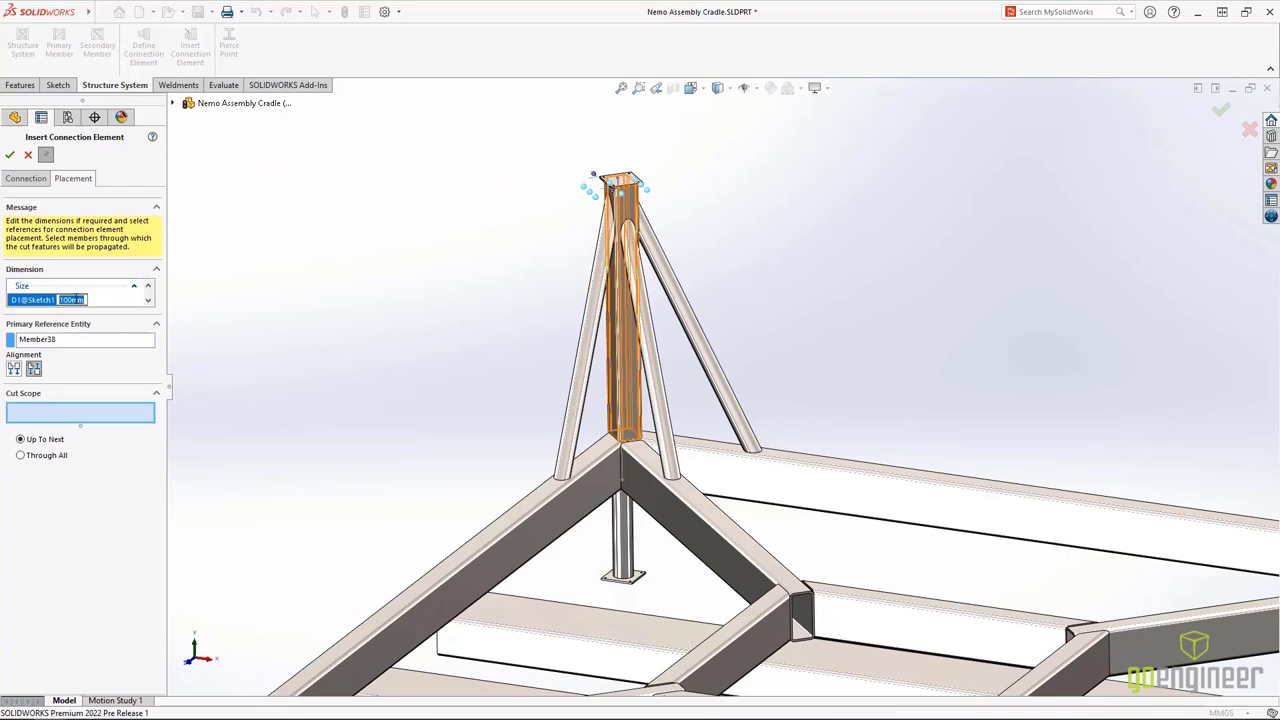
text(150)
key(Return)
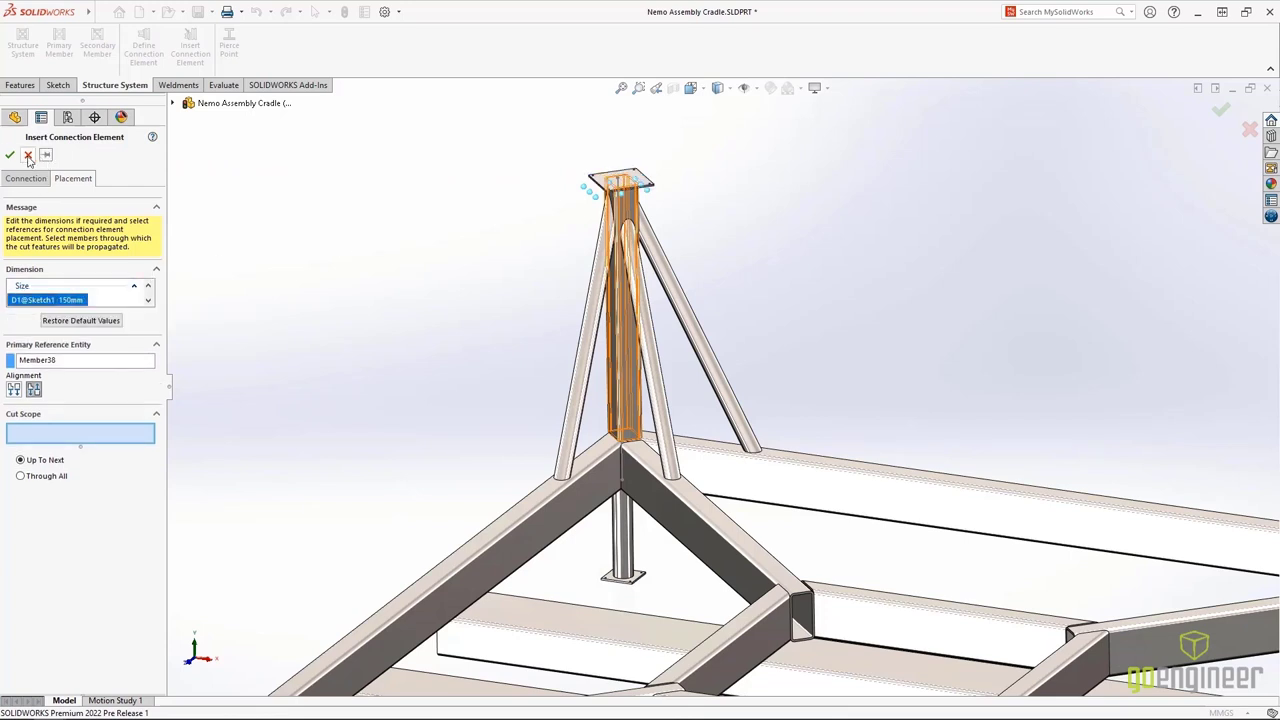
click(10, 156)
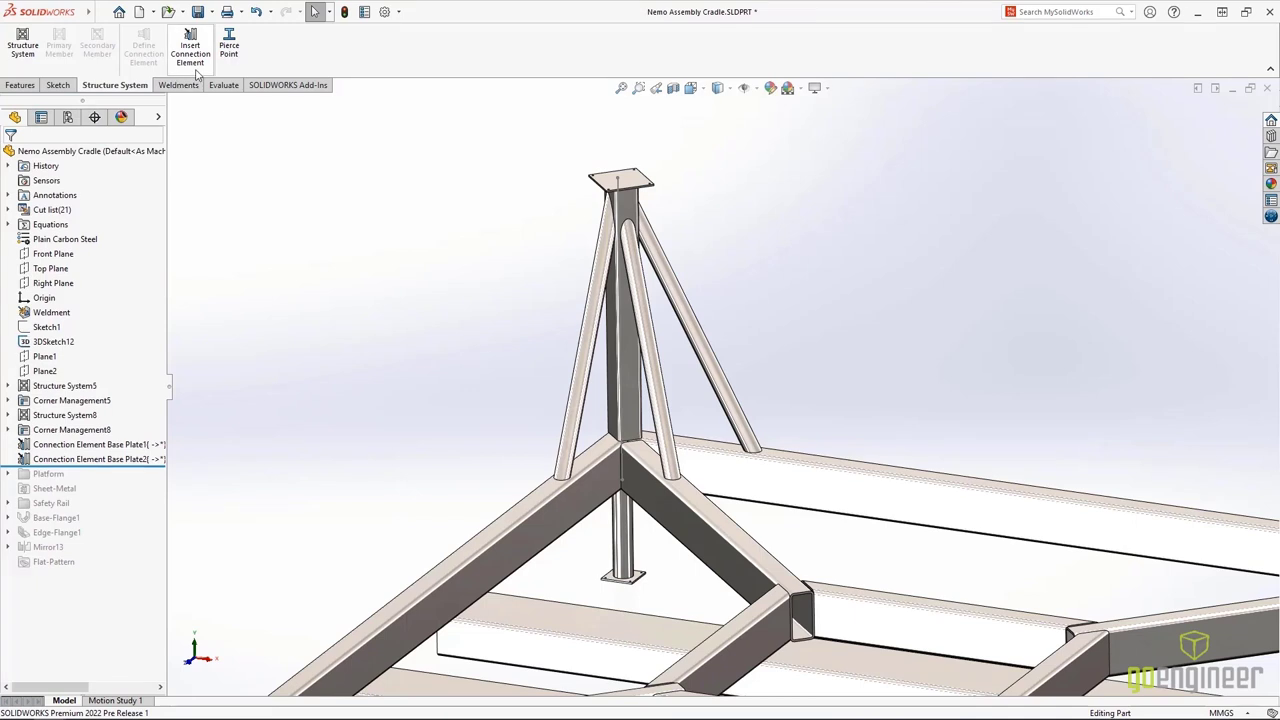
Insert an L Clip connection element joining the angled outer frame beam to the top face of the crossbeam beneath it.
click(195, 70)
click(125, 262)
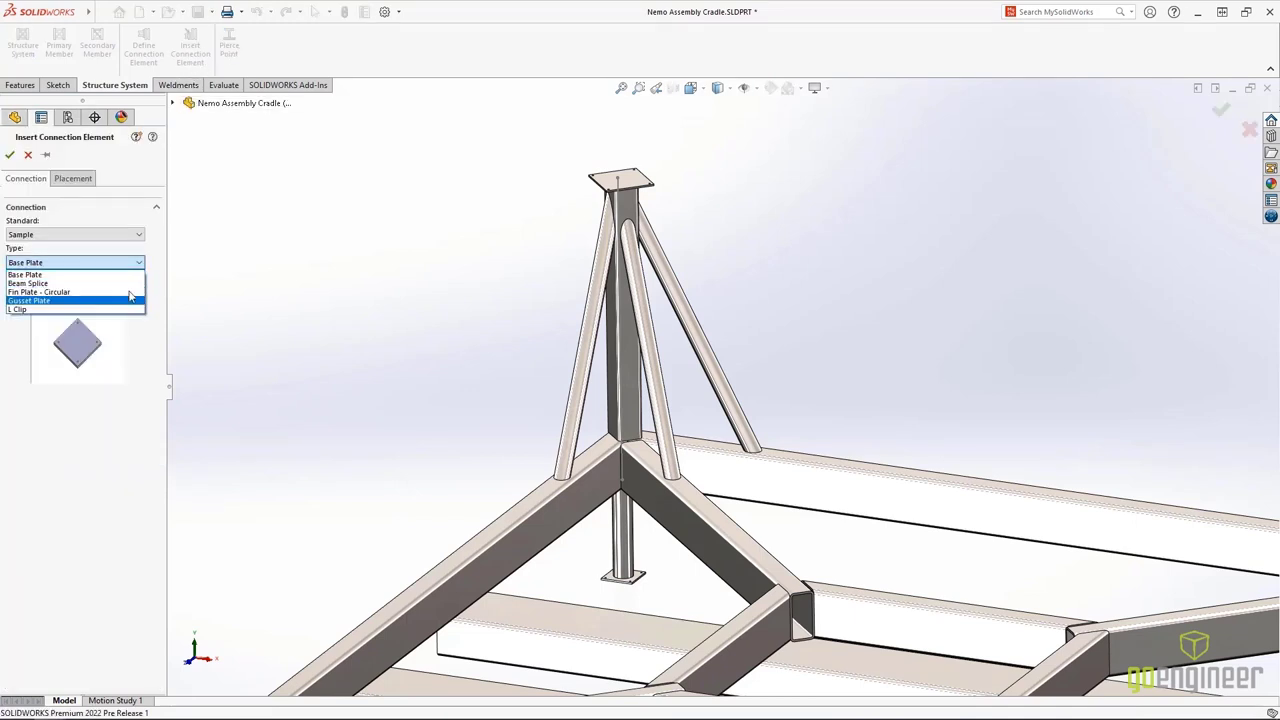
click(128, 309)
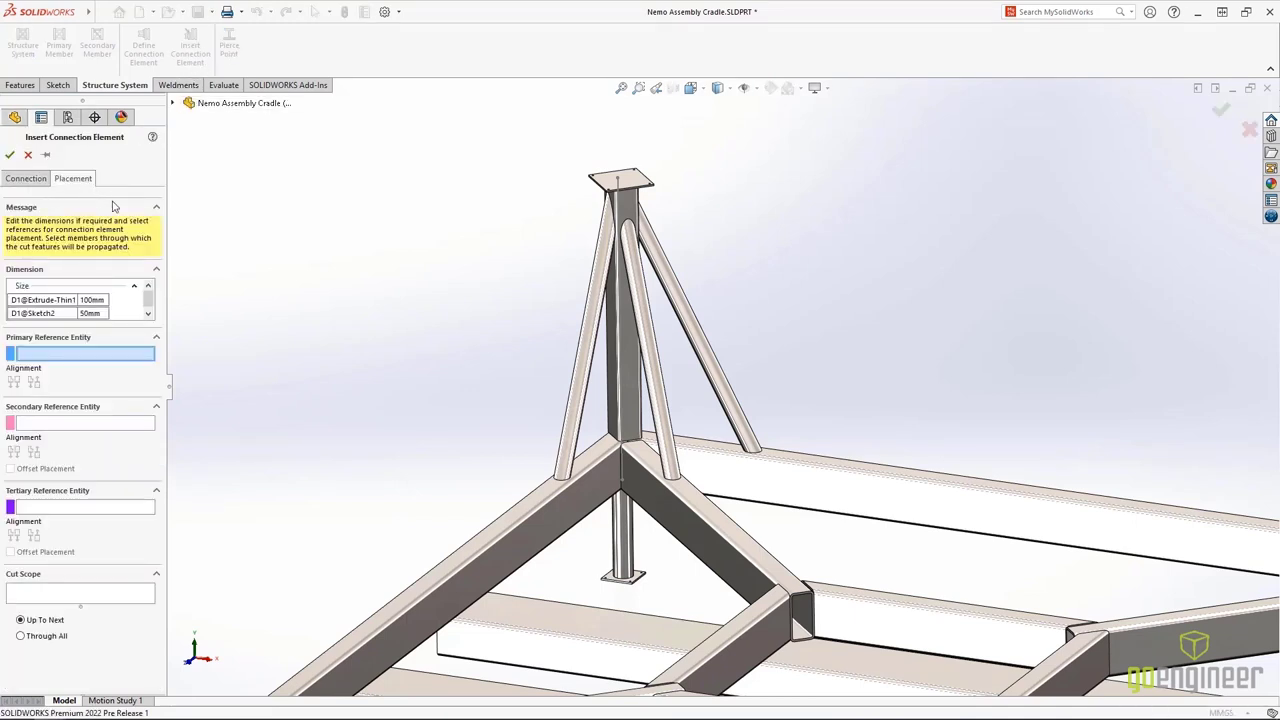
click(465, 585)
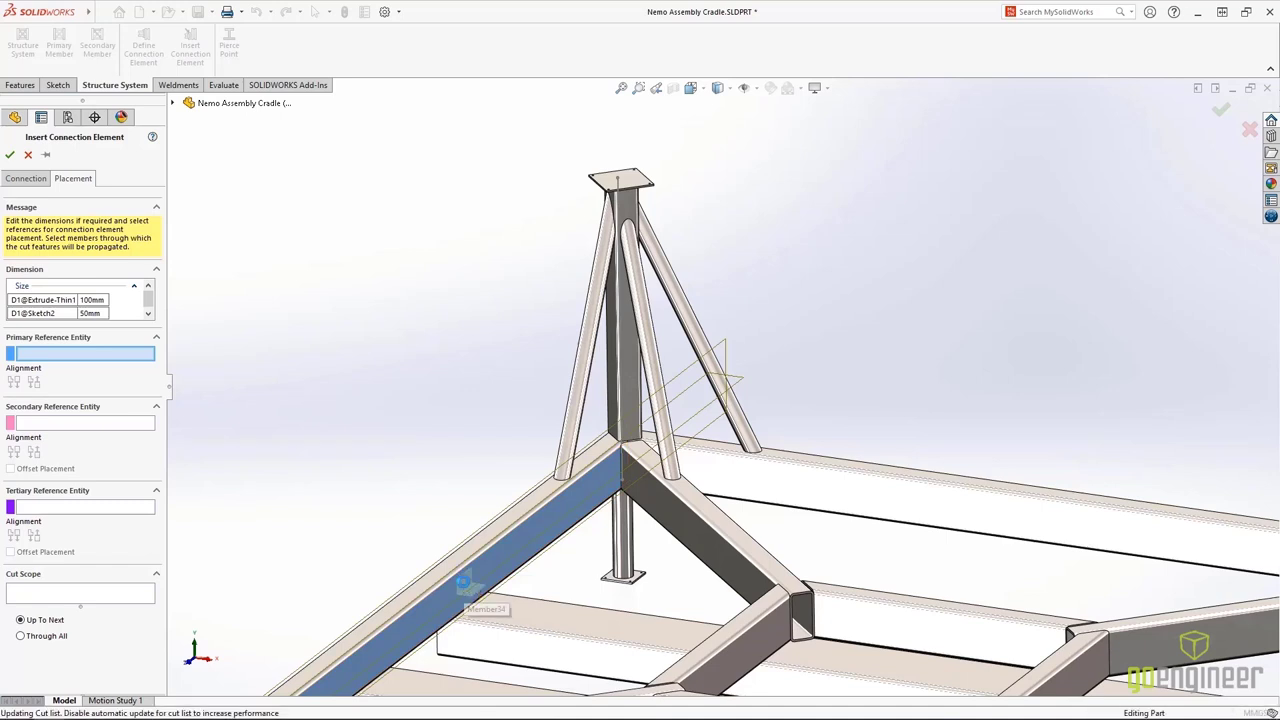
click(493, 610)
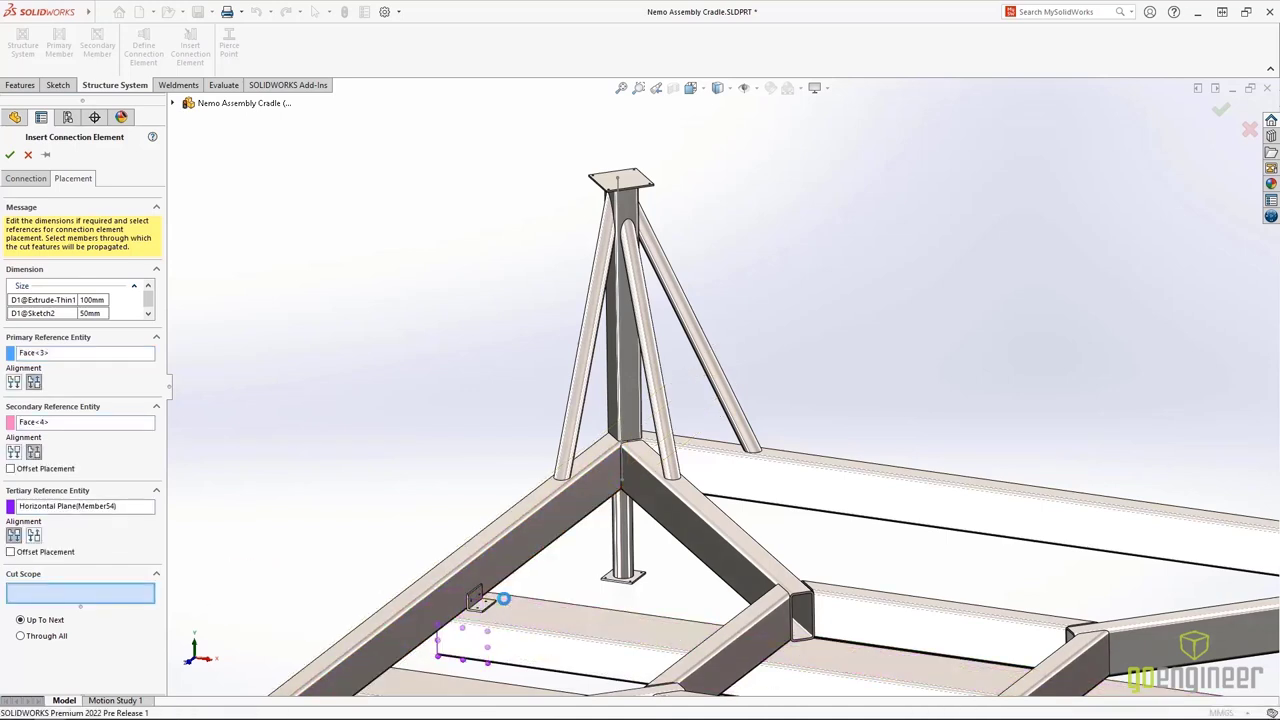
click(508, 606)
click(508, 567)
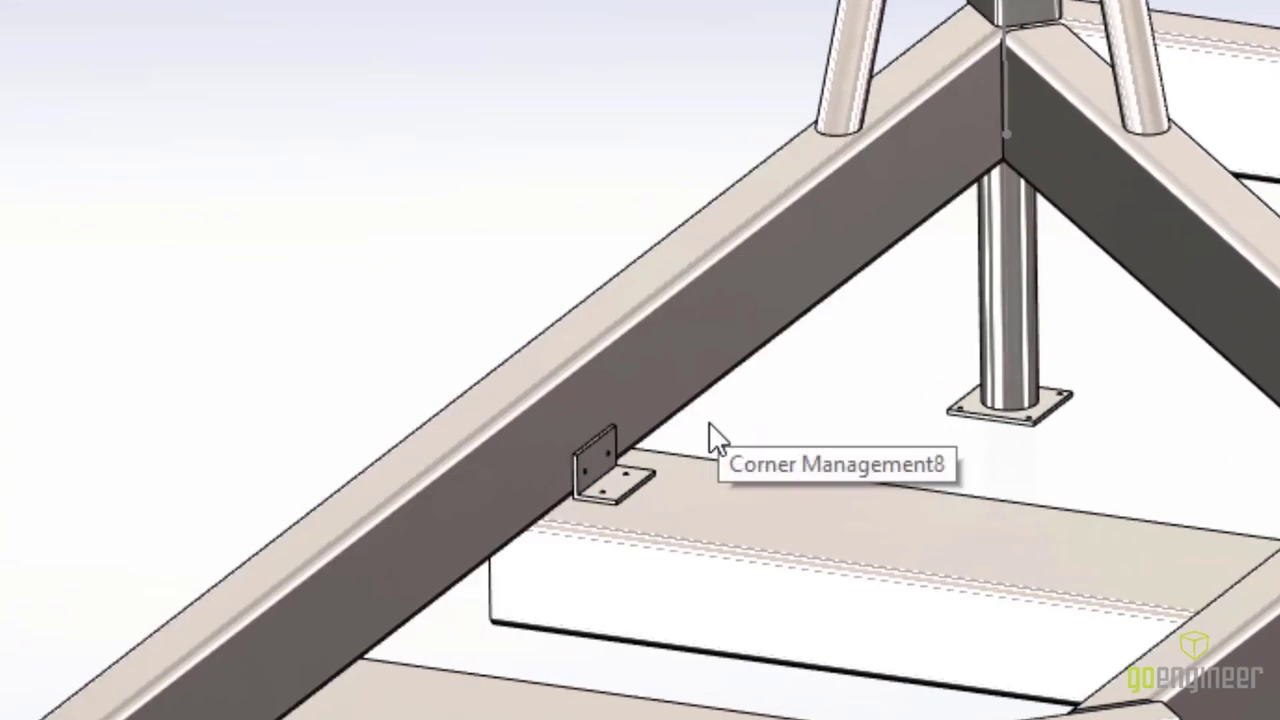
Mirror the round leg, its base plate, the L clip and the inner beam's end cap about the Front Plane and Right Plane.
key(Tab)
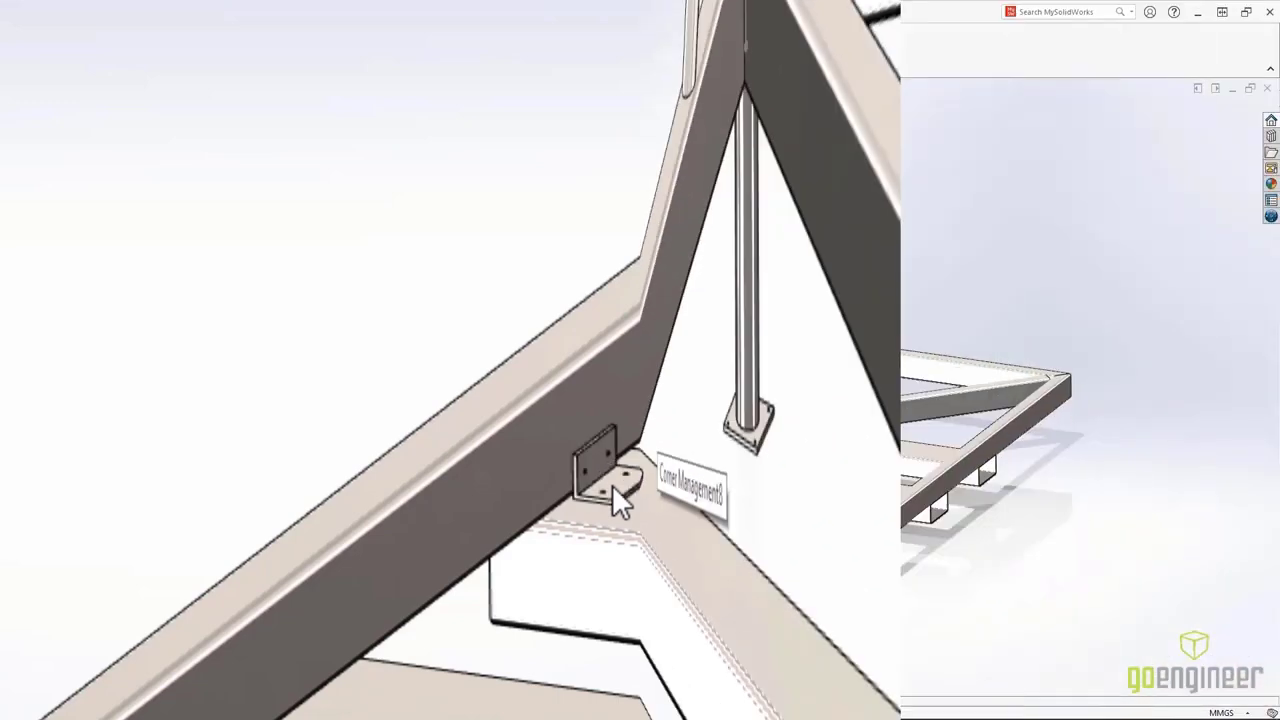
key(s)
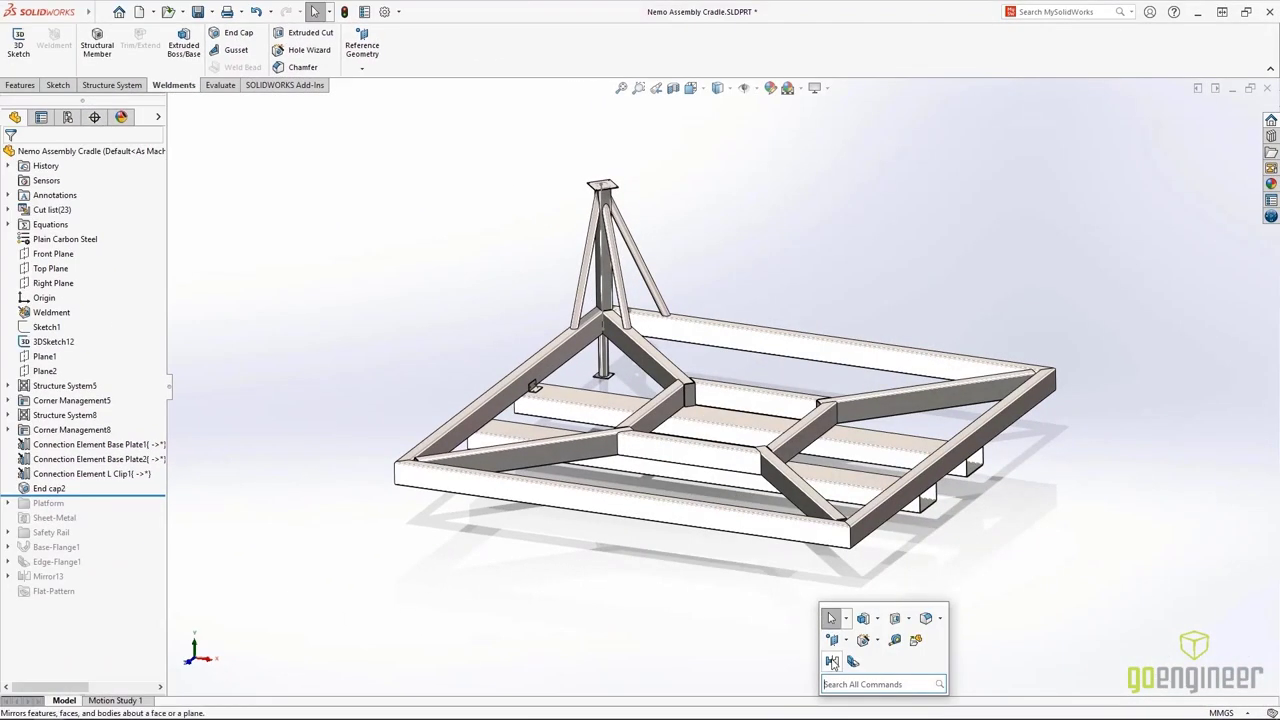
click(832, 659)
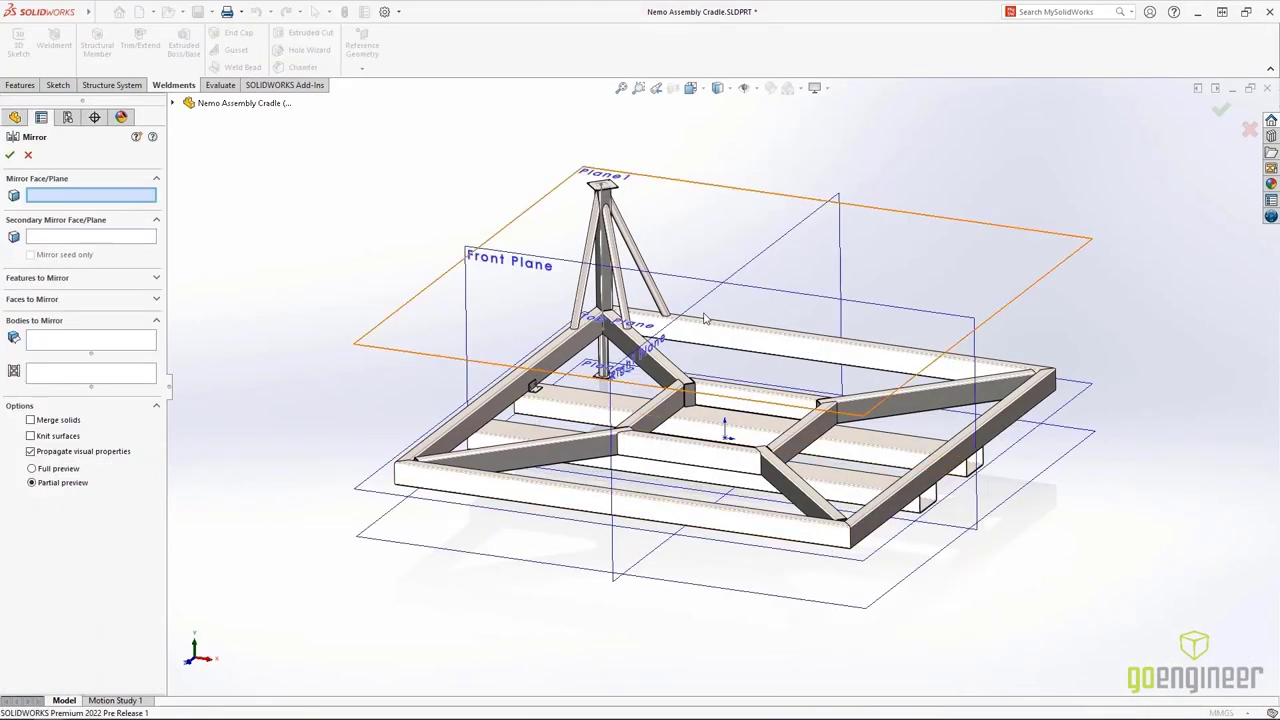
click(740, 285)
click(738, 273)
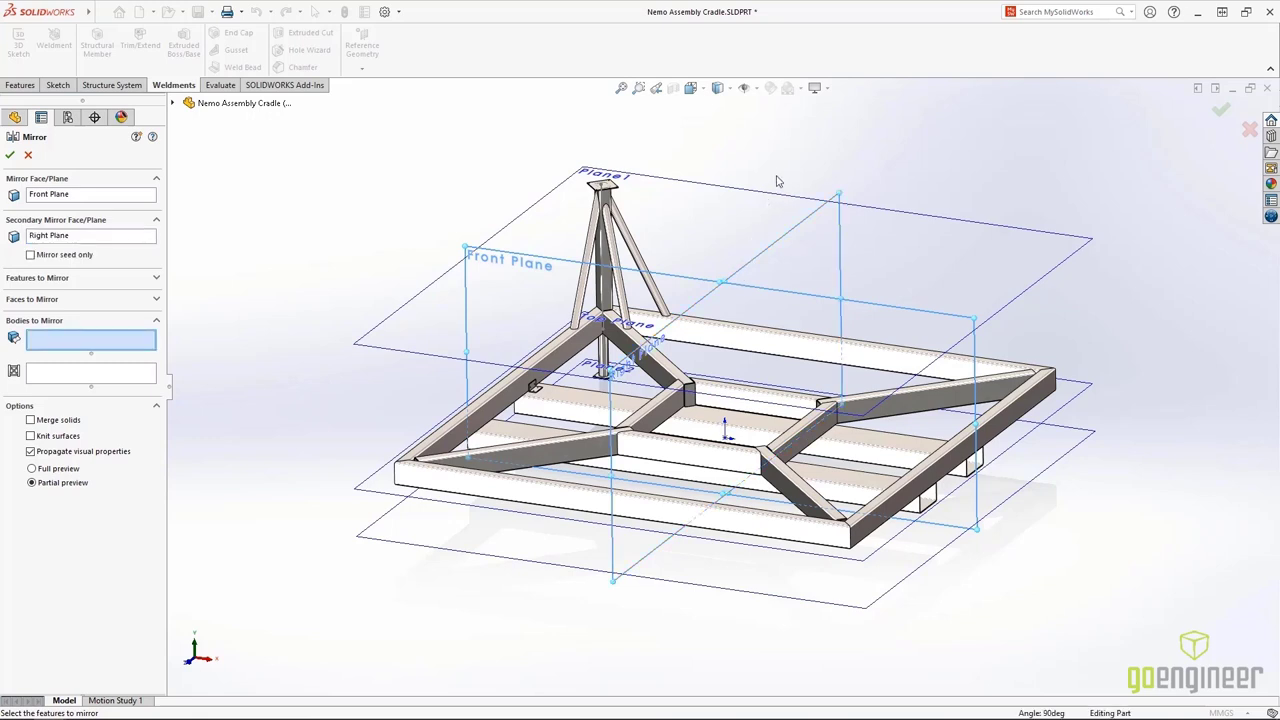
click(604, 366)
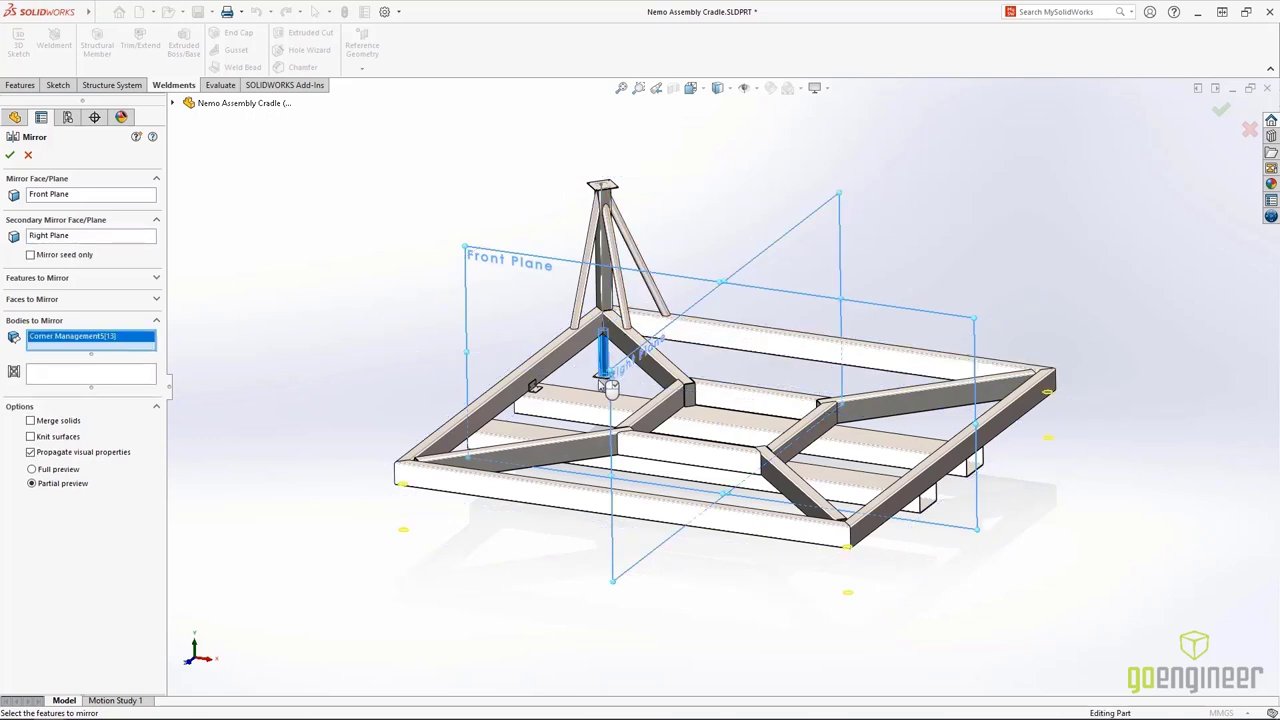
click(535, 387)
click(575, 405)
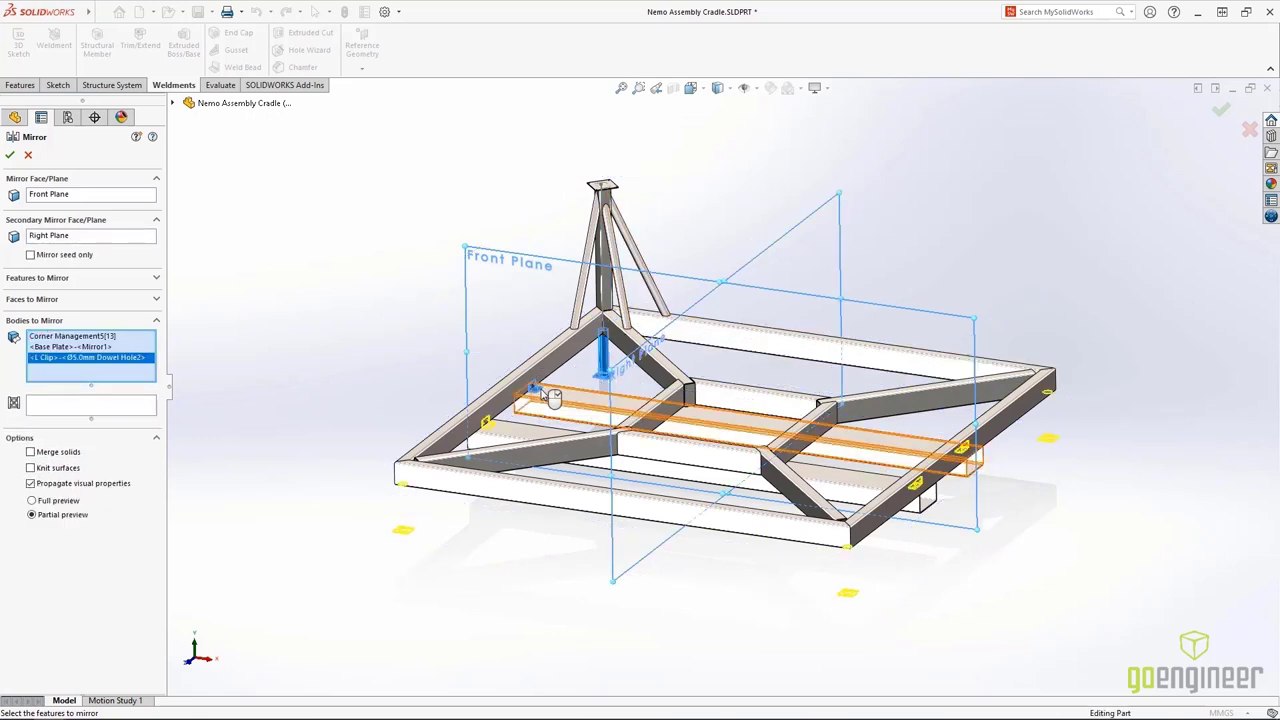
click(694, 396)
right_click(699, 400)
Mirror the upright post, its three braces and the top base plate about the Right Plane and the base plate's upper face.
right_click(700, 403)
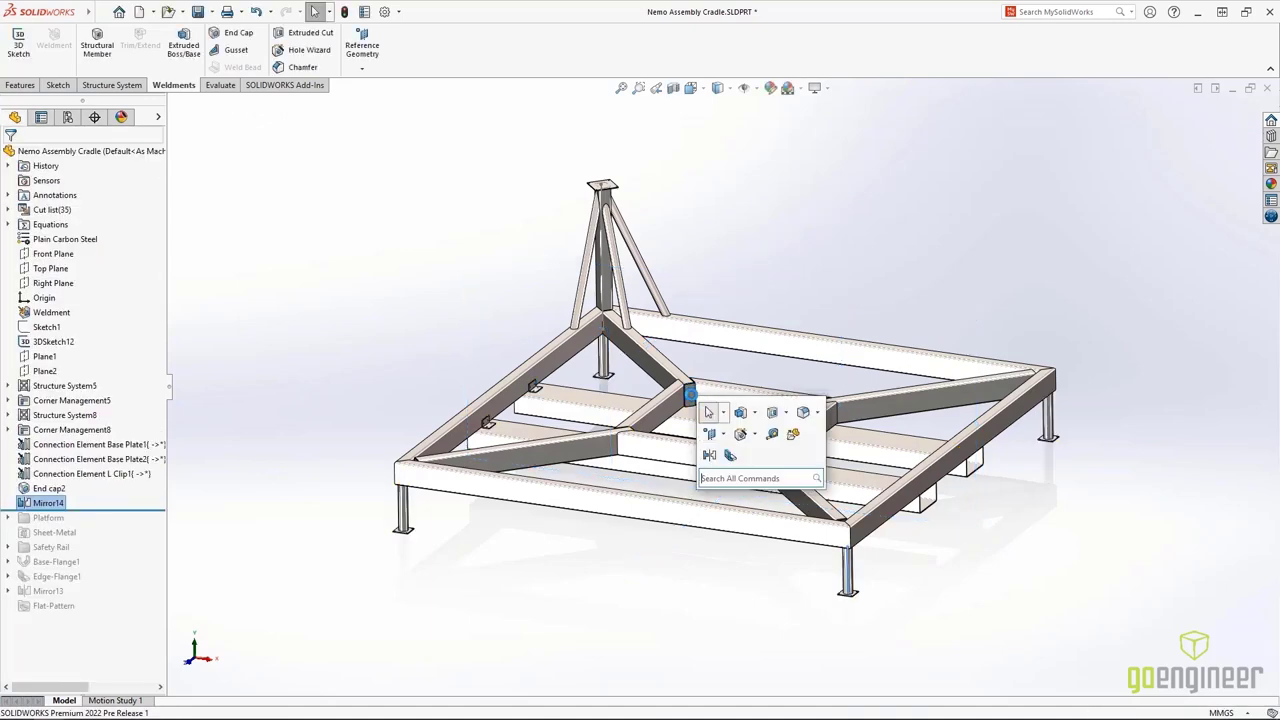
key(Return)
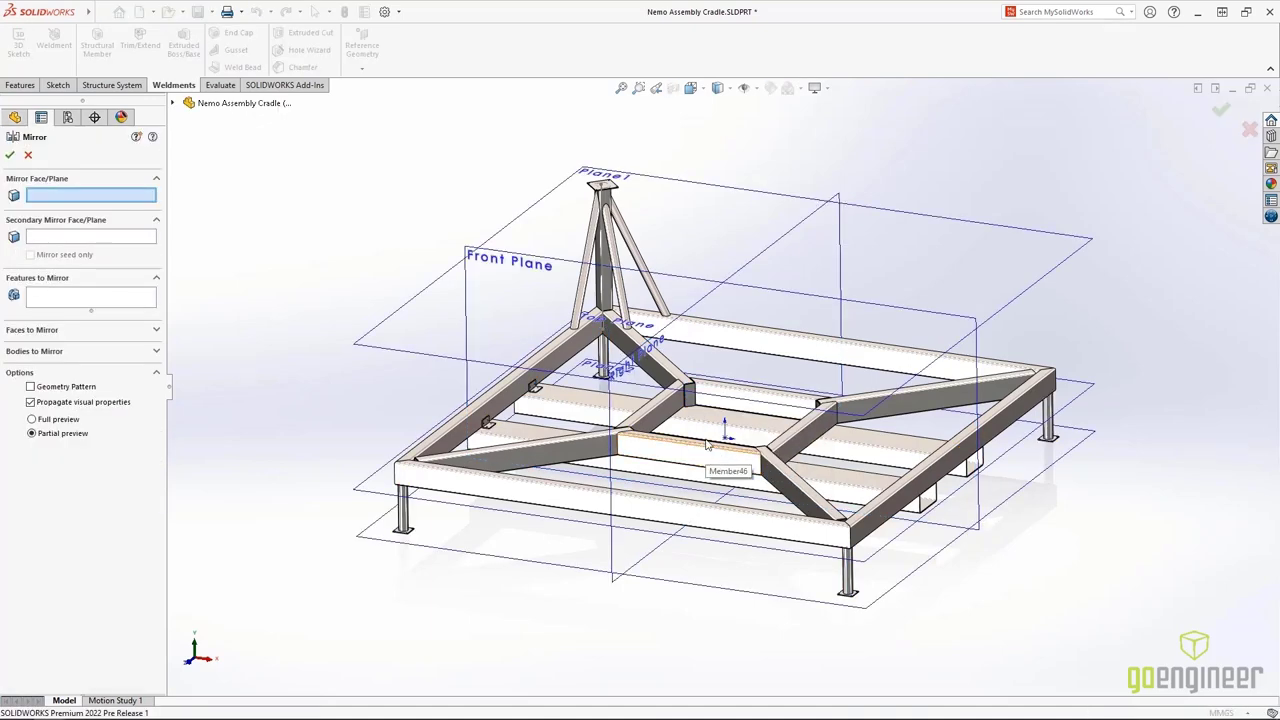
click(757, 288)
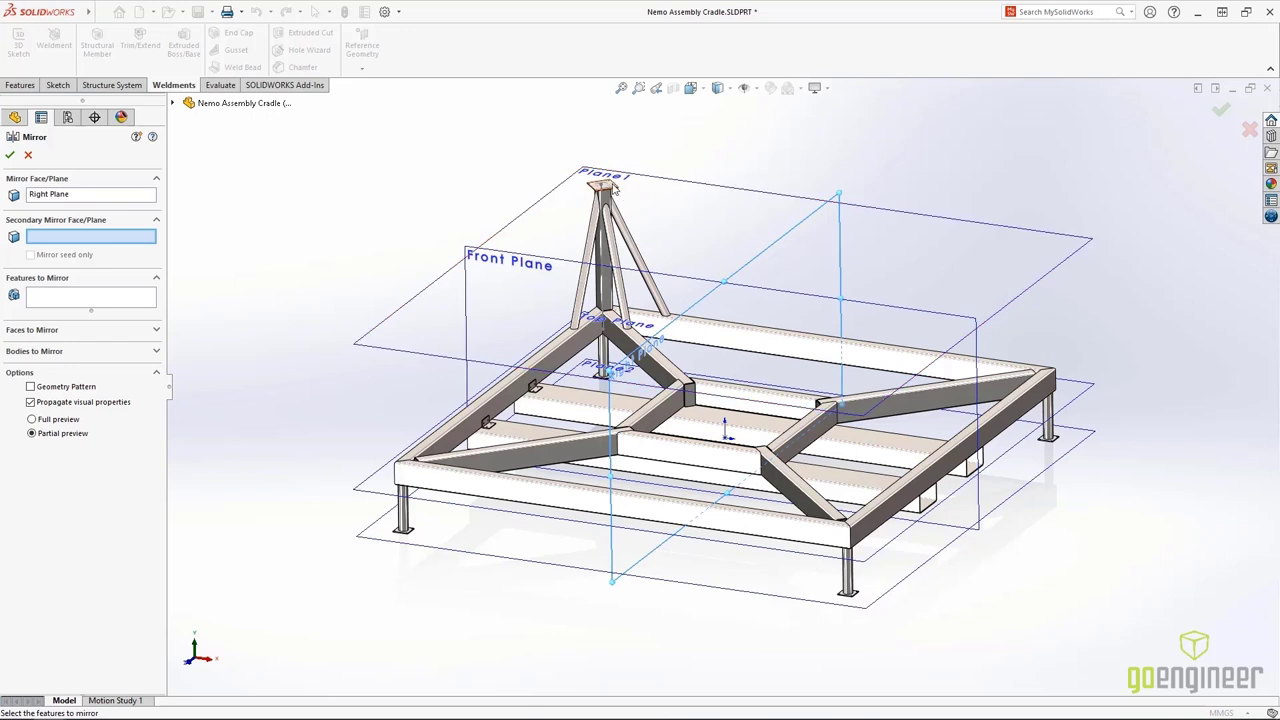
click(593, 196)
click(158, 351)
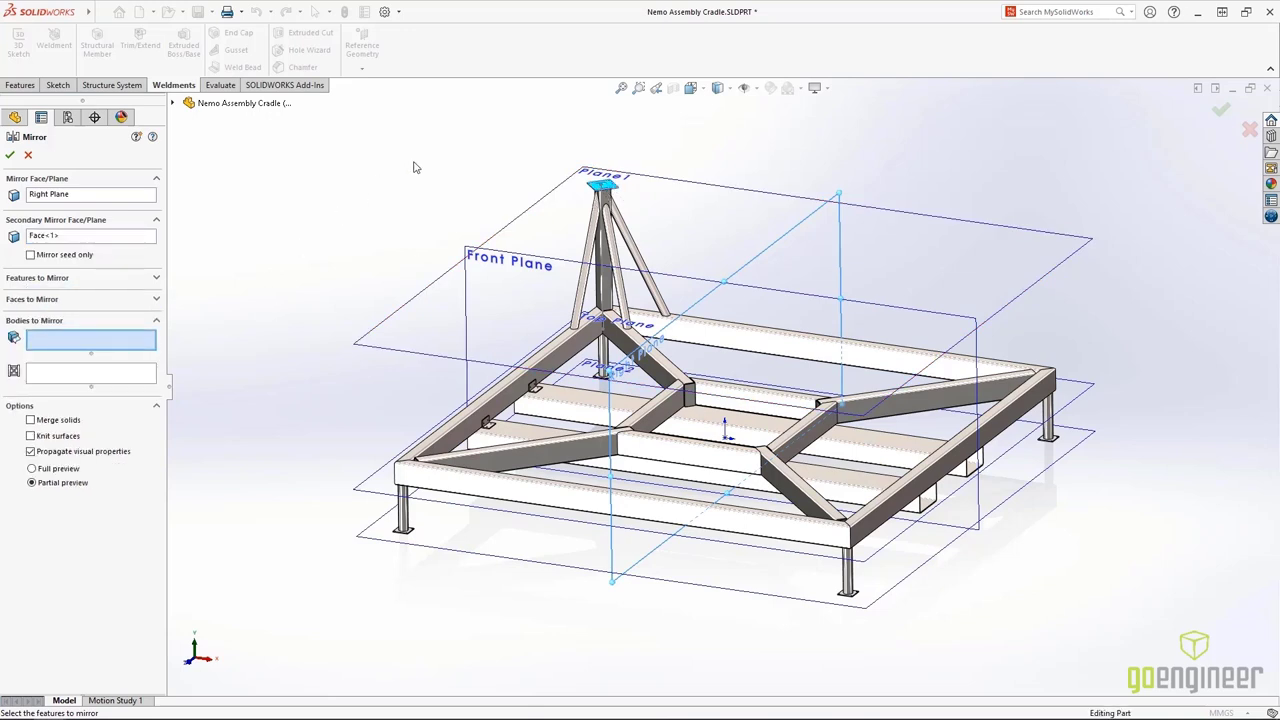
drag(484, 136, 685, 332)
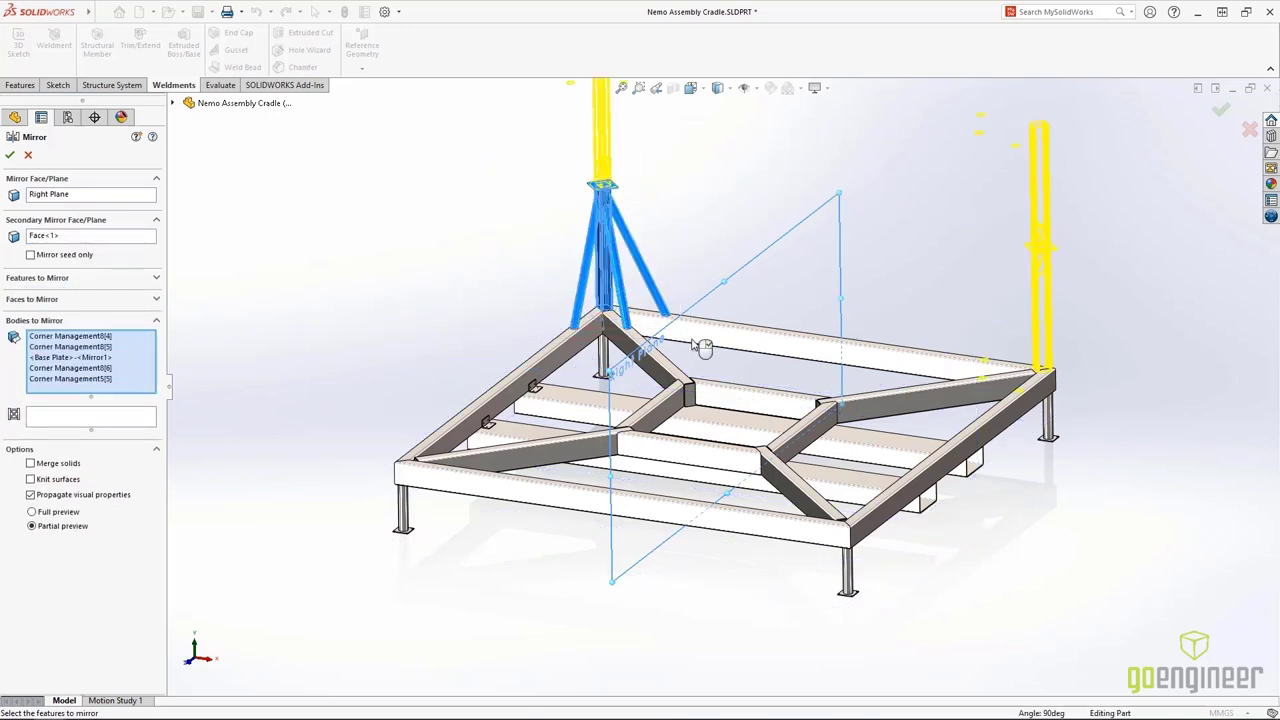
right_click(703, 347)
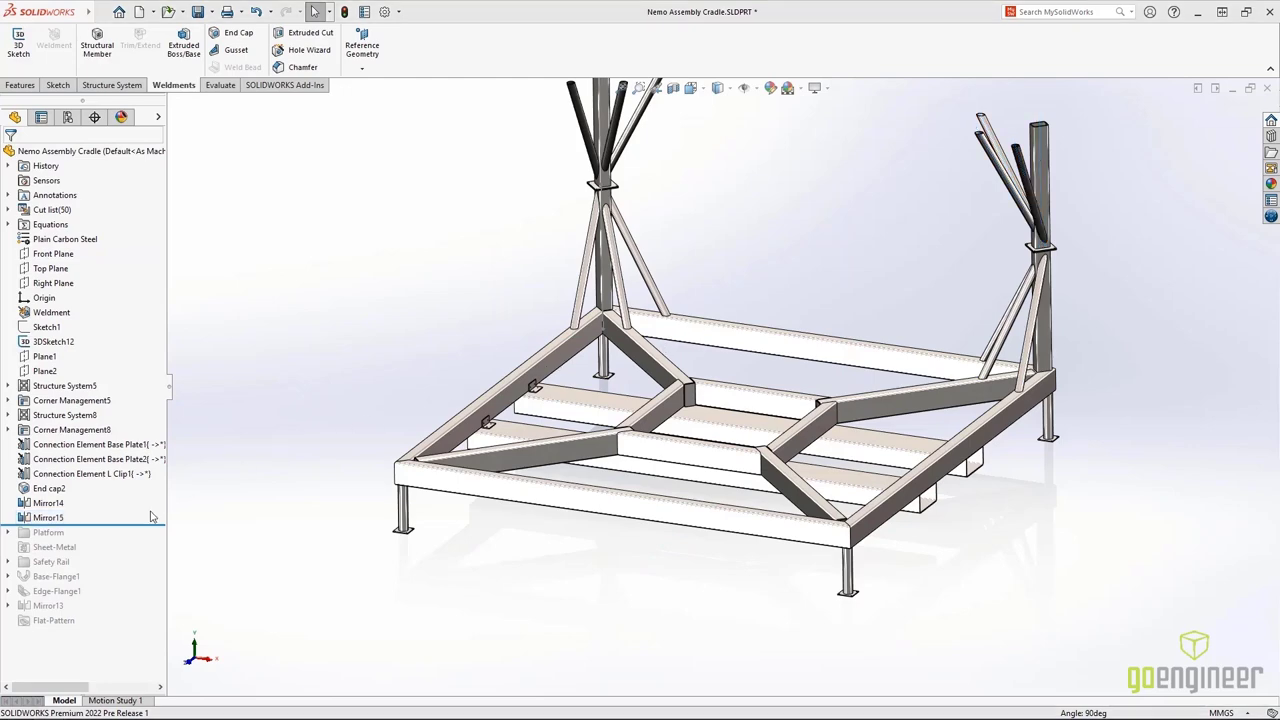
Roll the feature history forward past Edge-Flange1 and set up a 90-degree edge flange, about 125 mm long, on the platform skirt's curved and adjoining straight lower edges.
drag(141, 524, 138, 593)
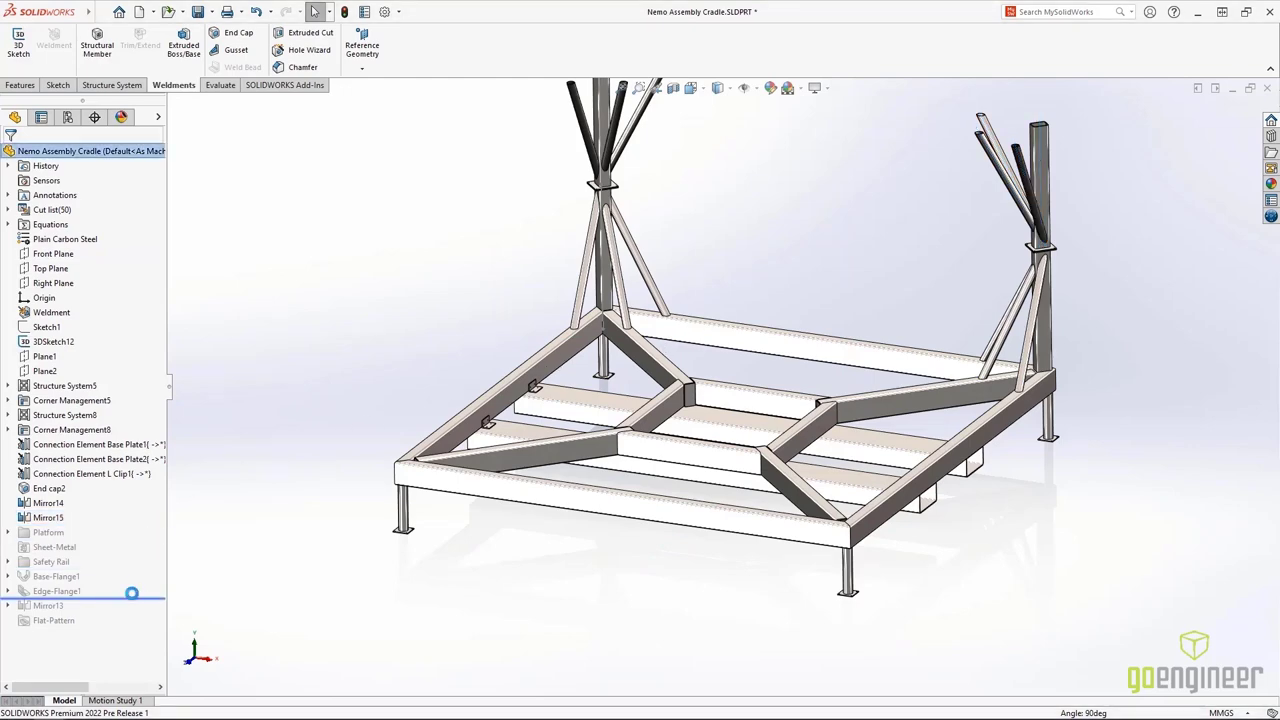
scroll(865, 440, down, 5)
key(s)
click(862, 392)
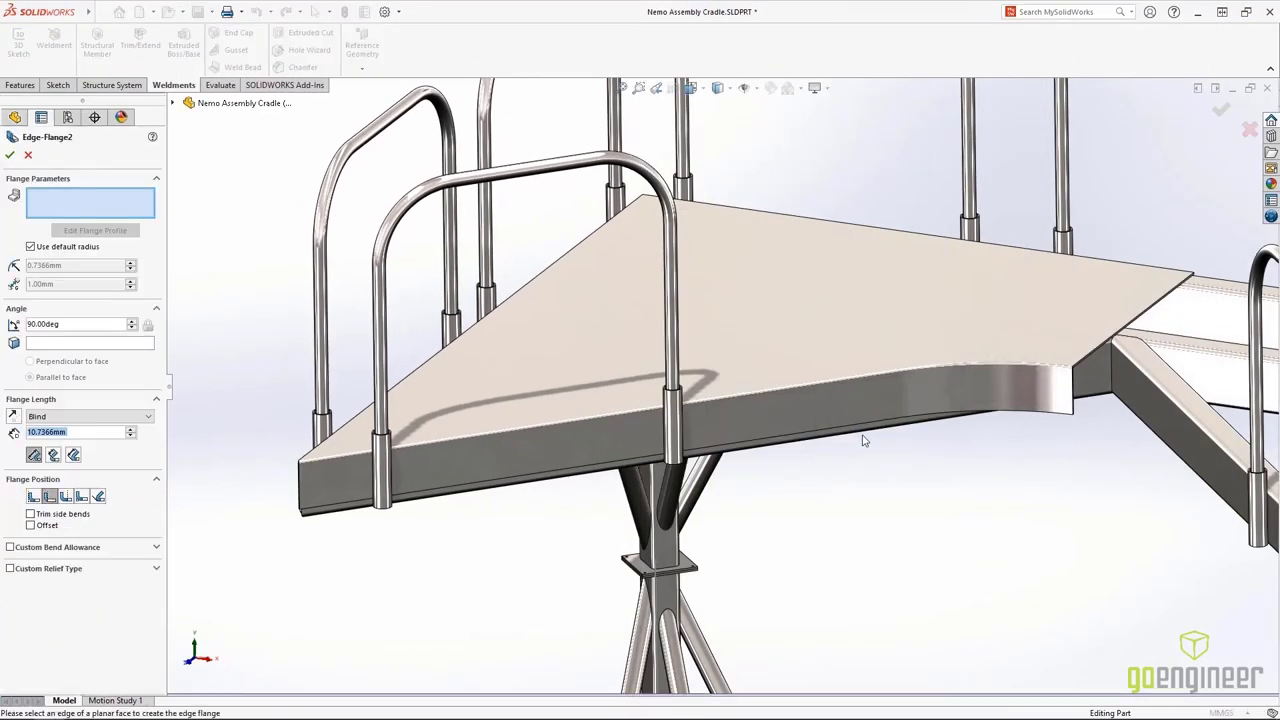
click(928, 421)
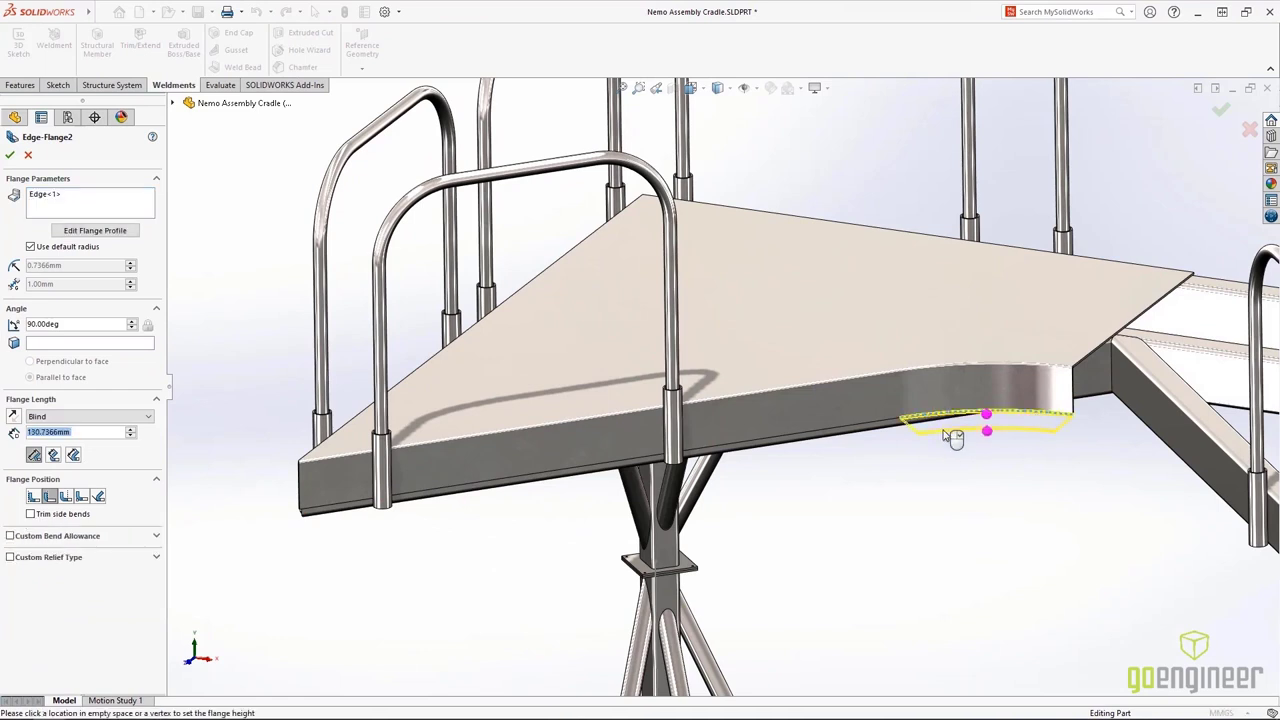
click(884, 425)
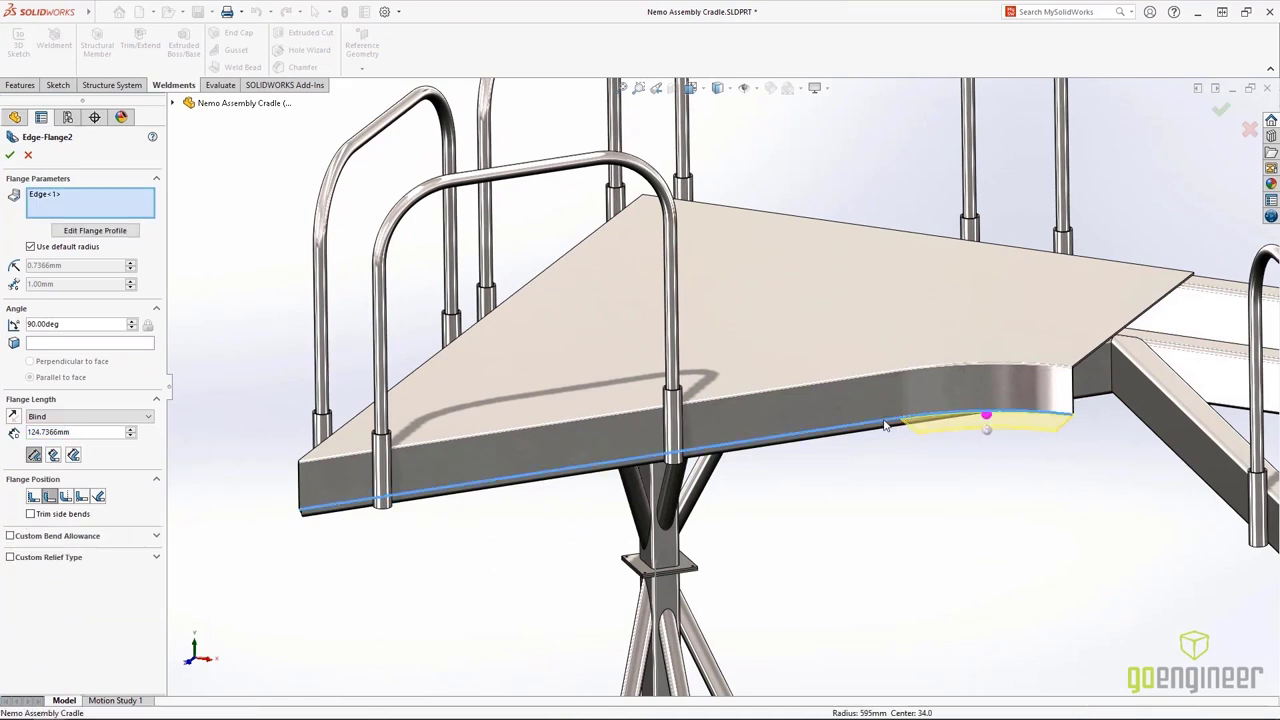
Edit the flange profile so its outer end stops along the straight edge near the support post, and finish the flange.
click(119, 233)
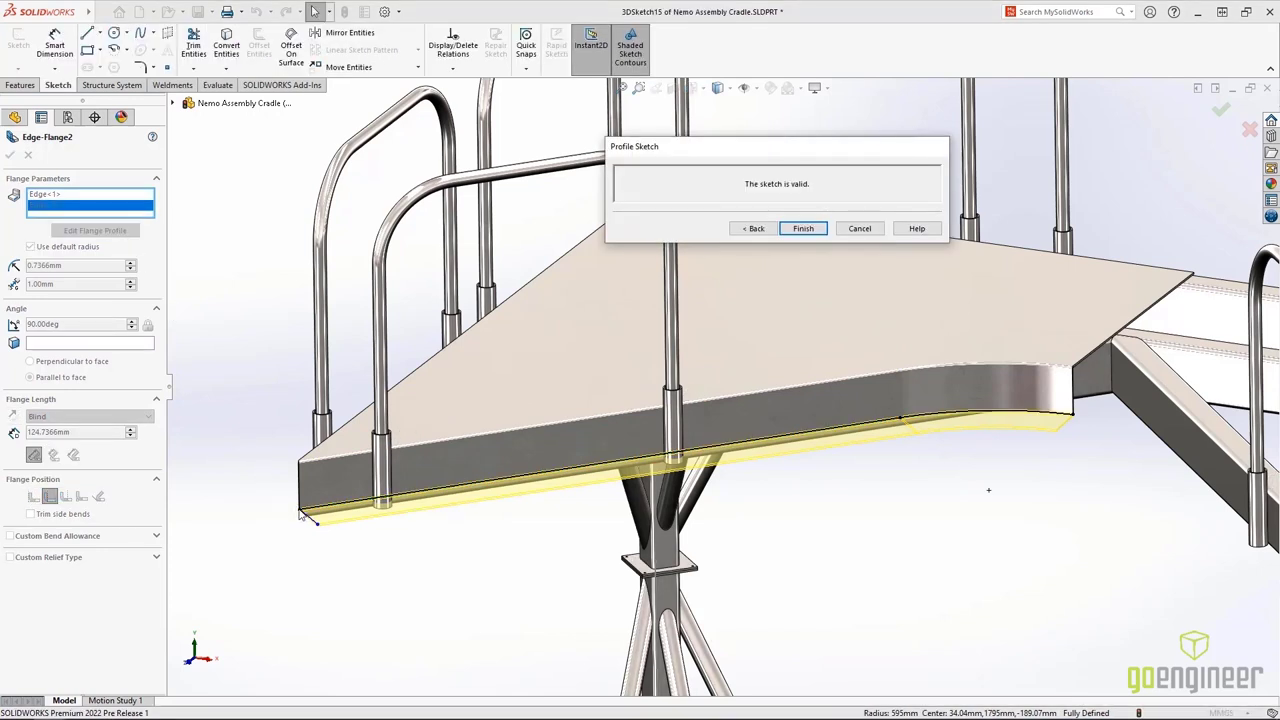
drag(303, 515, 758, 450)
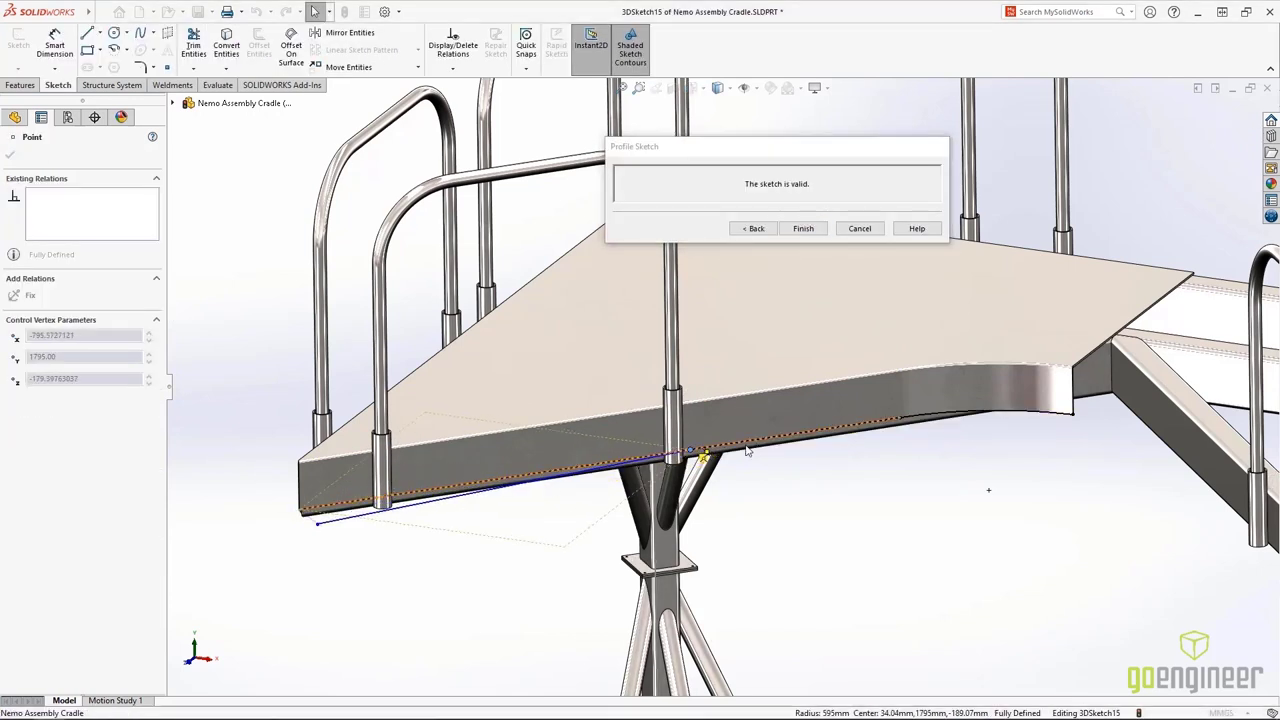
click(803, 228)
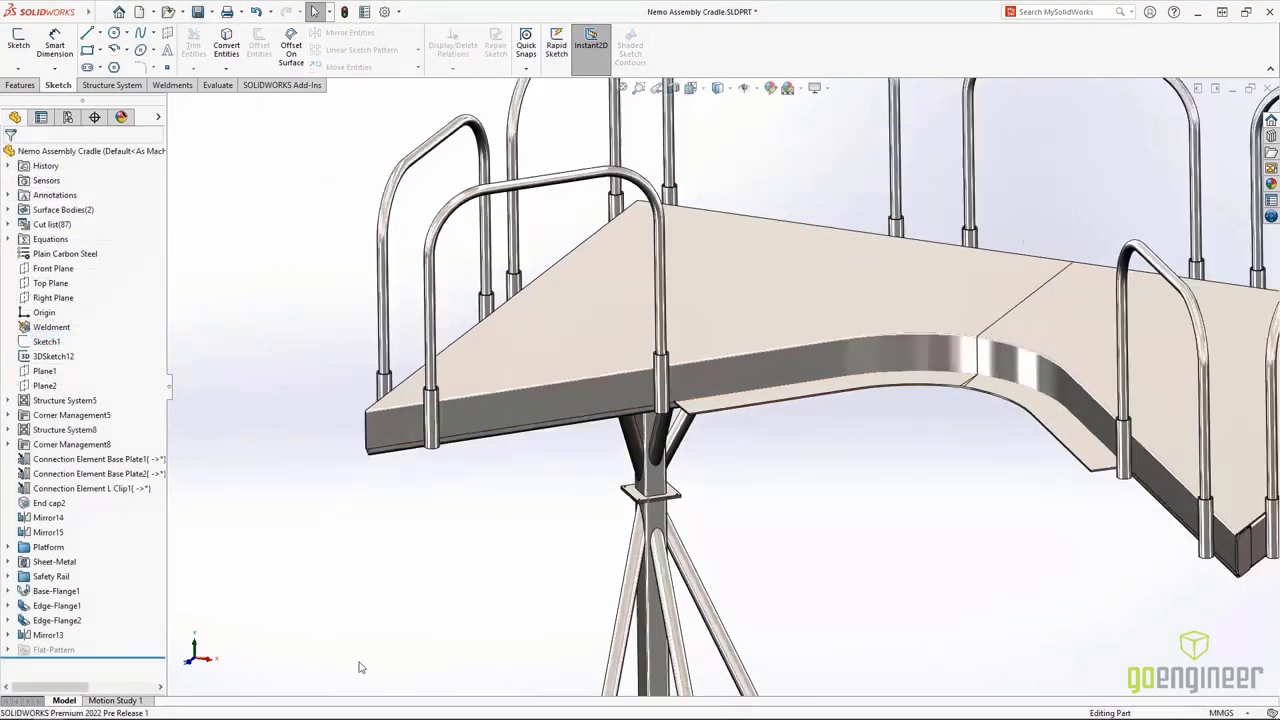